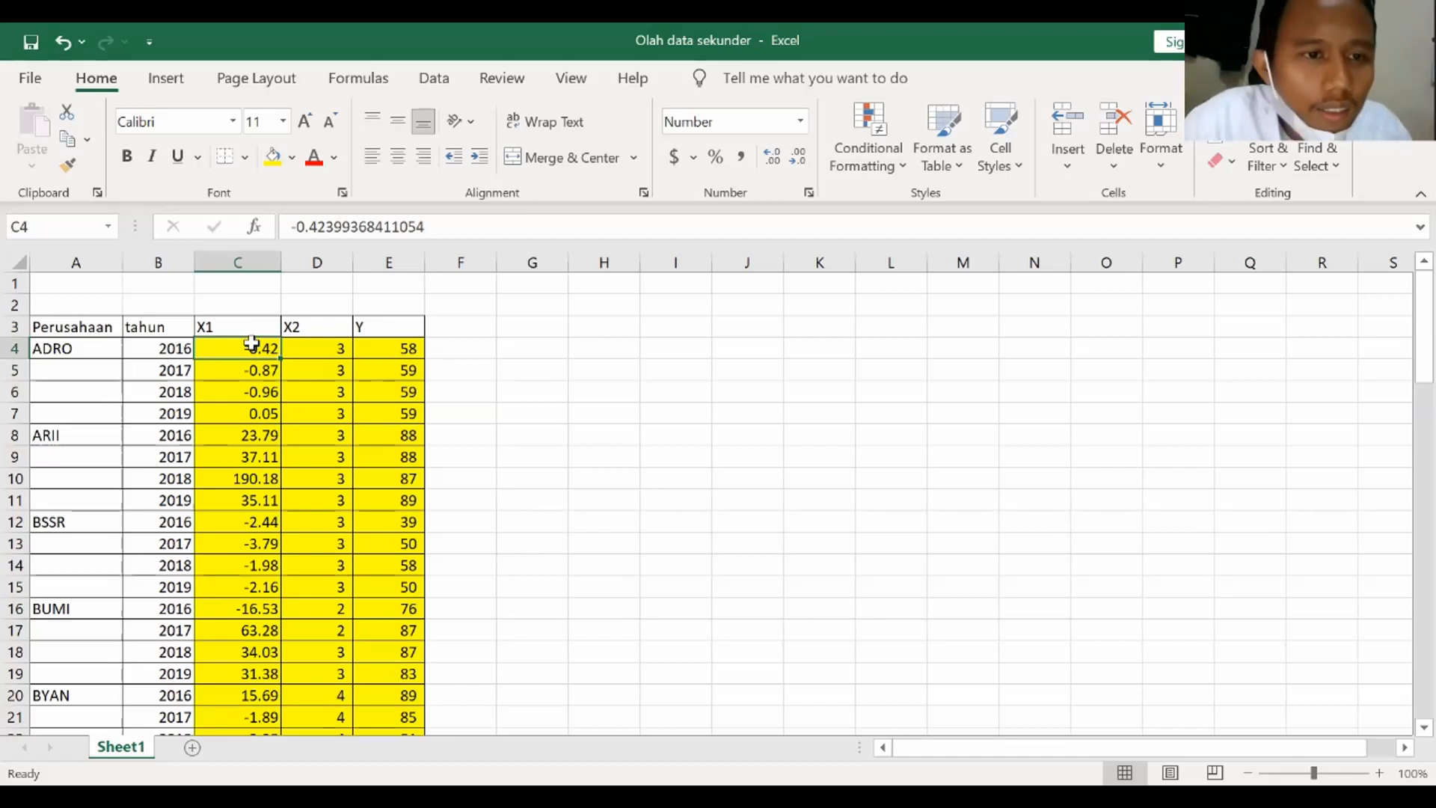
pyautogui.press('Right')
pyautogui.press('Right')
pyautogui.press('Left')
pyautogui.press('Left')
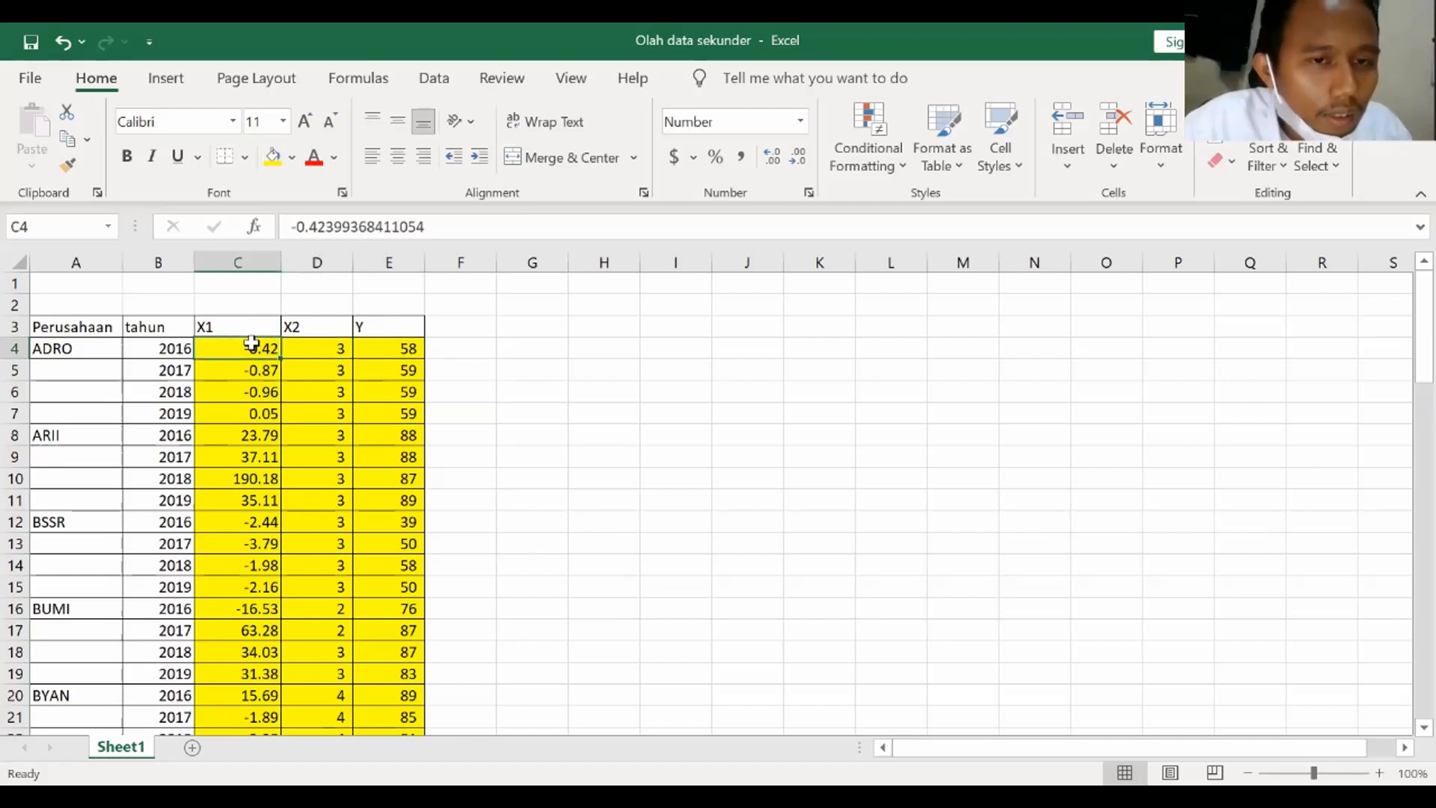
pyautogui.press('Right')
pyautogui.press('Right')
pyautogui.press('Left')
pyautogui.press('Left')
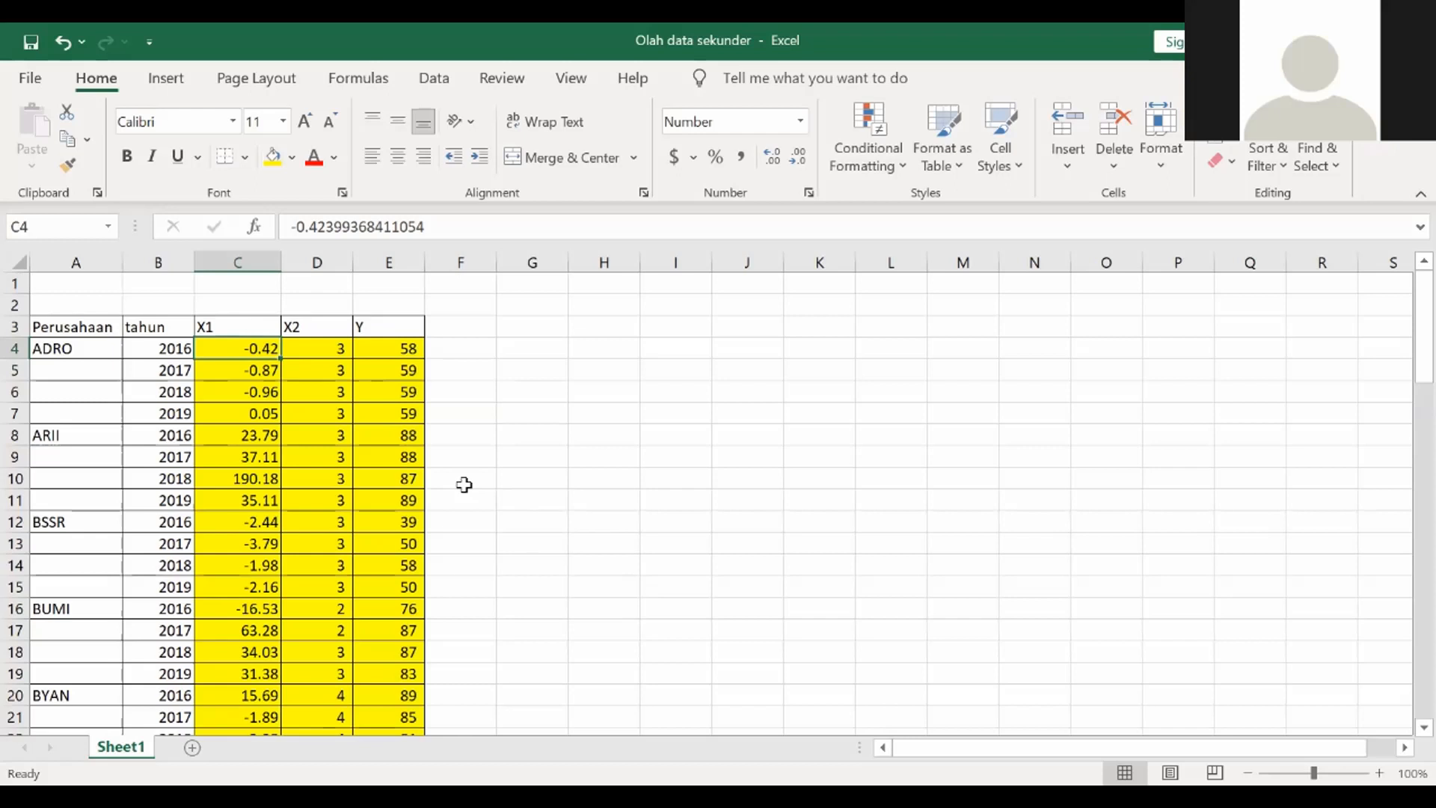
pyautogui.press('Up')
pyautogui.press('Down')
pyautogui.press('Down')
pyautogui.press('Up')
pyautogui.press('Up')
pyautogui.press('Right')
pyautogui.press('Left')
pyautogui.press('Right')
pyautogui.press('Left')
pyautogui.press('Down')
# Select and copy the X1, X2 and Y values from row 4 down to row 83
pyautogui.hotkey('shift', 'Right')
pyautogui.hotkey('shift', 'Right')
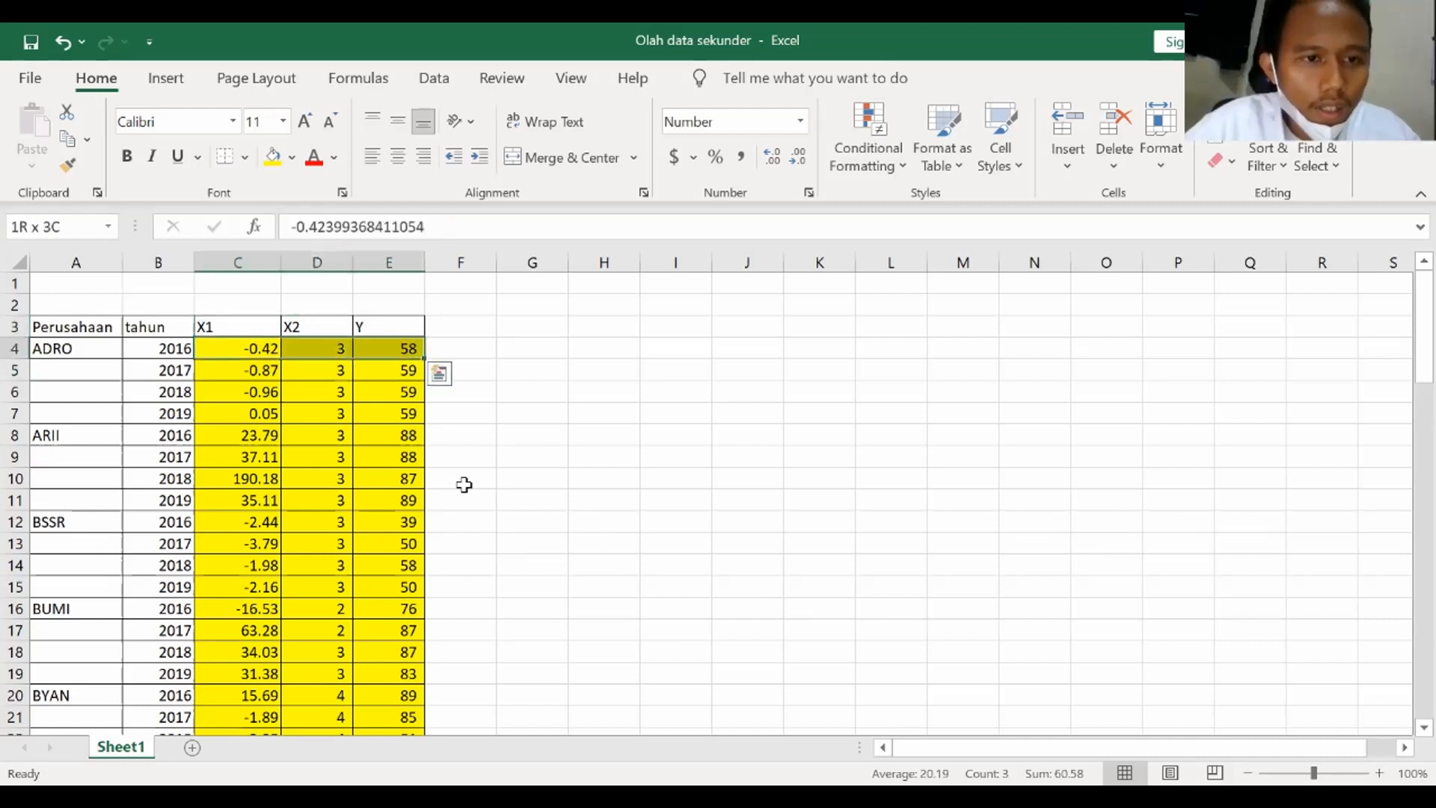
pyautogui.hotkey('ctrl', 'q')
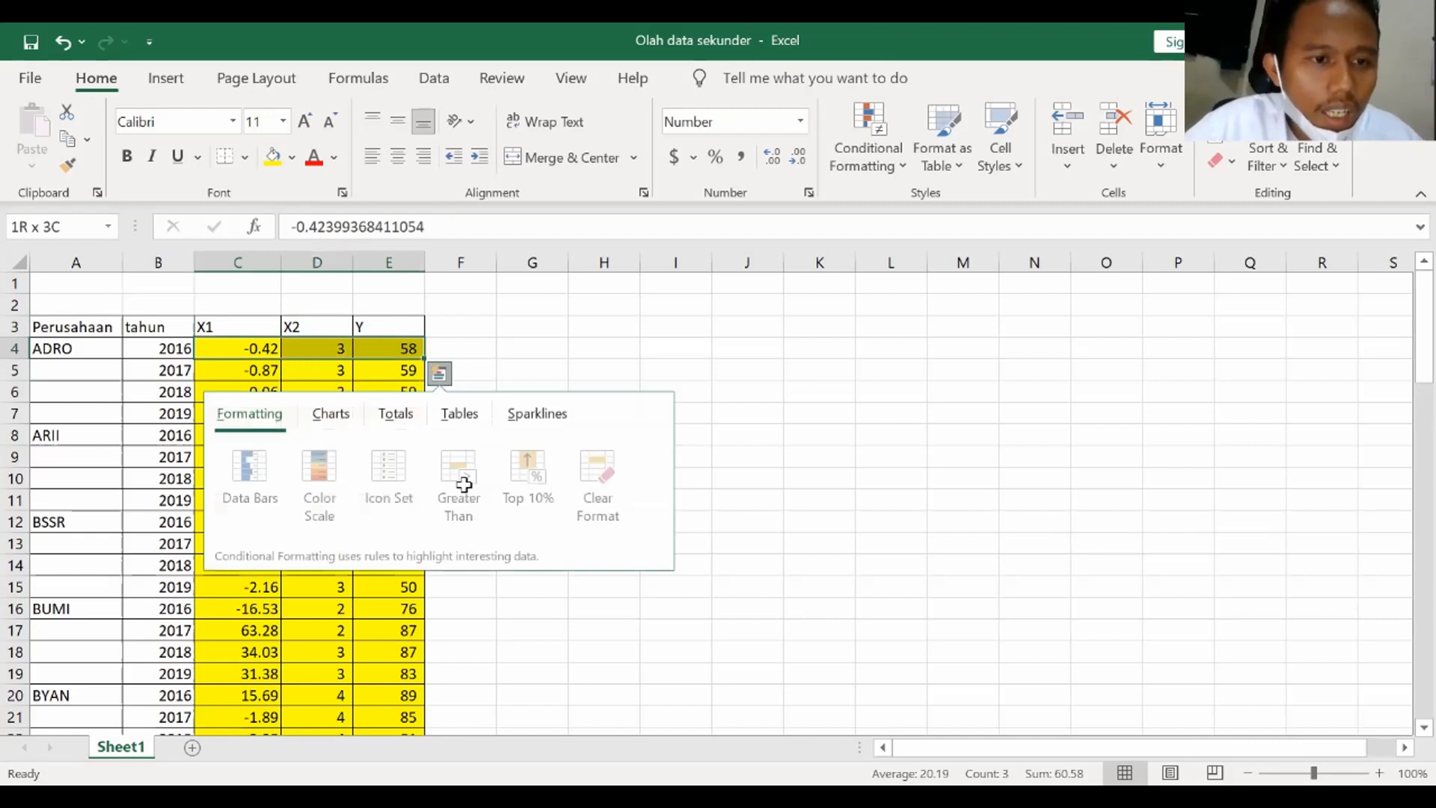
pyautogui.hotkey('shift', 'Left')
pyautogui.hotkey('shift', 'Left')
pyautogui.hotkey('shift', 'Right')
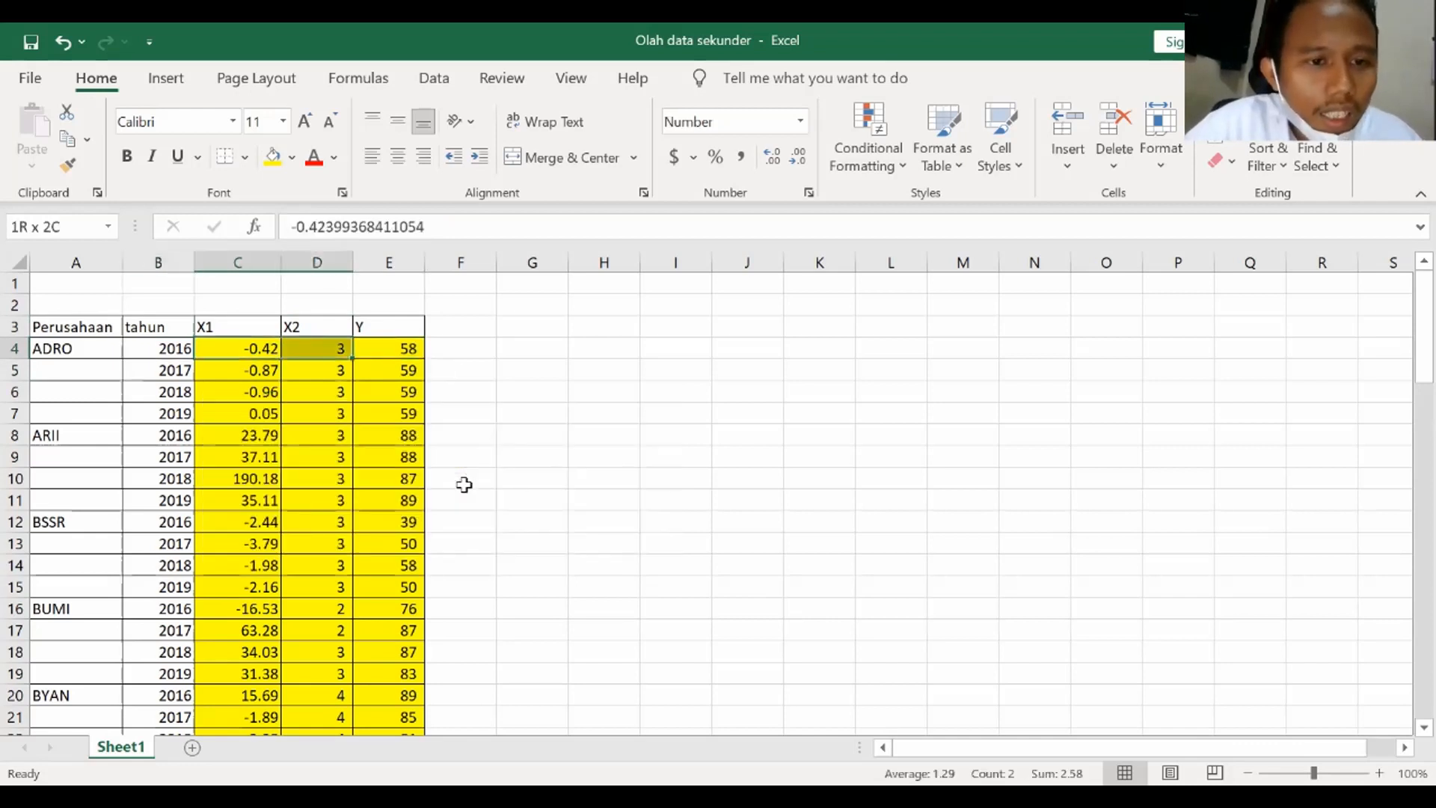
pyautogui.hotkey('shift', 'Right')
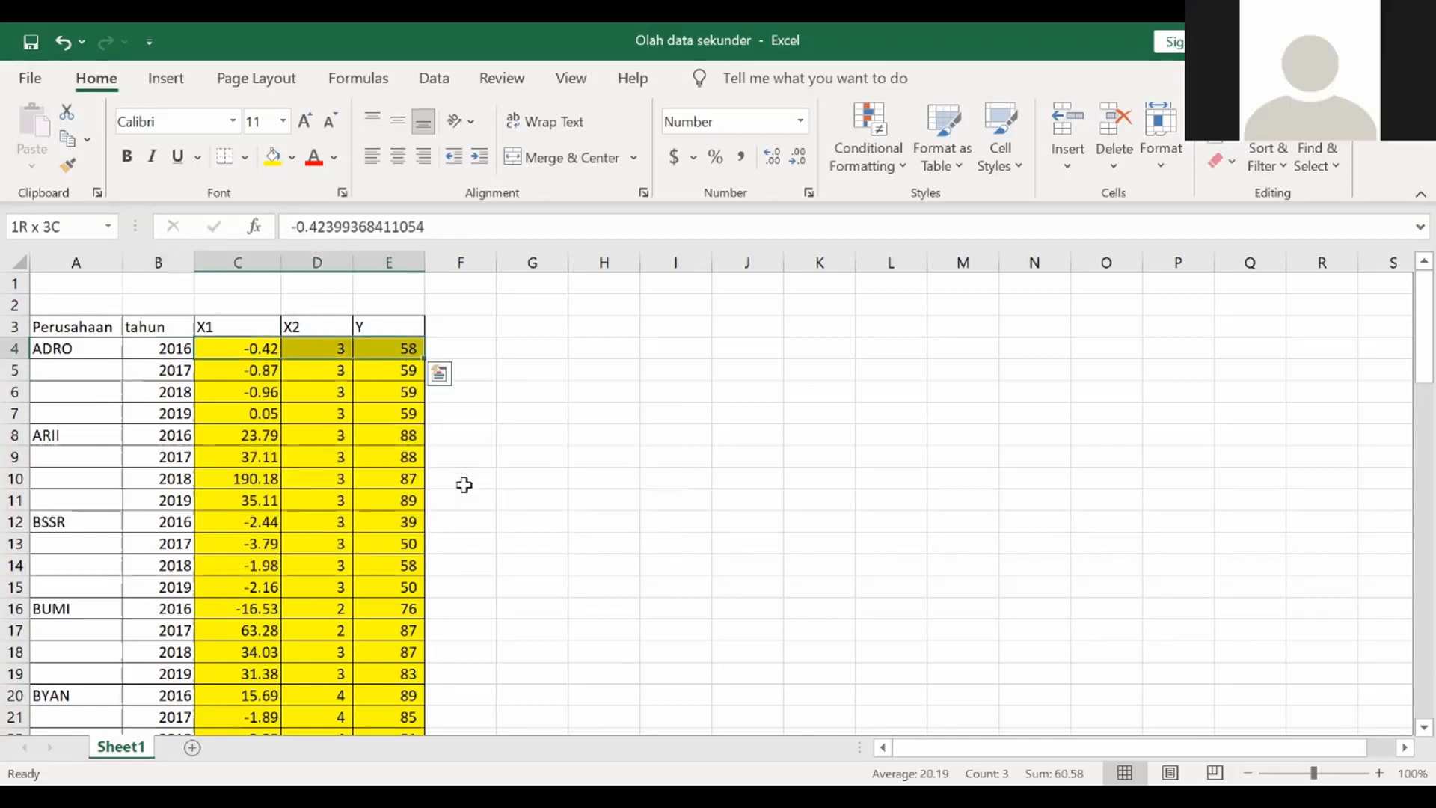
pyautogui.hotkey('ctrl', 'shift', 'Down')
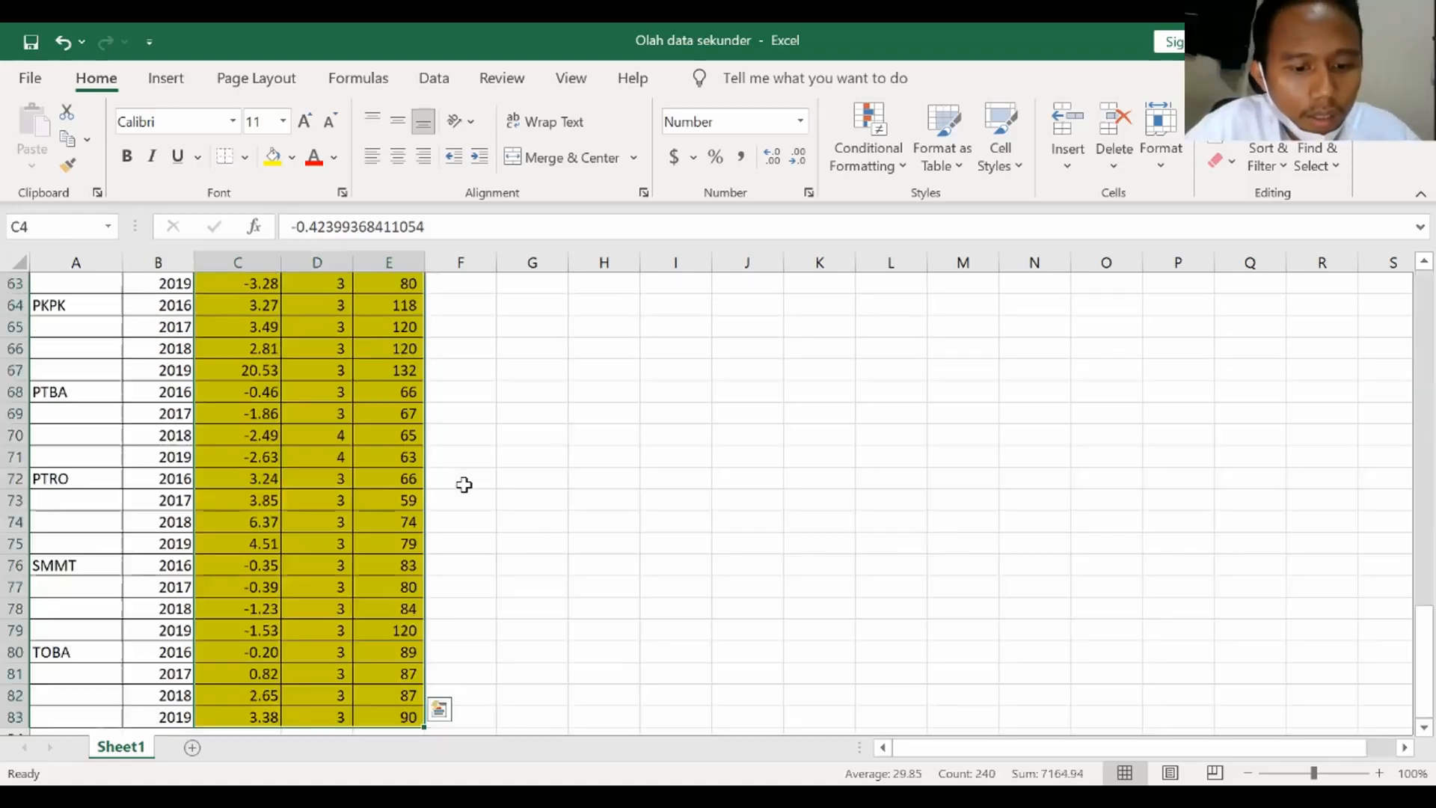
pyautogui.hotkey('ctrl', 'c')
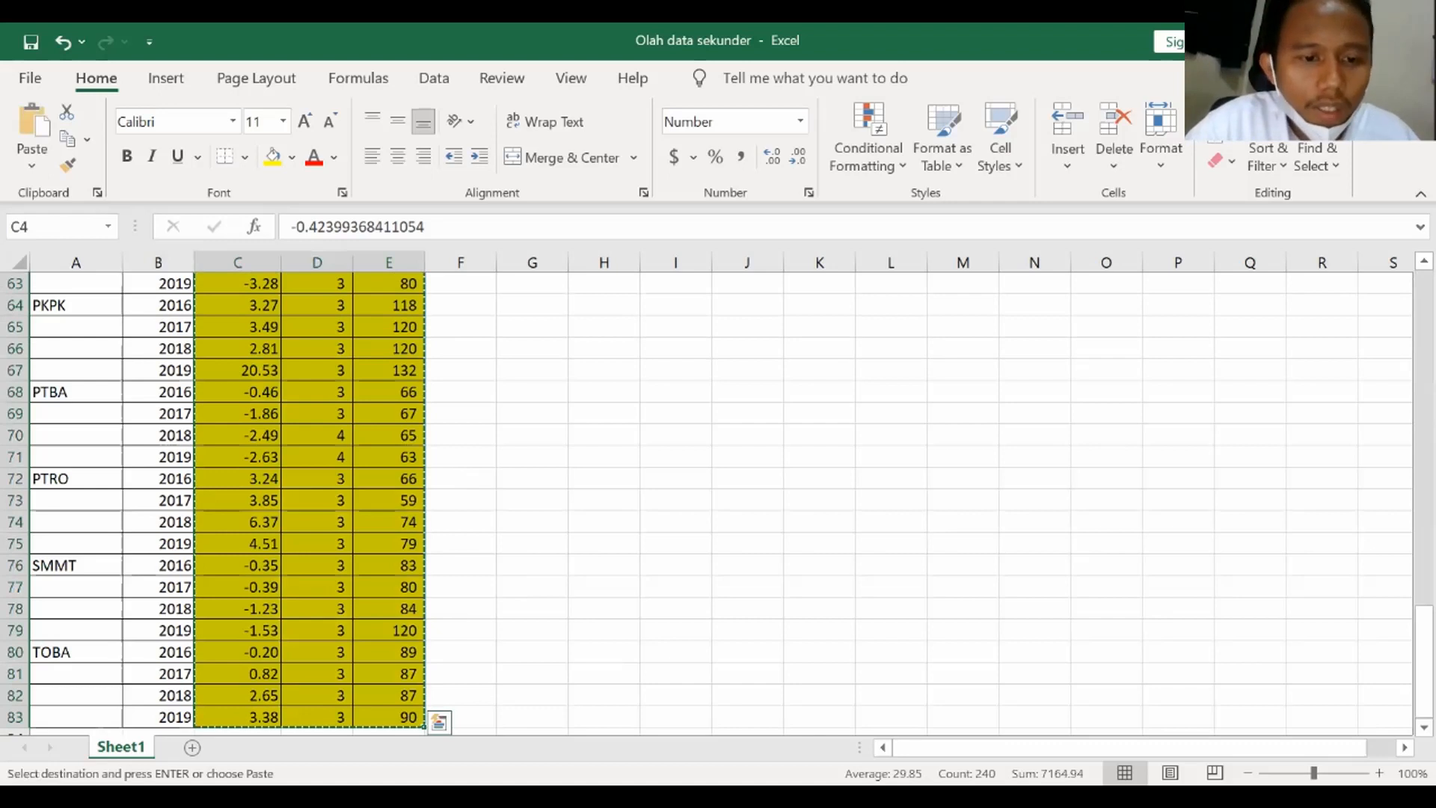
# Switch to SPSS Statistics and paste the copied values starting at the first cell of the data grid
pyautogui.hotkey('alt', 'Tab')
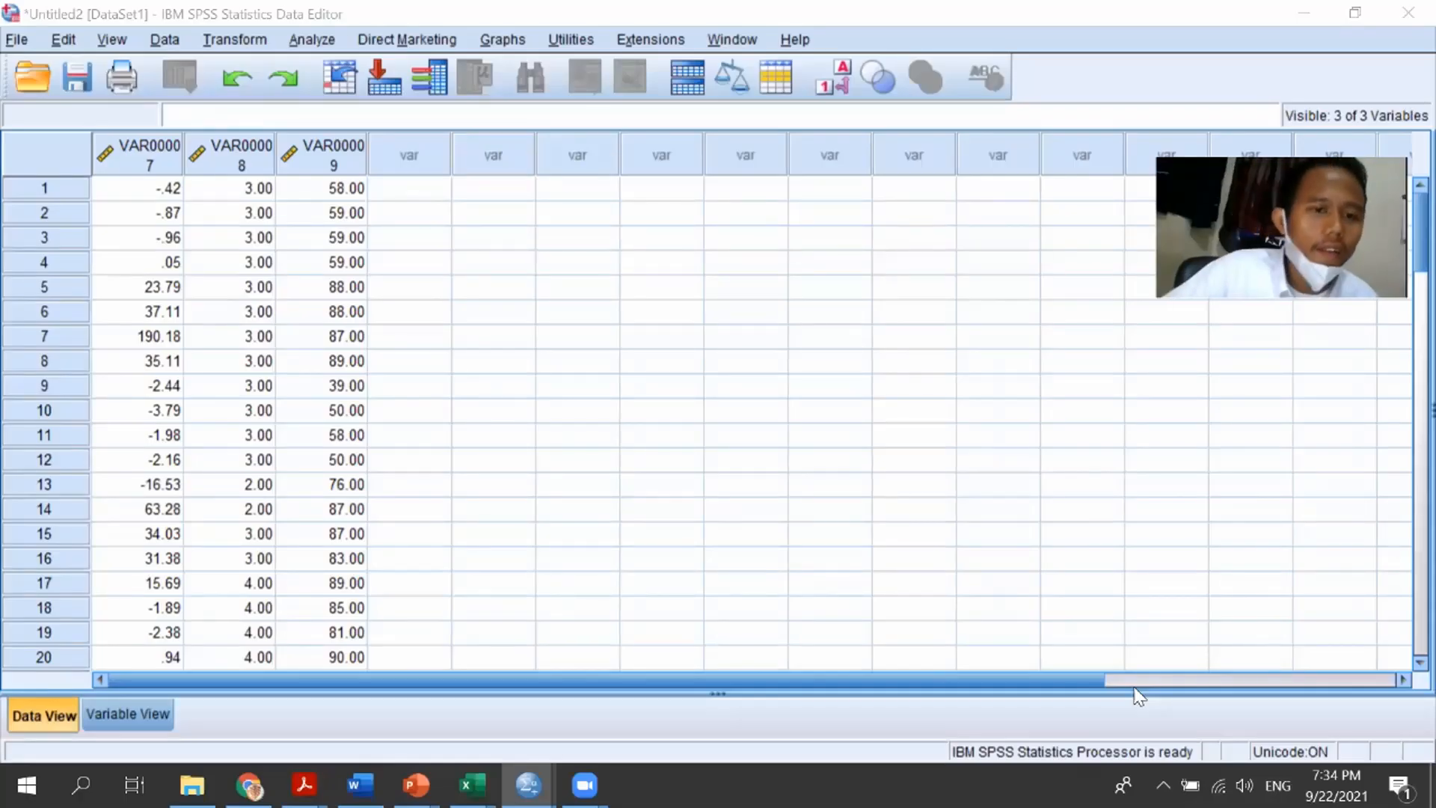
pyautogui.click(593, 692)
pyautogui.moveTo(472, 785)
pyautogui.click(379, 709)
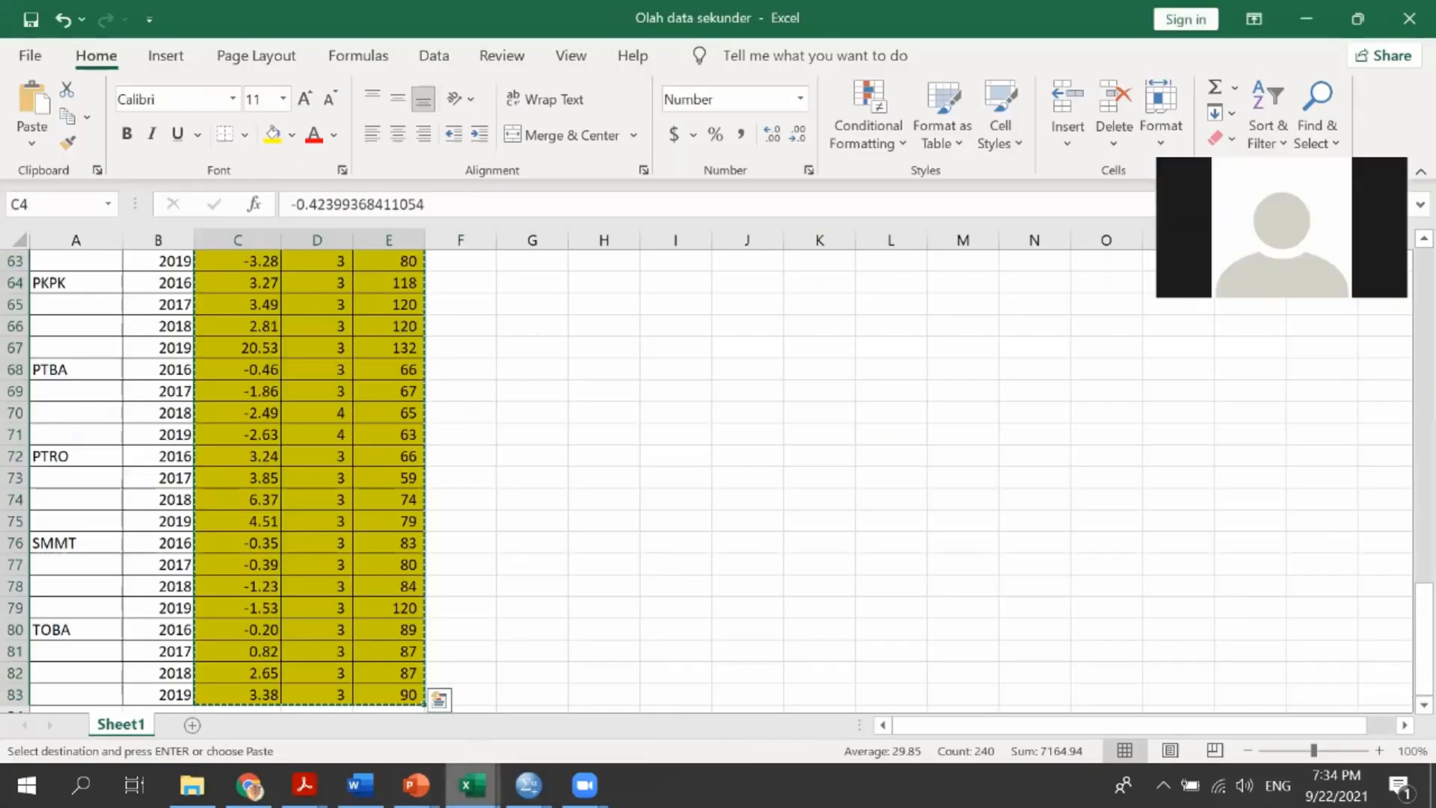
pyautogui.click(528, 784)
pyautogui.click(625, 667)
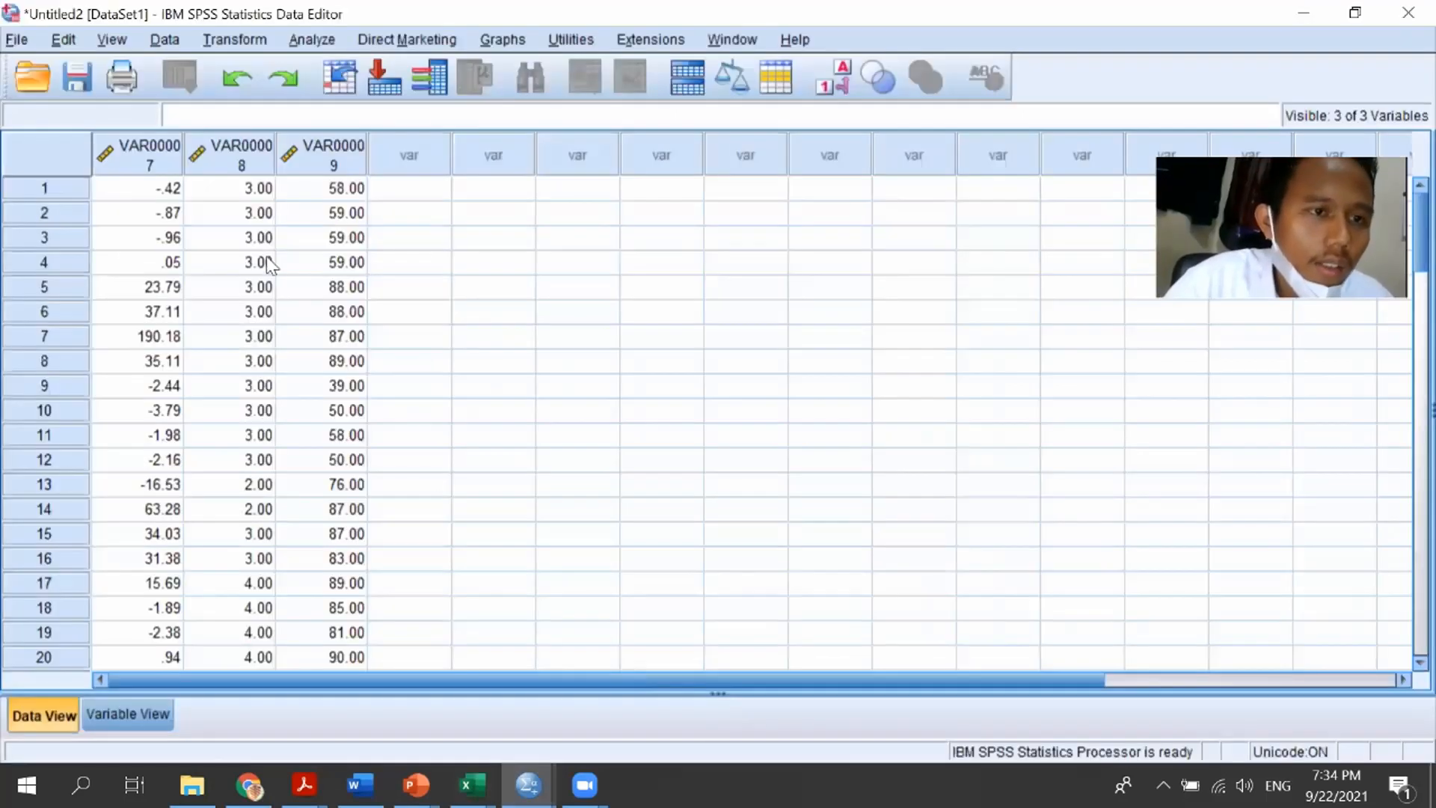
pyautogui.rightClick(161, 193)
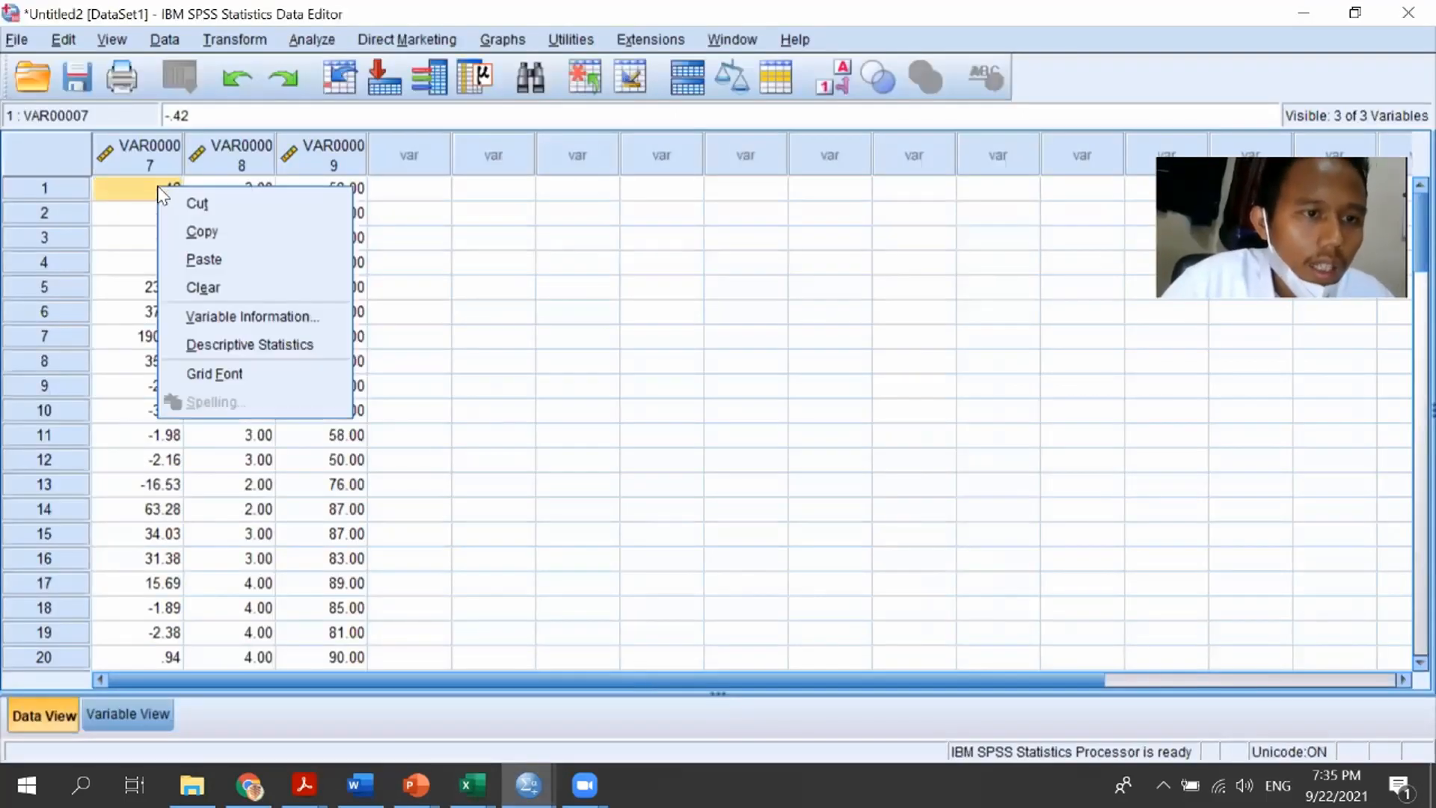
pyautogui.click(228, 260)
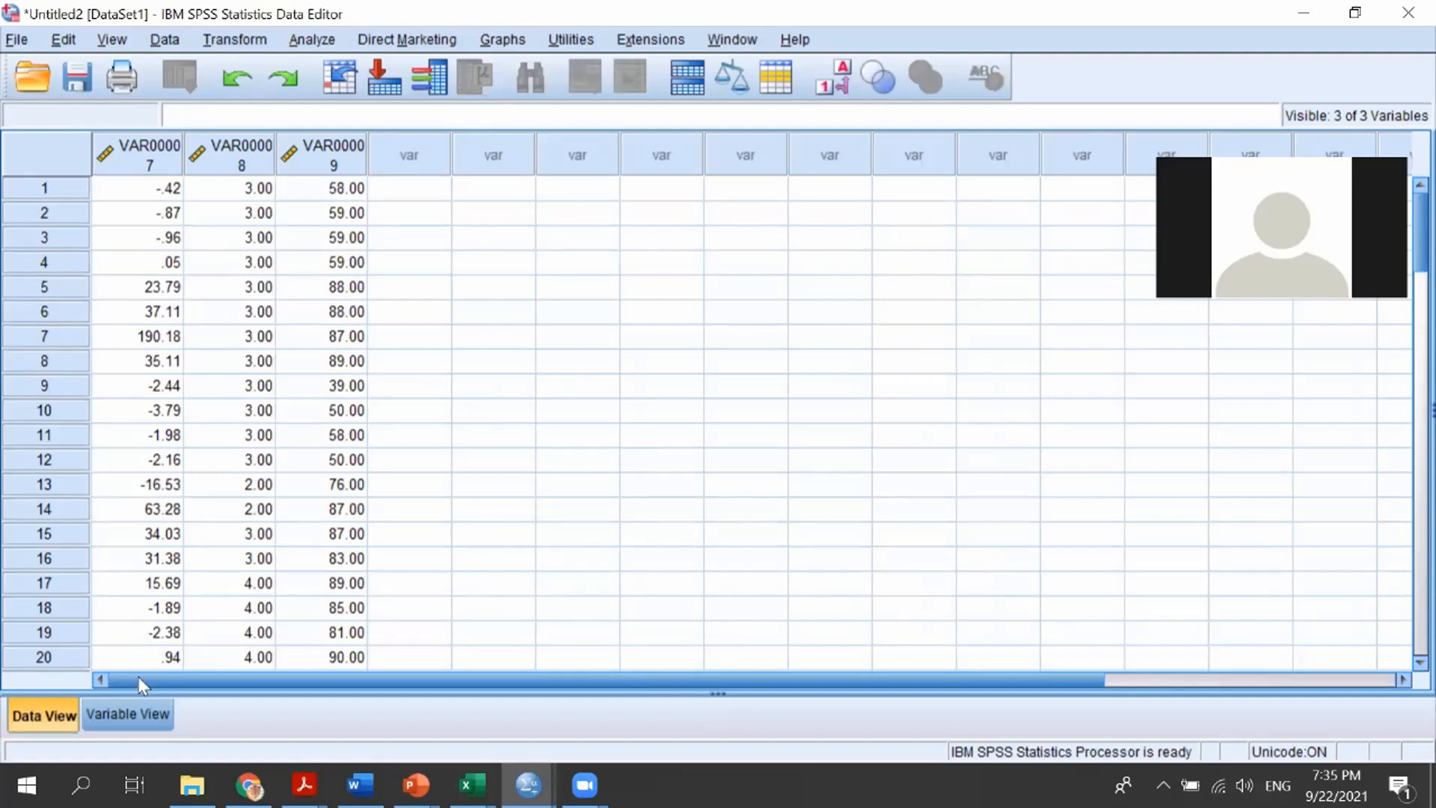
# Rename the three variables X1, X2 and Y in Variable View
pyautogui.click(139, 713)
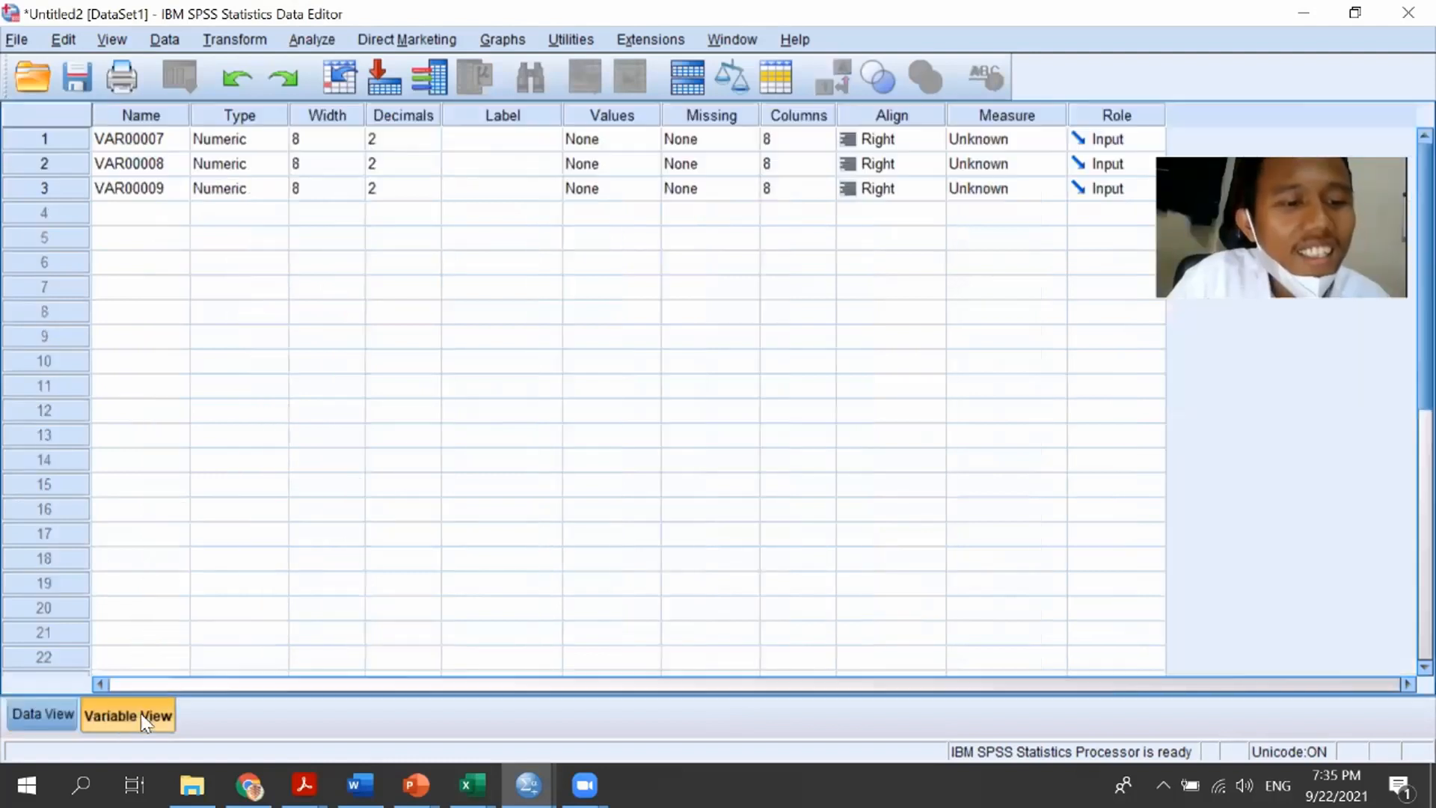
pyautogui.tripleClick(135, 139)
pyautogui.write('x')
pyautogui.press('BackSpace')
pyautogui.write('X1')
pyautogui.press('Return')
pyautogui.write('X2')
pyautogui.press('Return')
pyautogui.write('Y')
pyautogui.press('Return')
# Set the decimals of X1, X2 and Y to 0
pyautogui.press('Right')
pyautogui.press('Right')
pyautogui.press('Right')
pyautogui.press('Up')
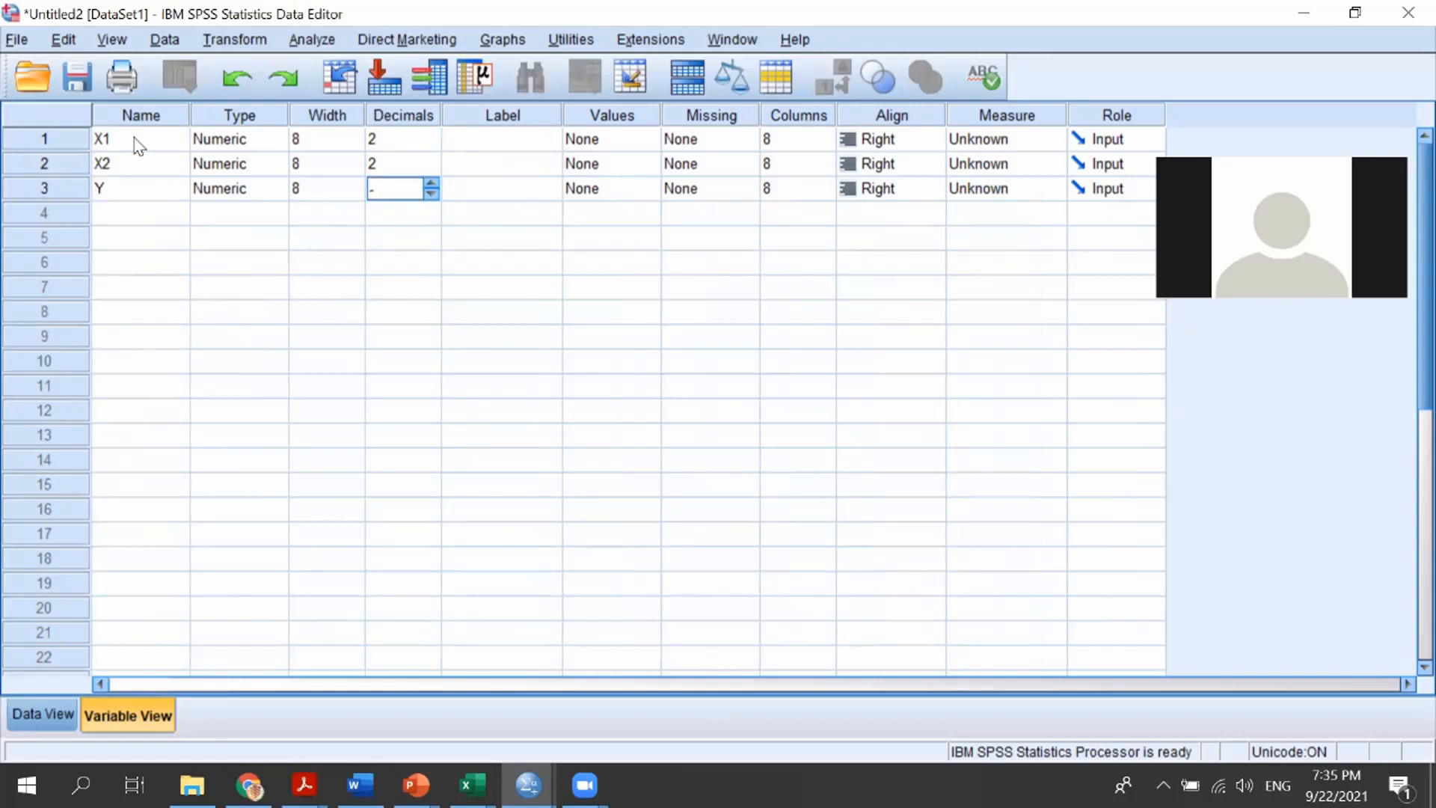
pyautogui.write('0')
pyautogui.press('Up')
pyautogui.write('0')
pyautogui.press('Up')
pyautogui.write('0')
pyautogui.press('Down')
pyautogui.press('Down')
pyautogui.write('0')
pyautogui.press('Down')
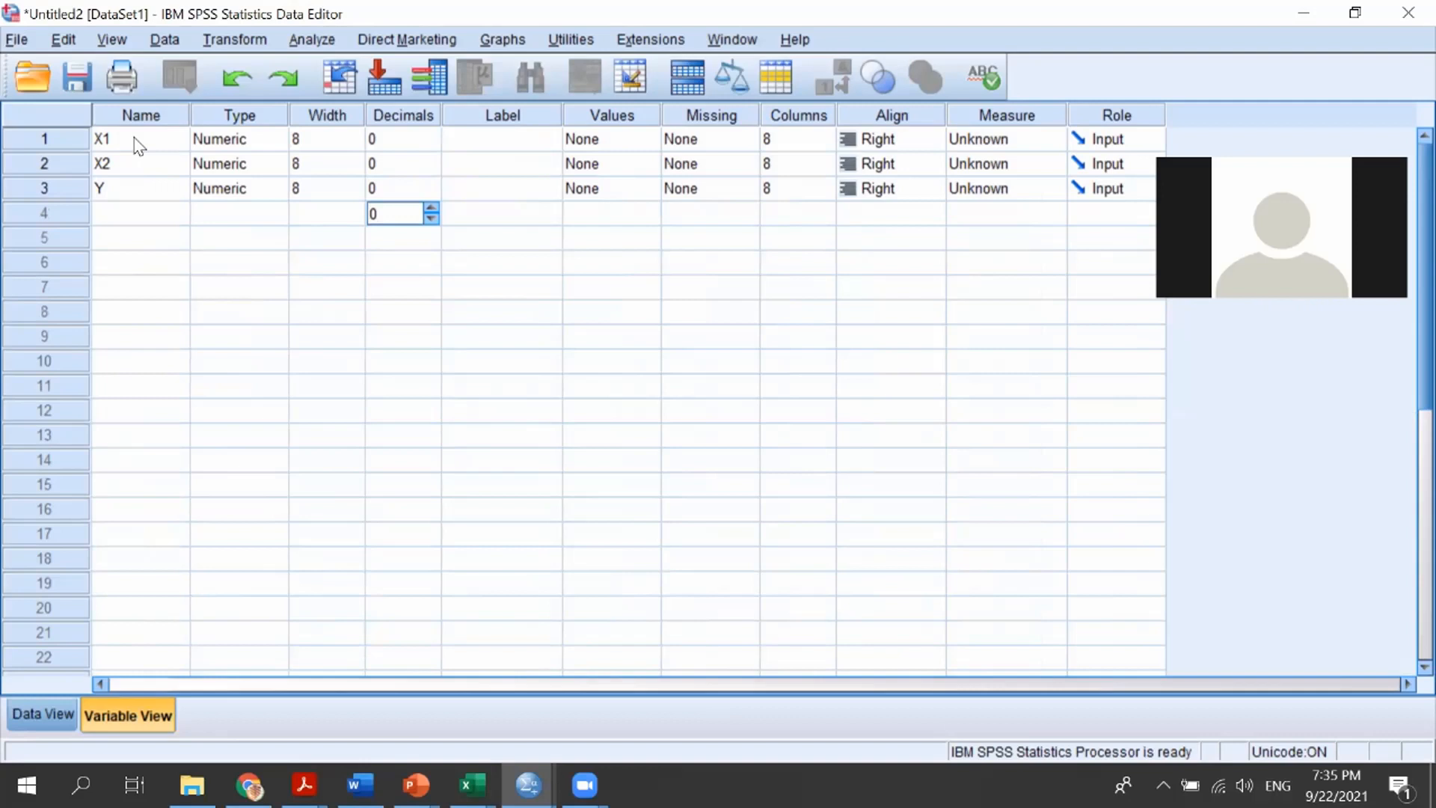
pyautogui.click(138, 145)
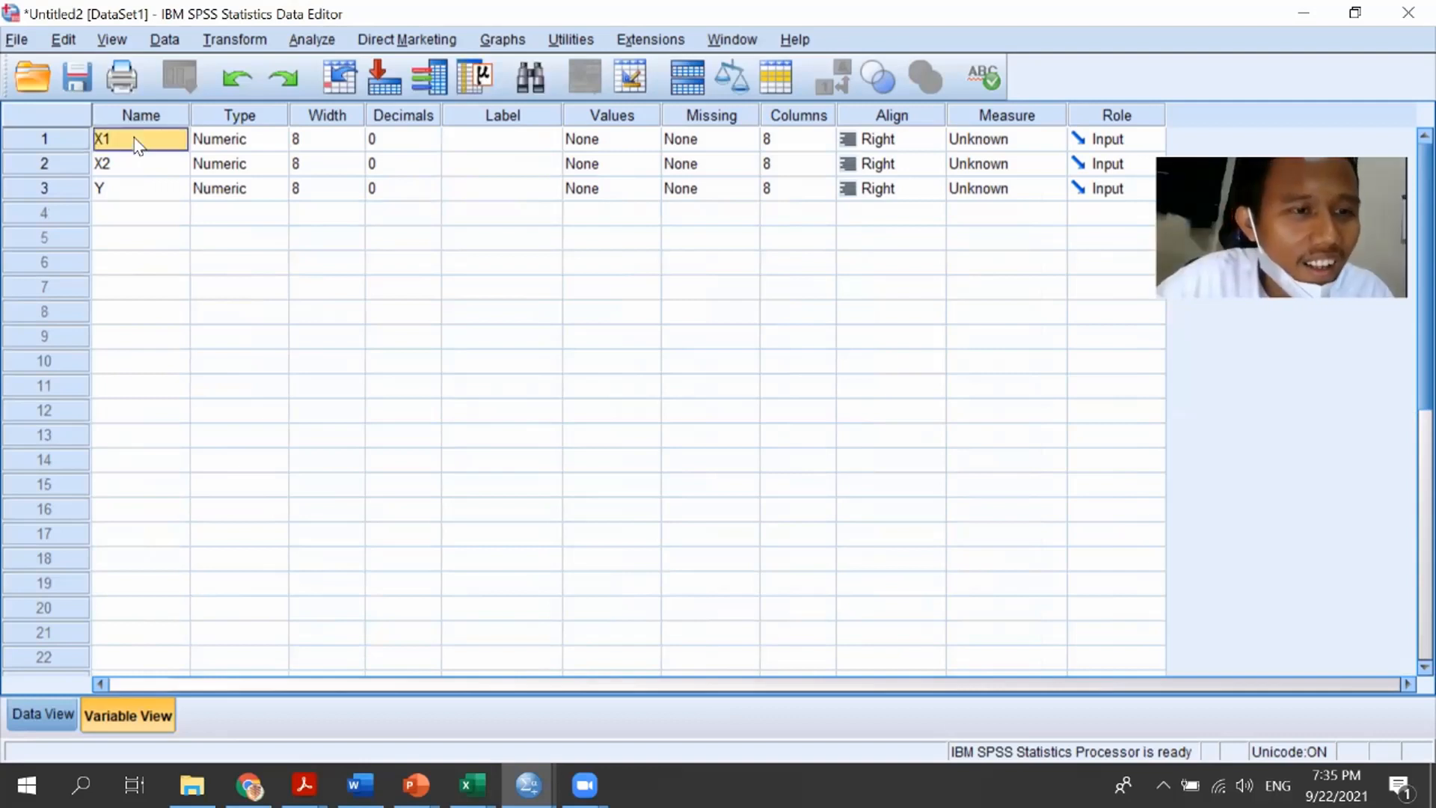
# Compare the SPSS data grid against the source columns in the Excel sheet
pyautogui.click(63, 720)
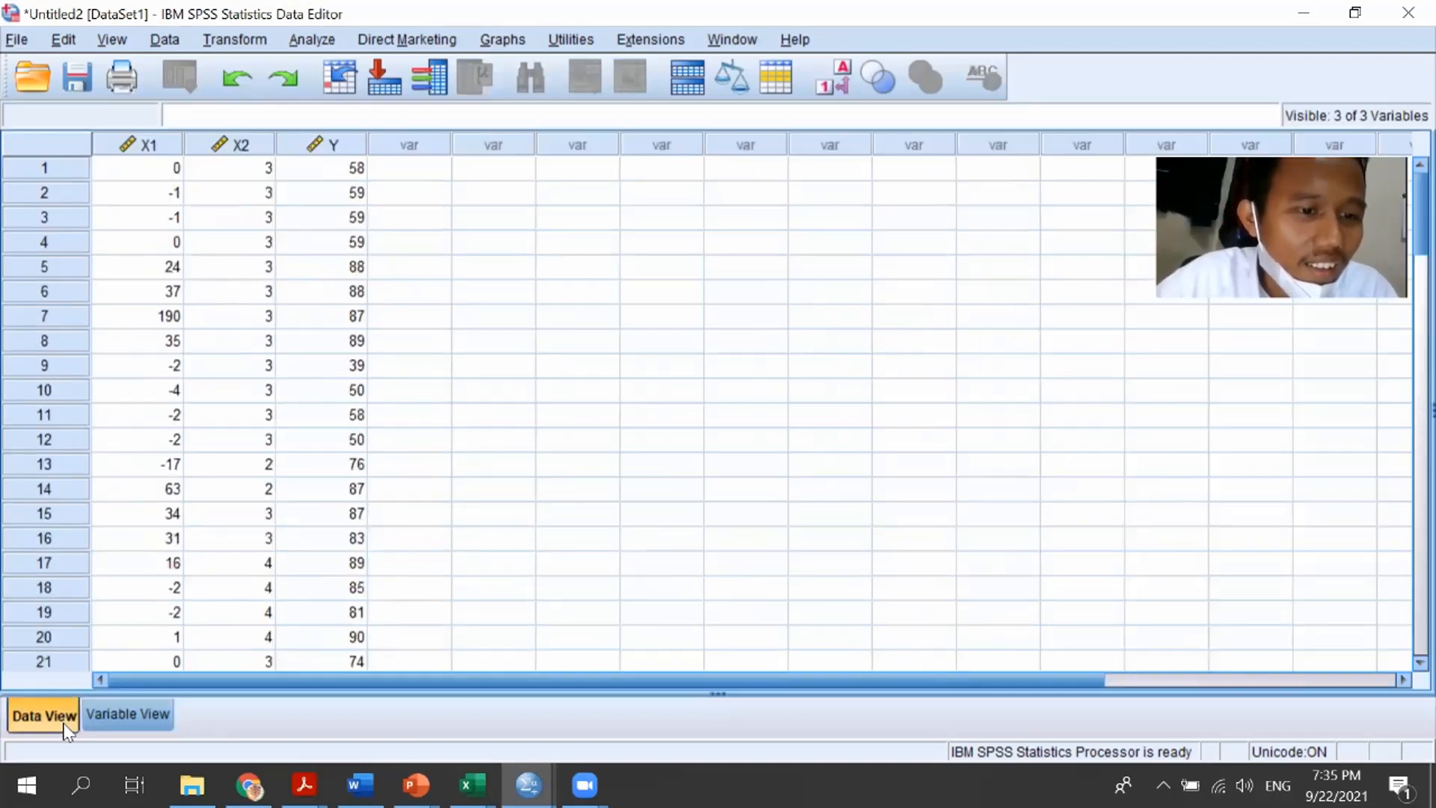
pyautogui.click(123, 715)
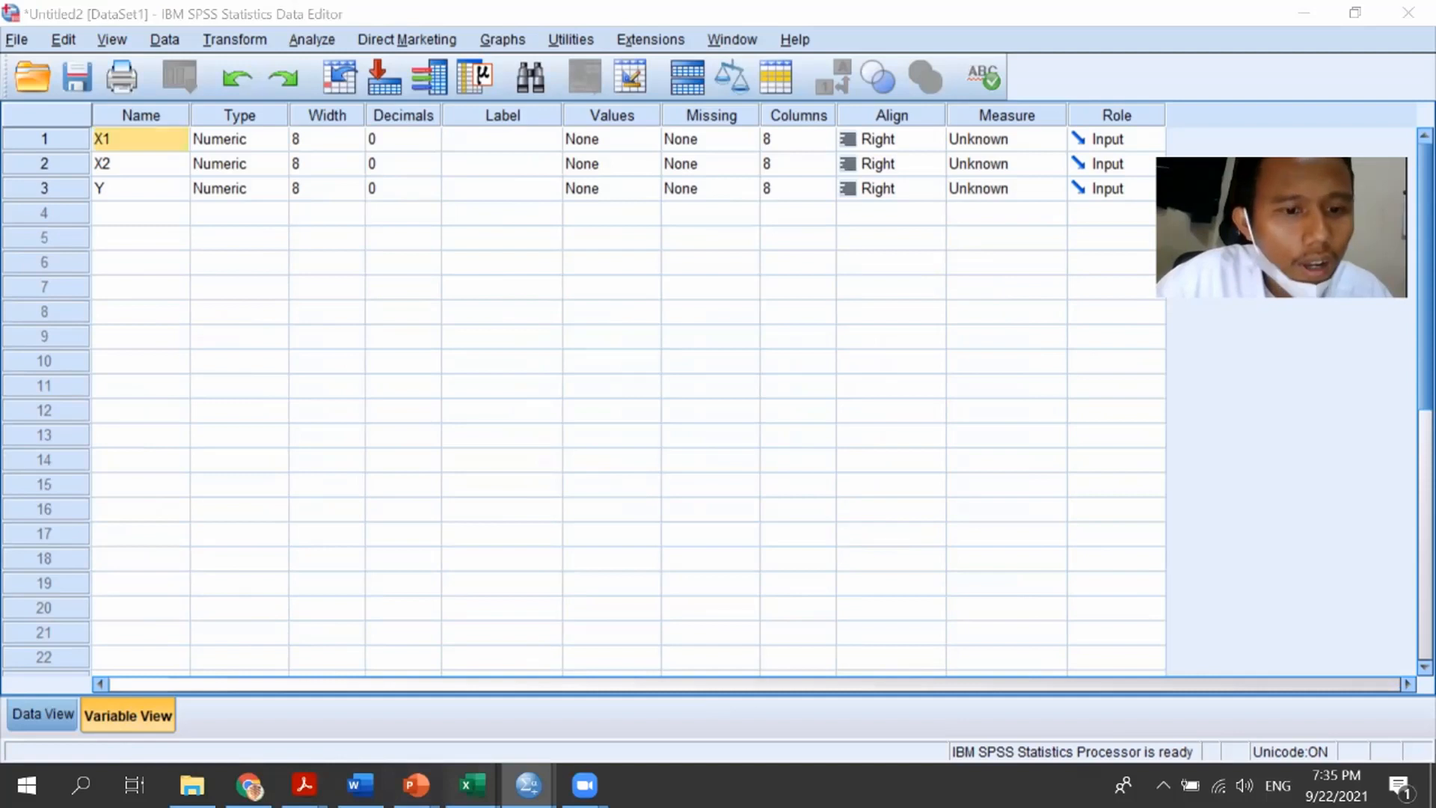
pyautogui.click(471, 784)
pyautogui.click(427, 708)
pyautogui.scroll(20, 421, 697)
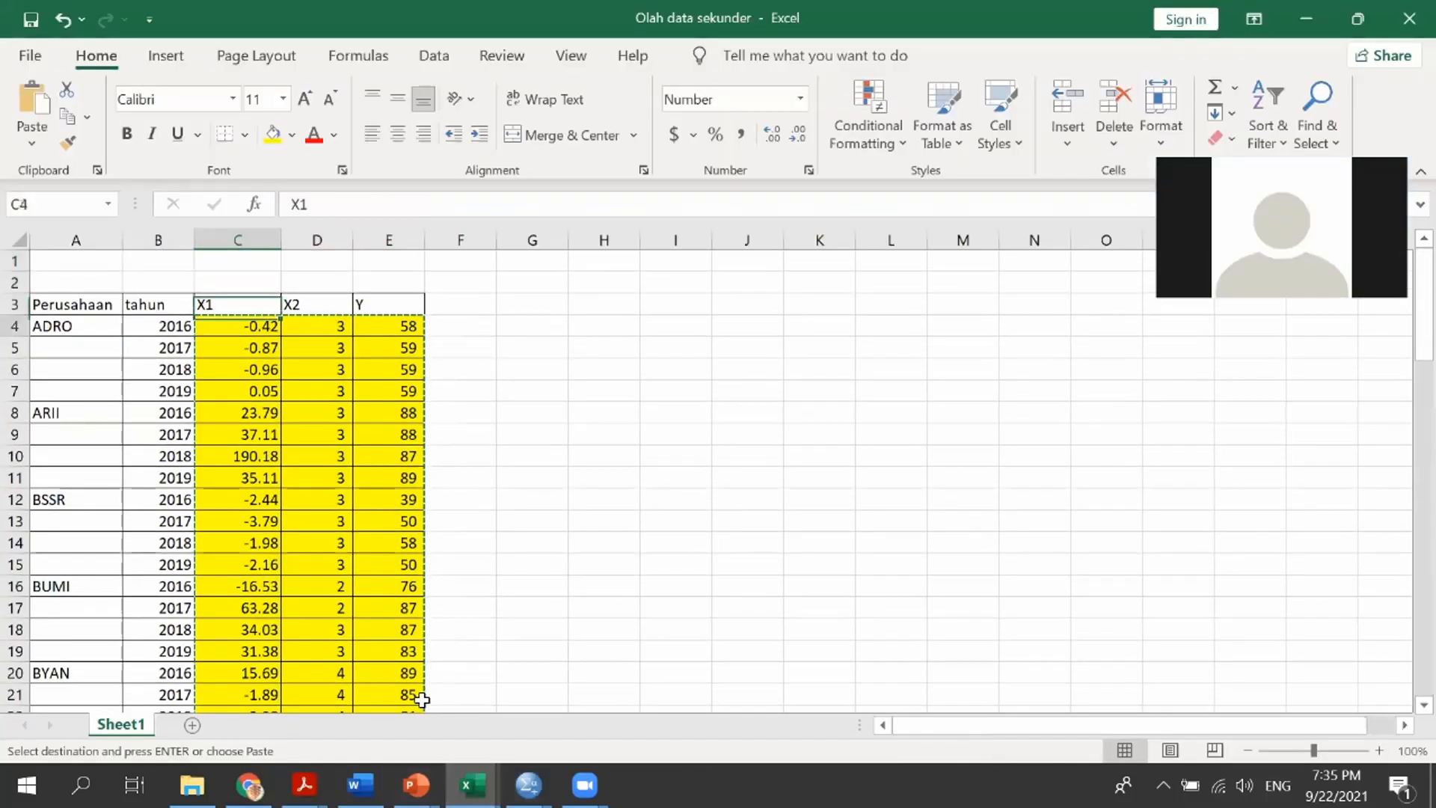
pyautogui.press('Down')
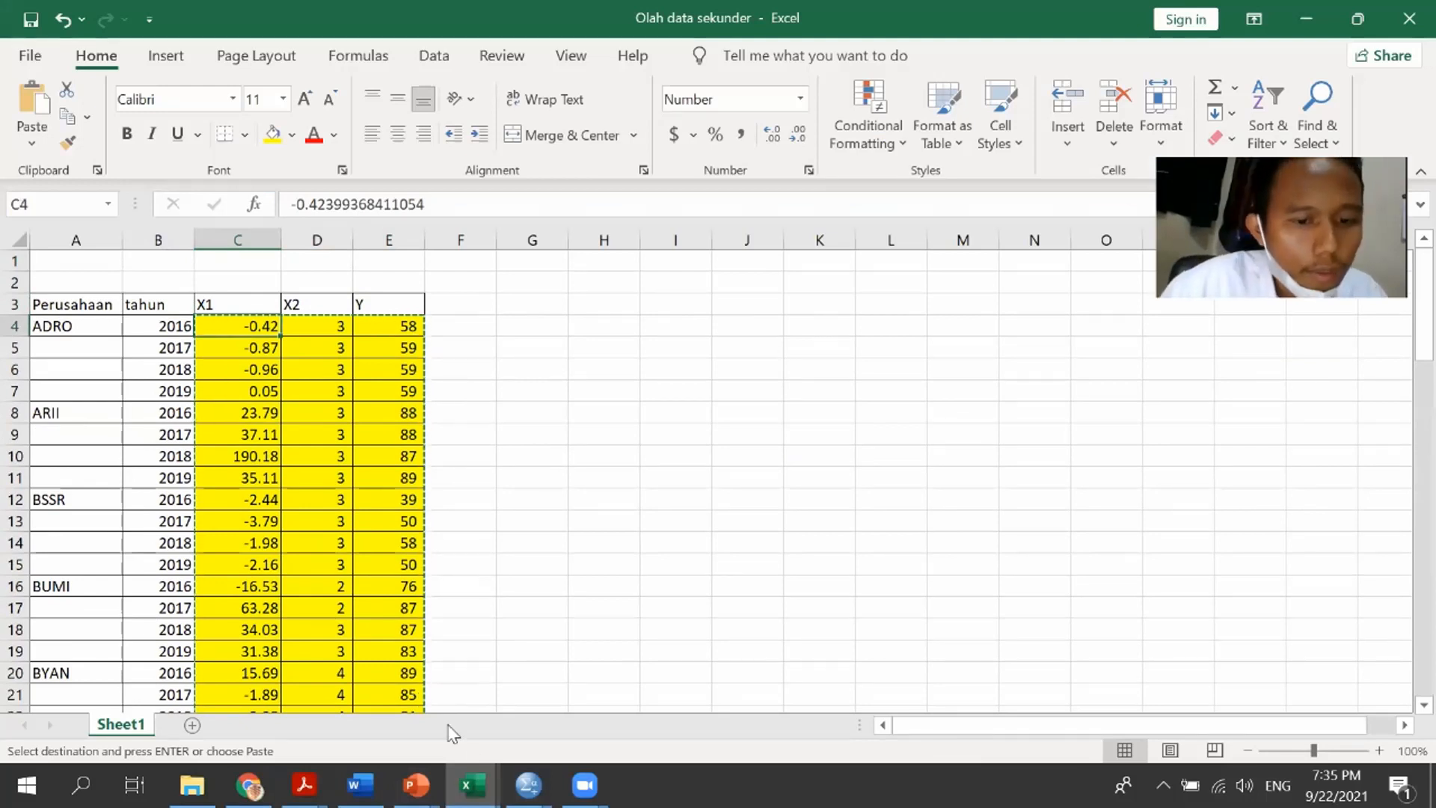
pyautogui.moveTo(471, 785)
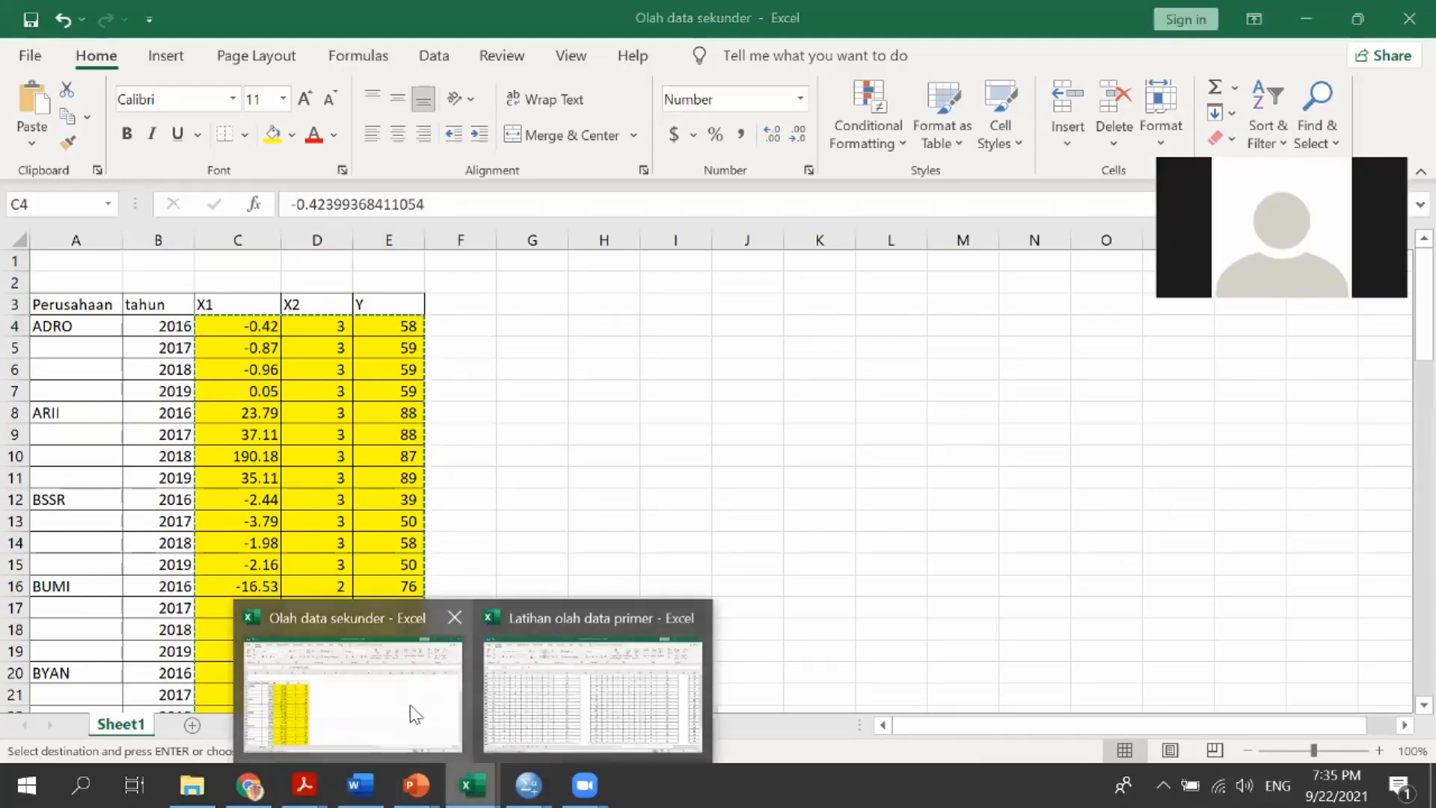
pyautogui.moveTo(528, 785)
pyautogui.click(650, 673)
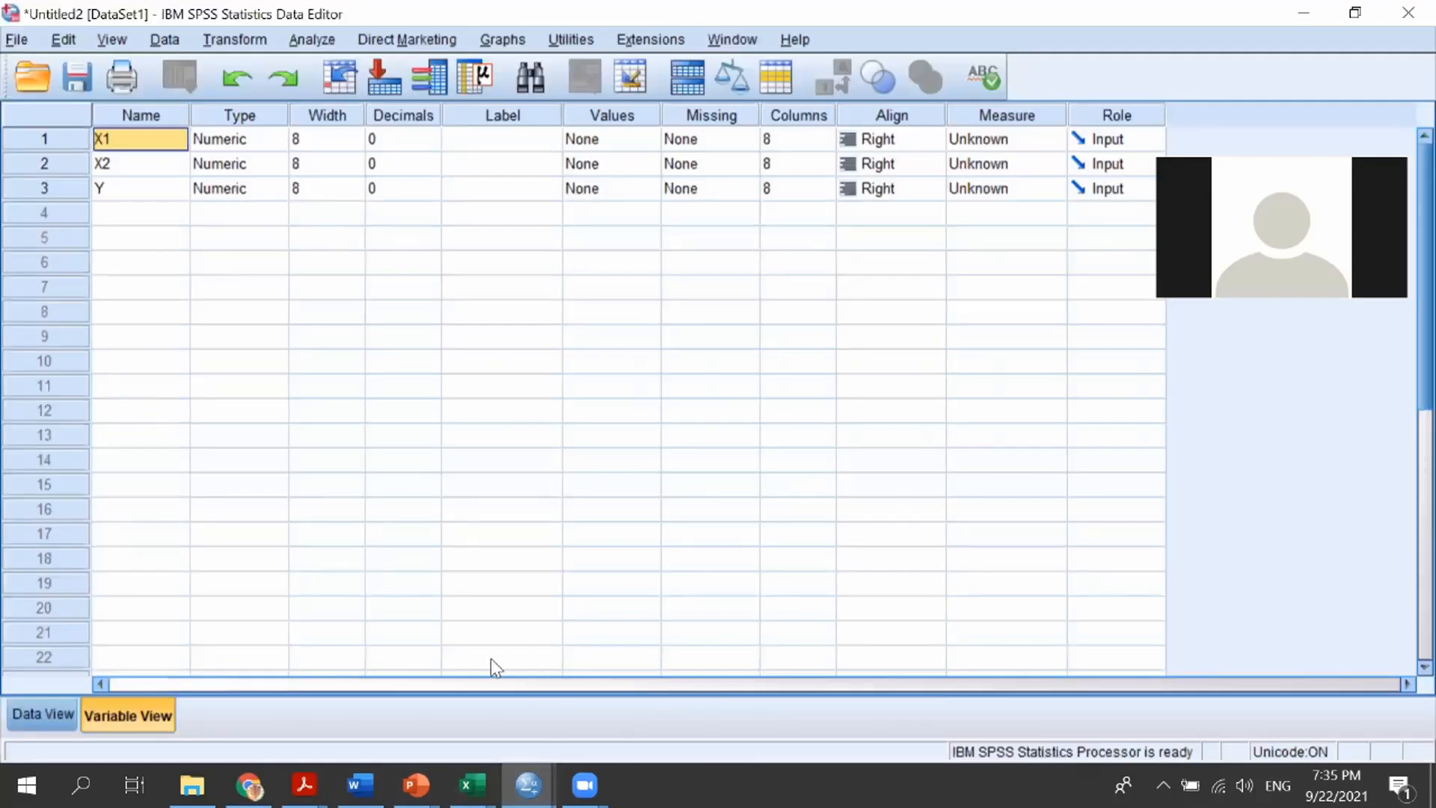
pyautogui.click(42, 714)
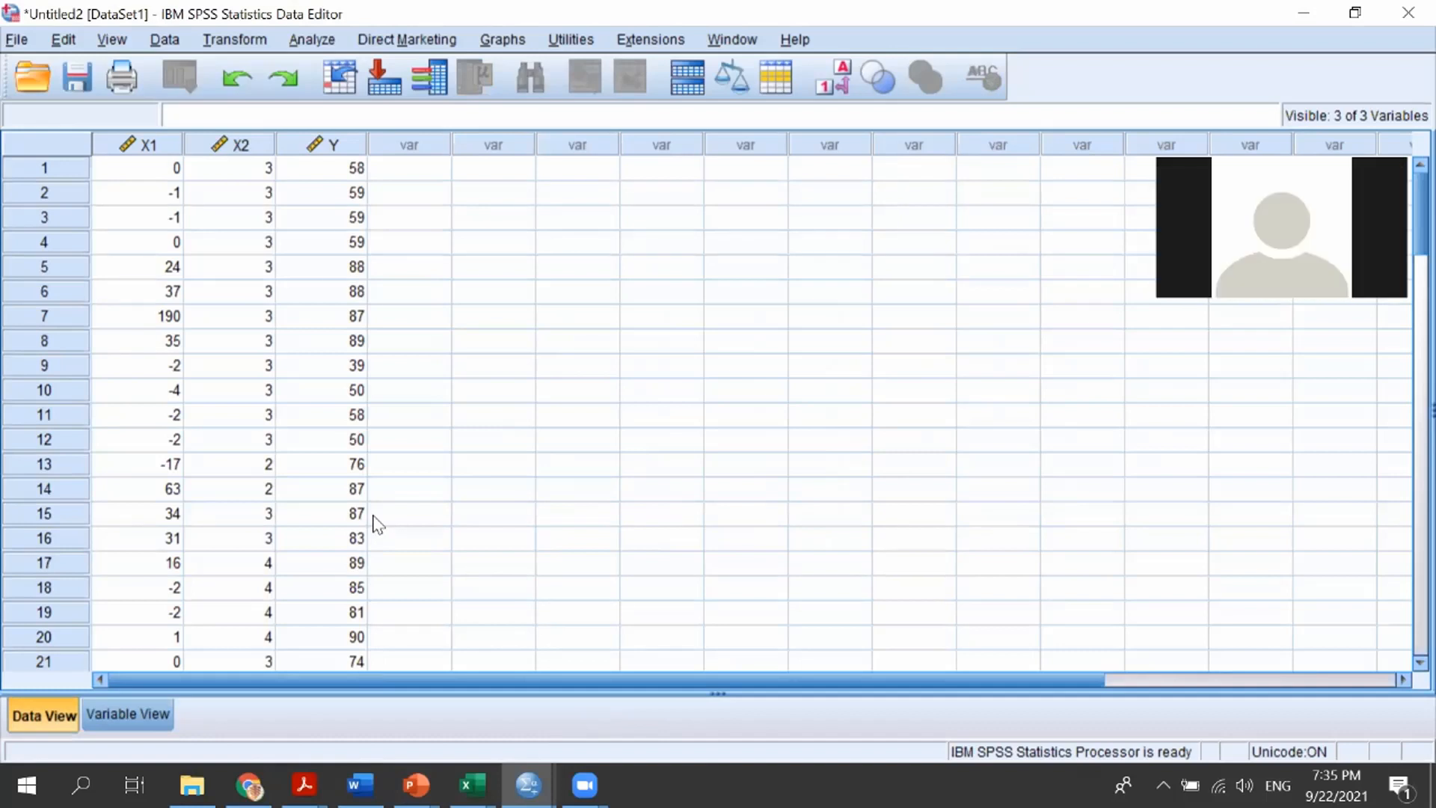
# Review the descriptive statistics slides in the PowerPoint presentation, then return to the SPSS Data Editor
pyautogui.moveTo(417, 784)
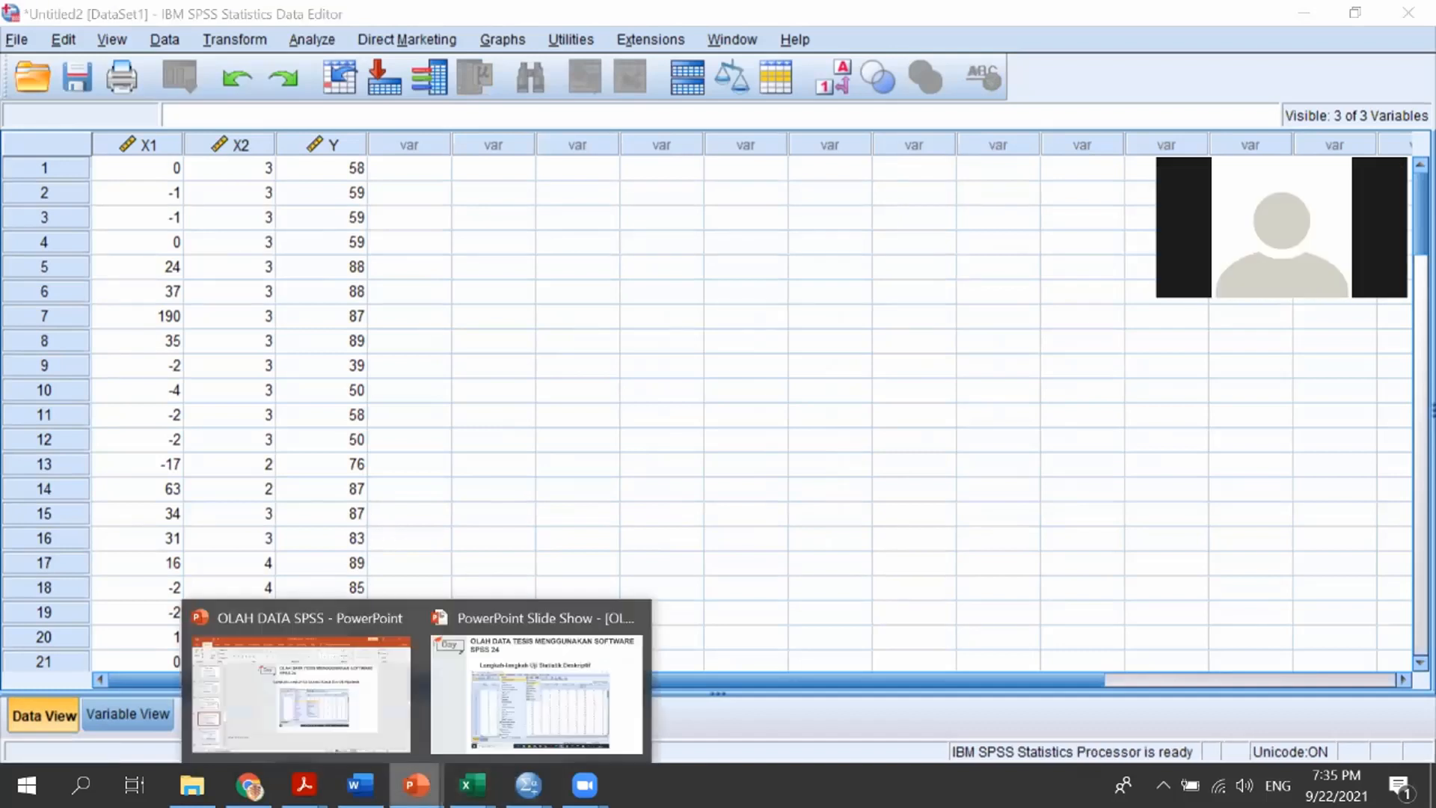
pyautogui.click(562, 694)
pyautogui.press('Escape')
pyautogui.scroll(-2, 615, 634)
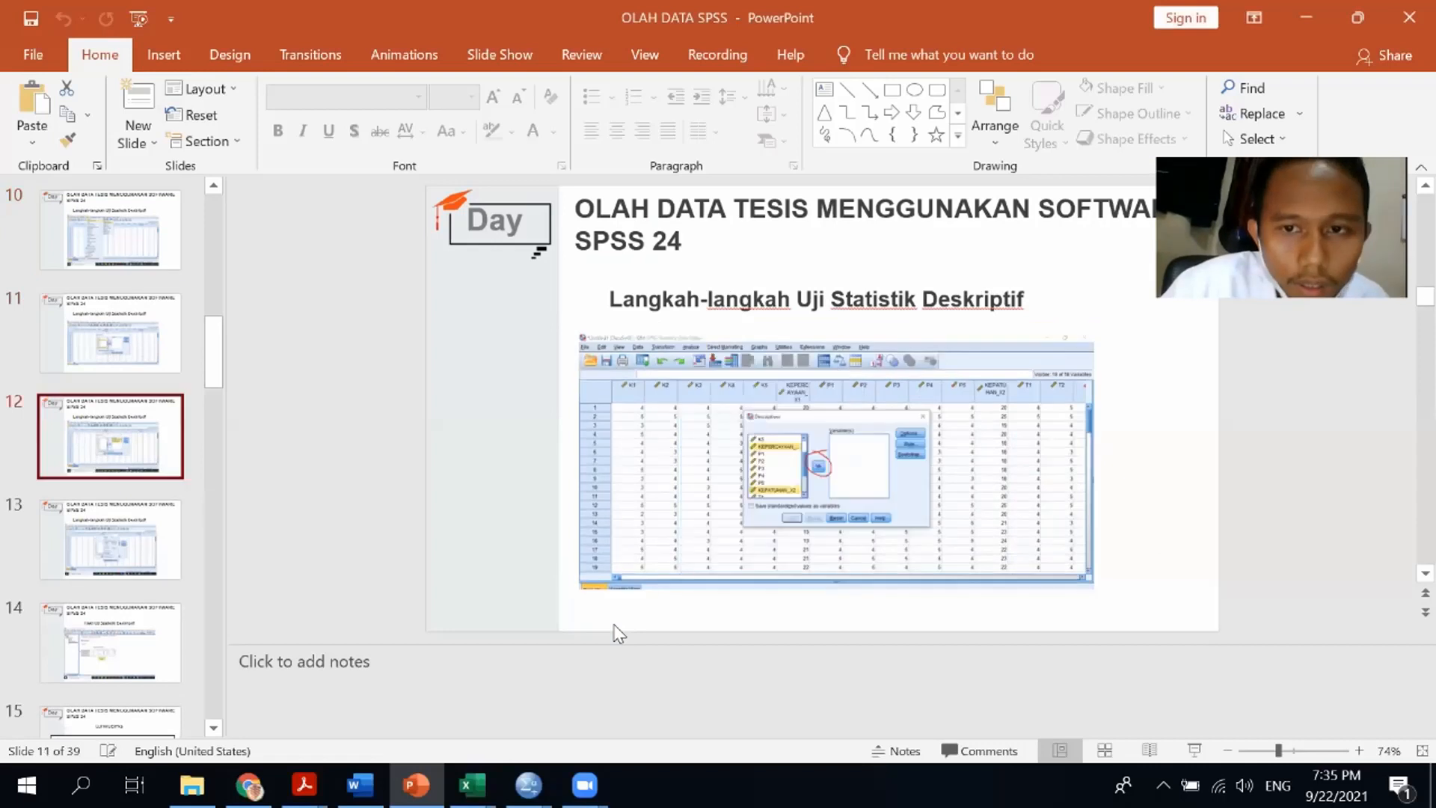
pyautogui.scroll(2, 614, 634)
pyautogui.scroll(1, 616, 633)
pyautogui.scroll(-1, 616, 633)
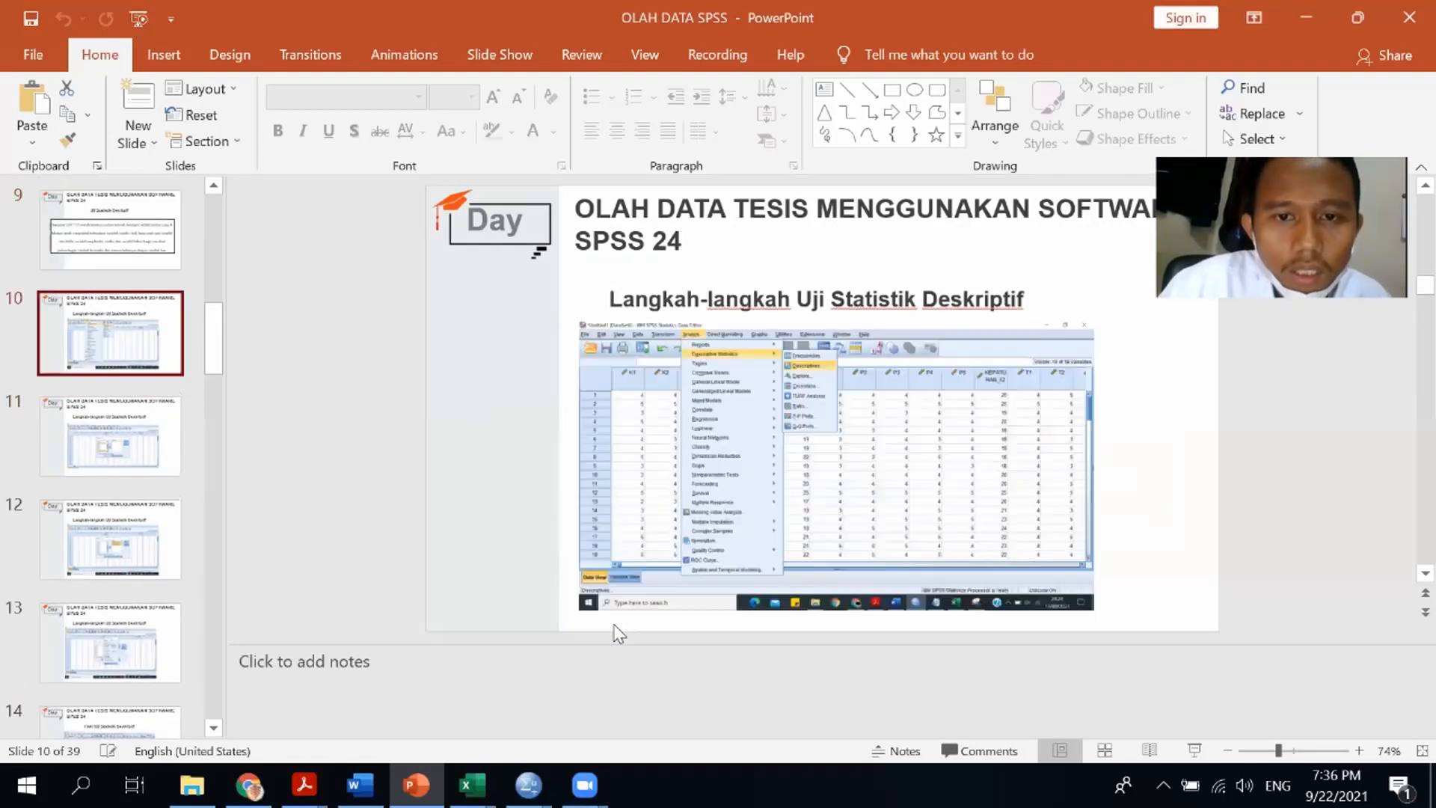
pyautogui.scroll(1, 616, 633)
pyautogui.moveTo(528, 785)
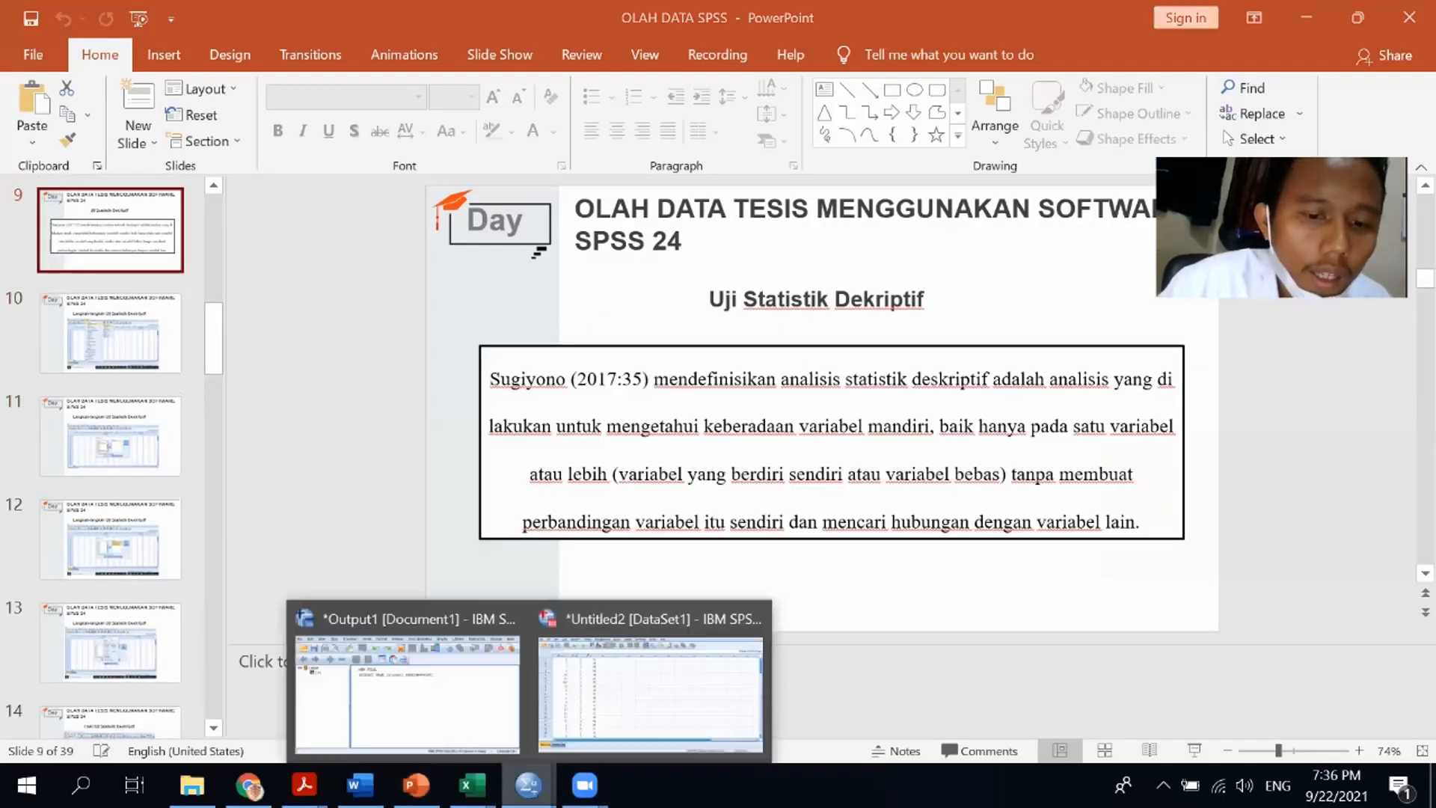
pyautogui.click(625, 697)
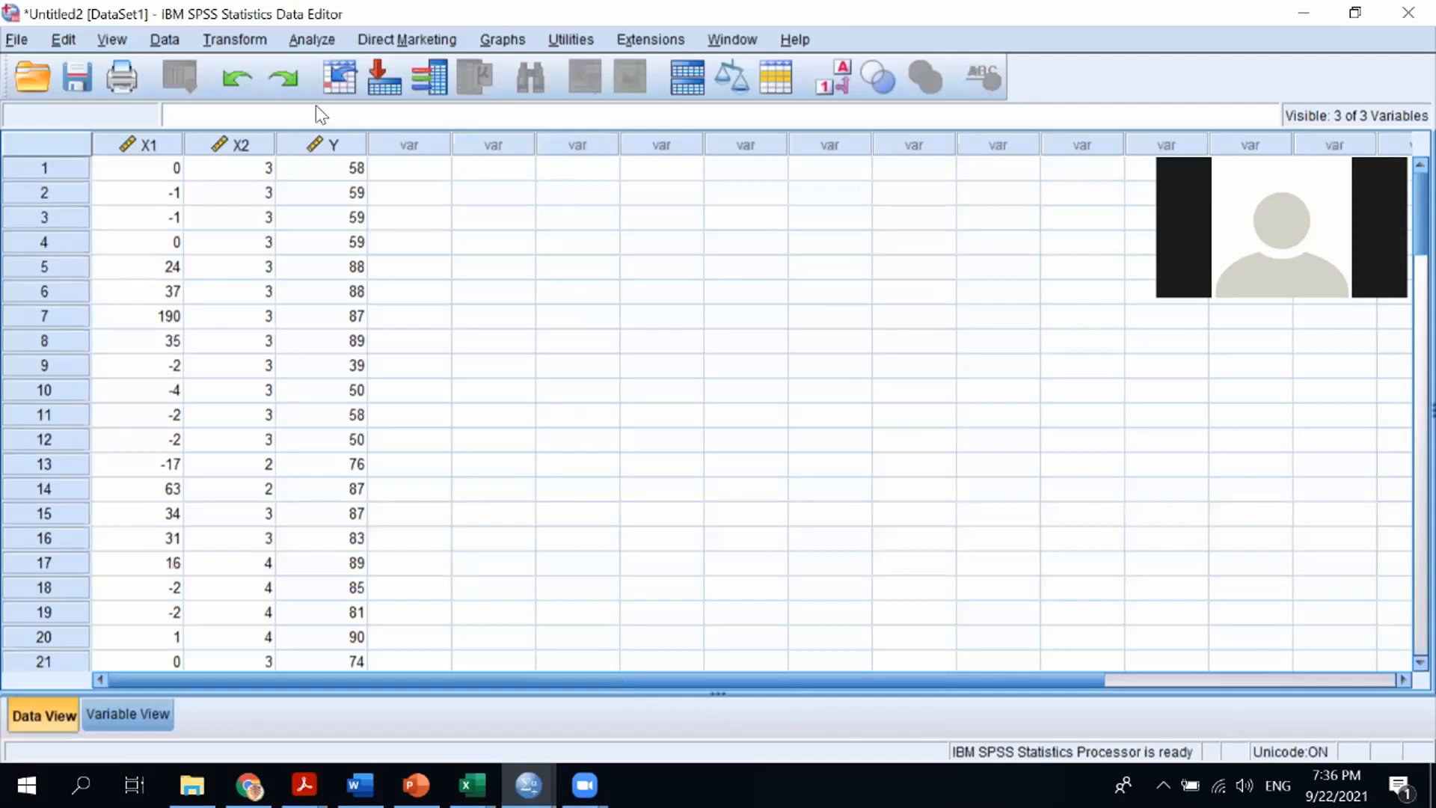
# Restore the Data Editor window and widen it across the screen over the slides
pyautogui.doubleClick(180, 17)
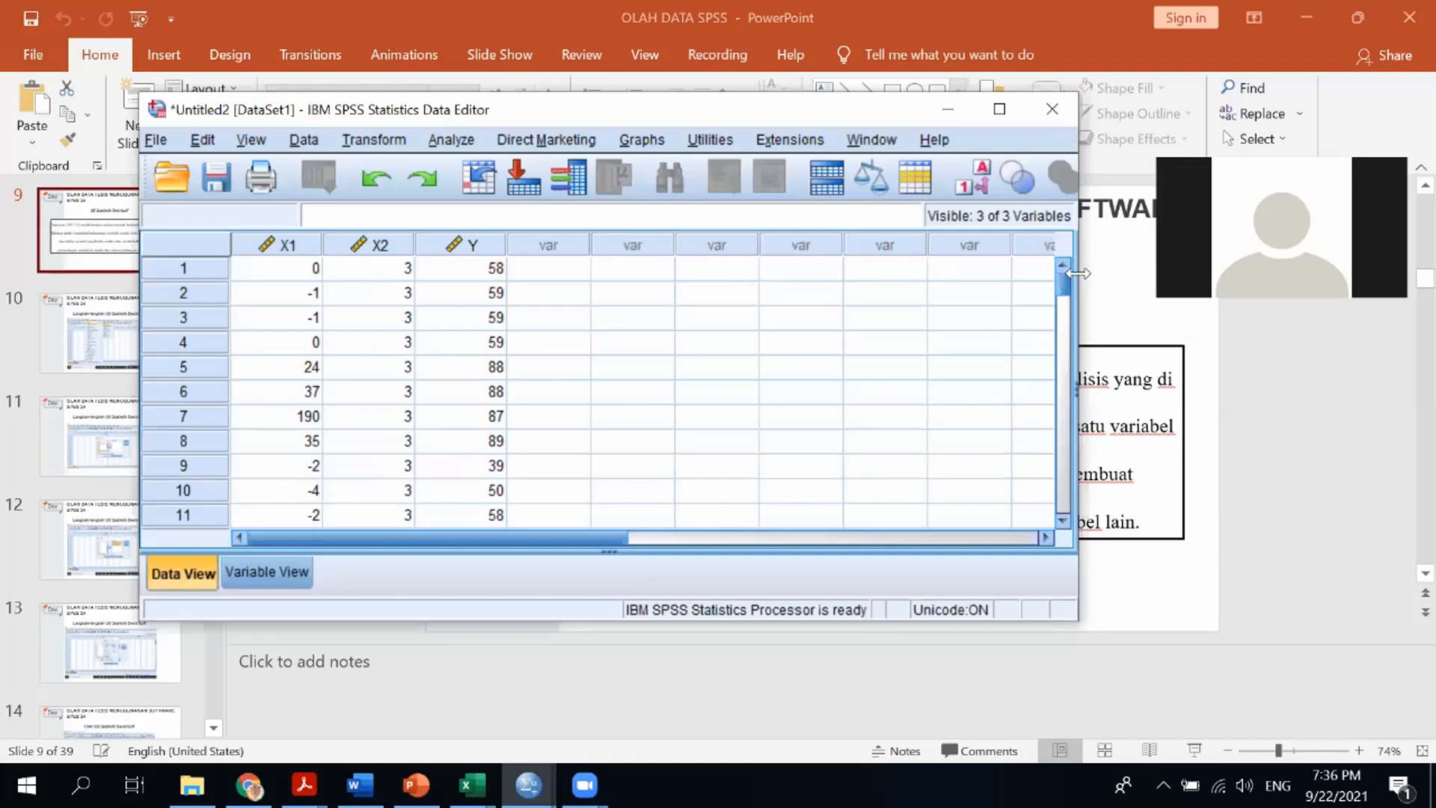
pyautogui.moveTo(1077, 273); pyautogui.dragTo(1419, 266)
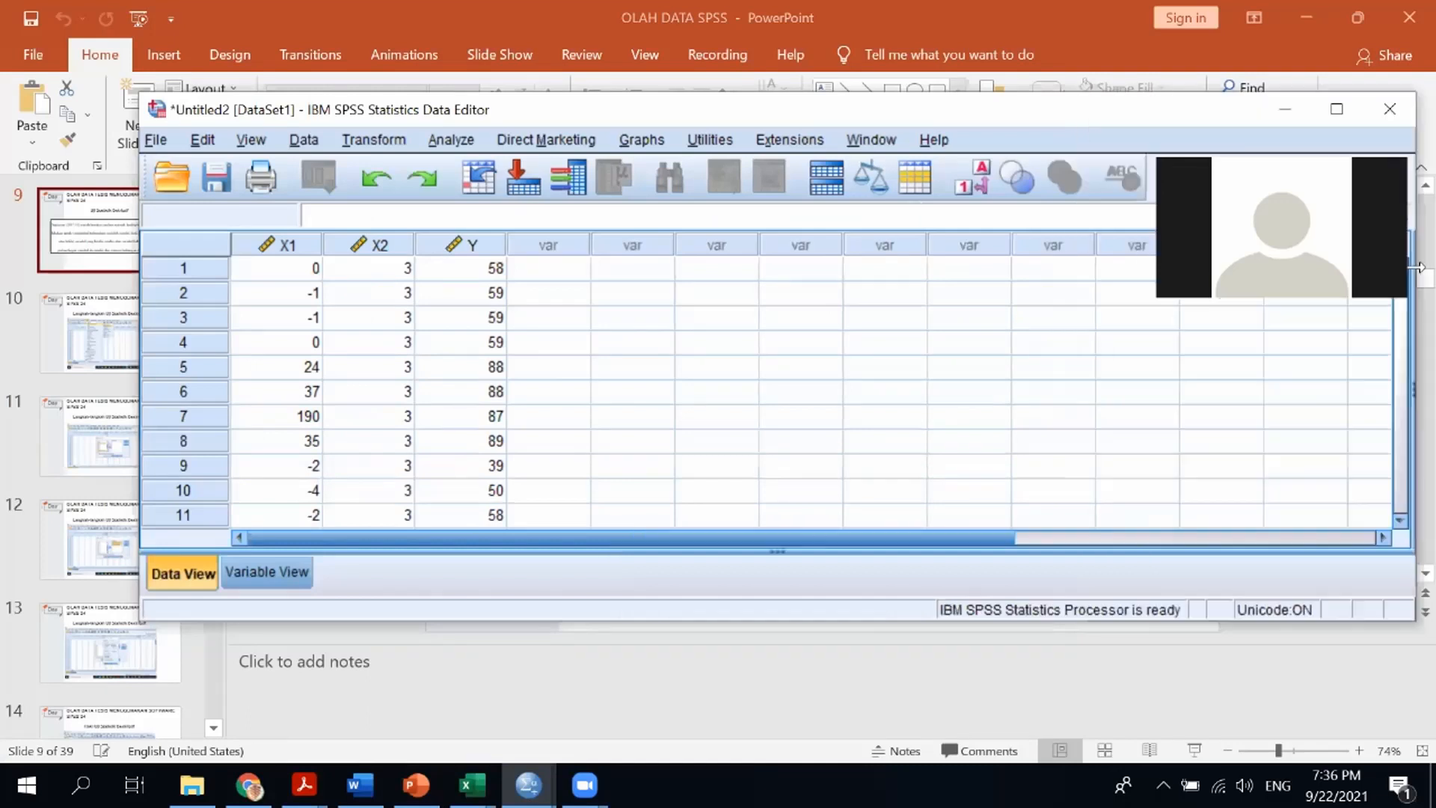
pyautogui.doubleClick(639, 110)
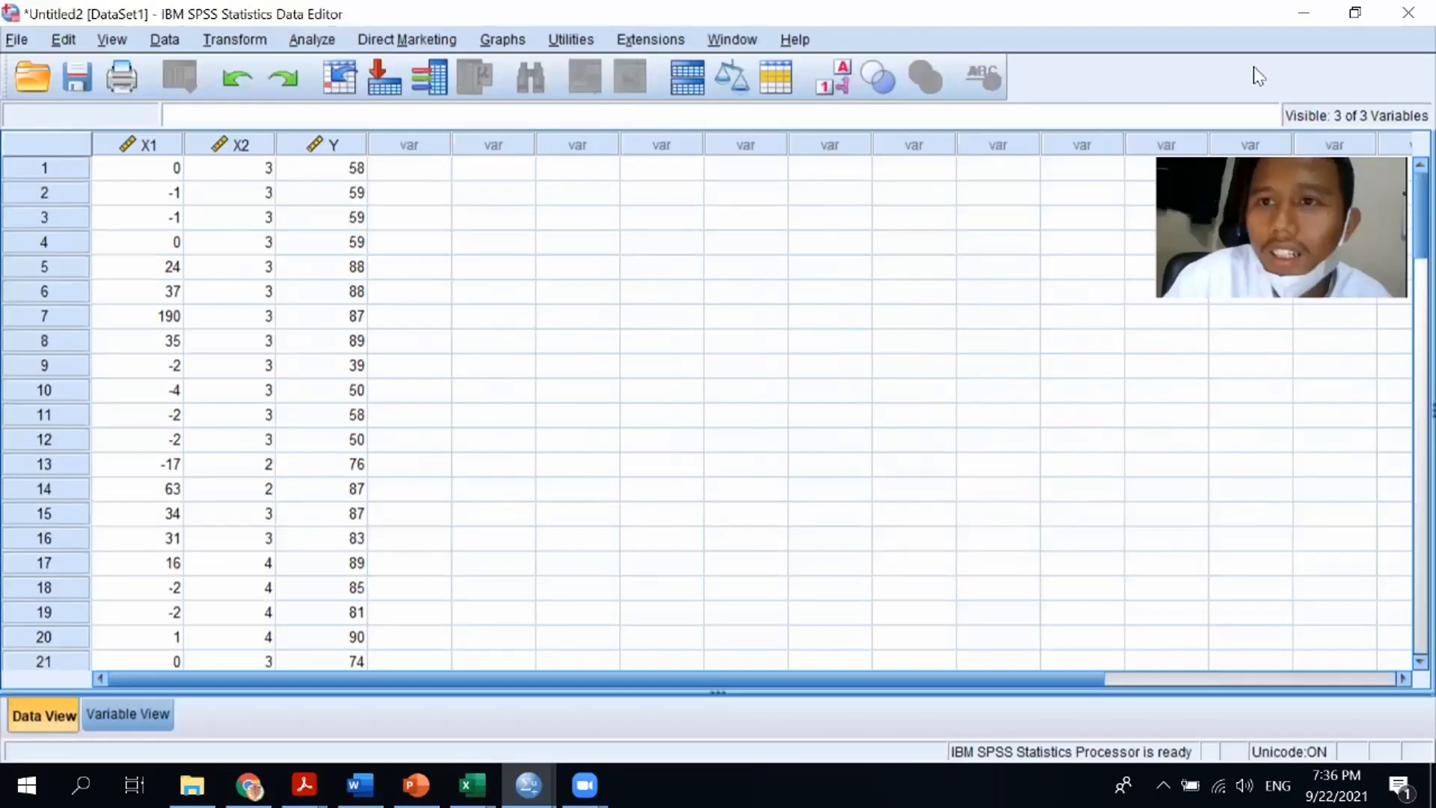
pyautogui.doubleClick(1262, 23)
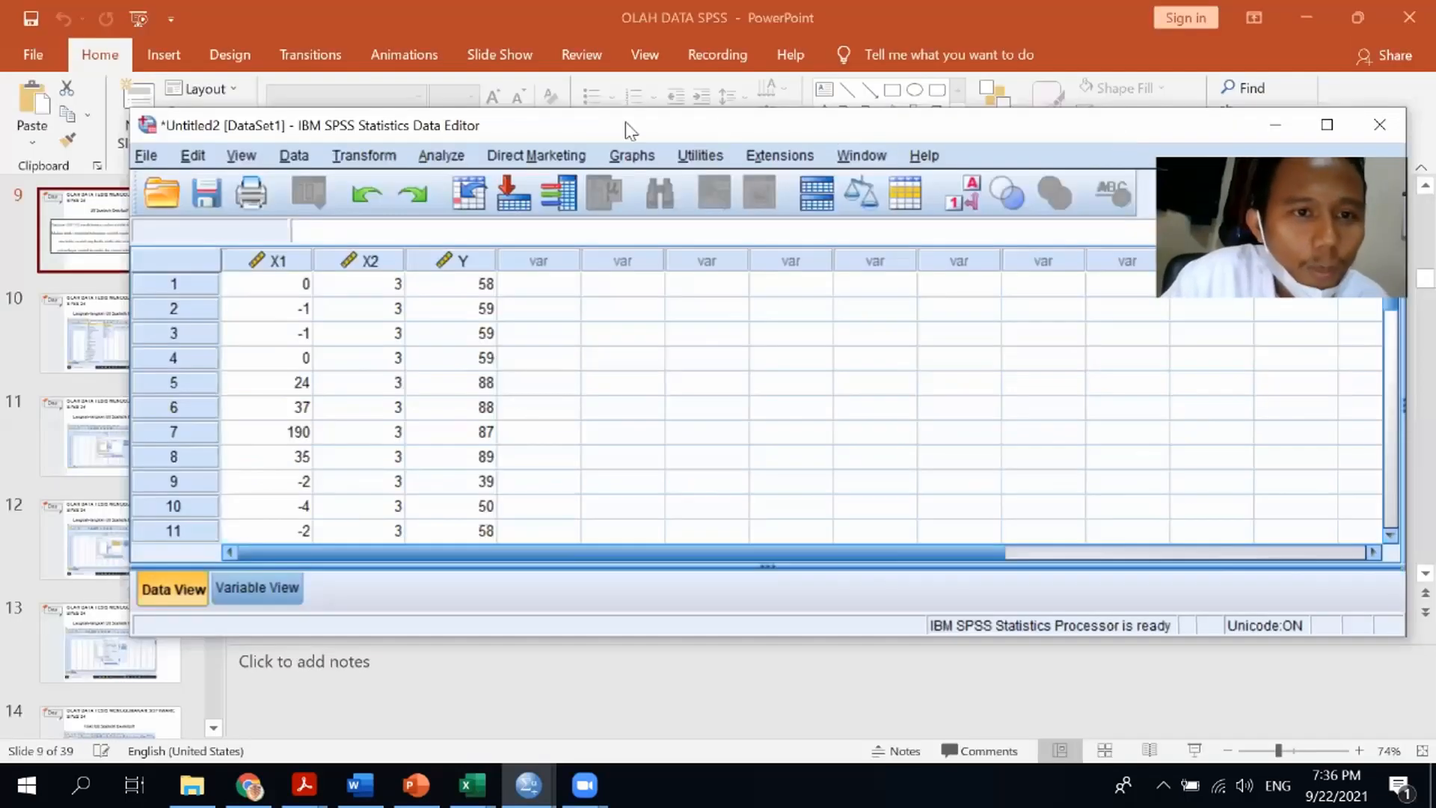
# Open the Descriptives dialog under Descriptive Statistics
pyautogui.click(447, 155)
pyautogui.moveTo(481, 196)
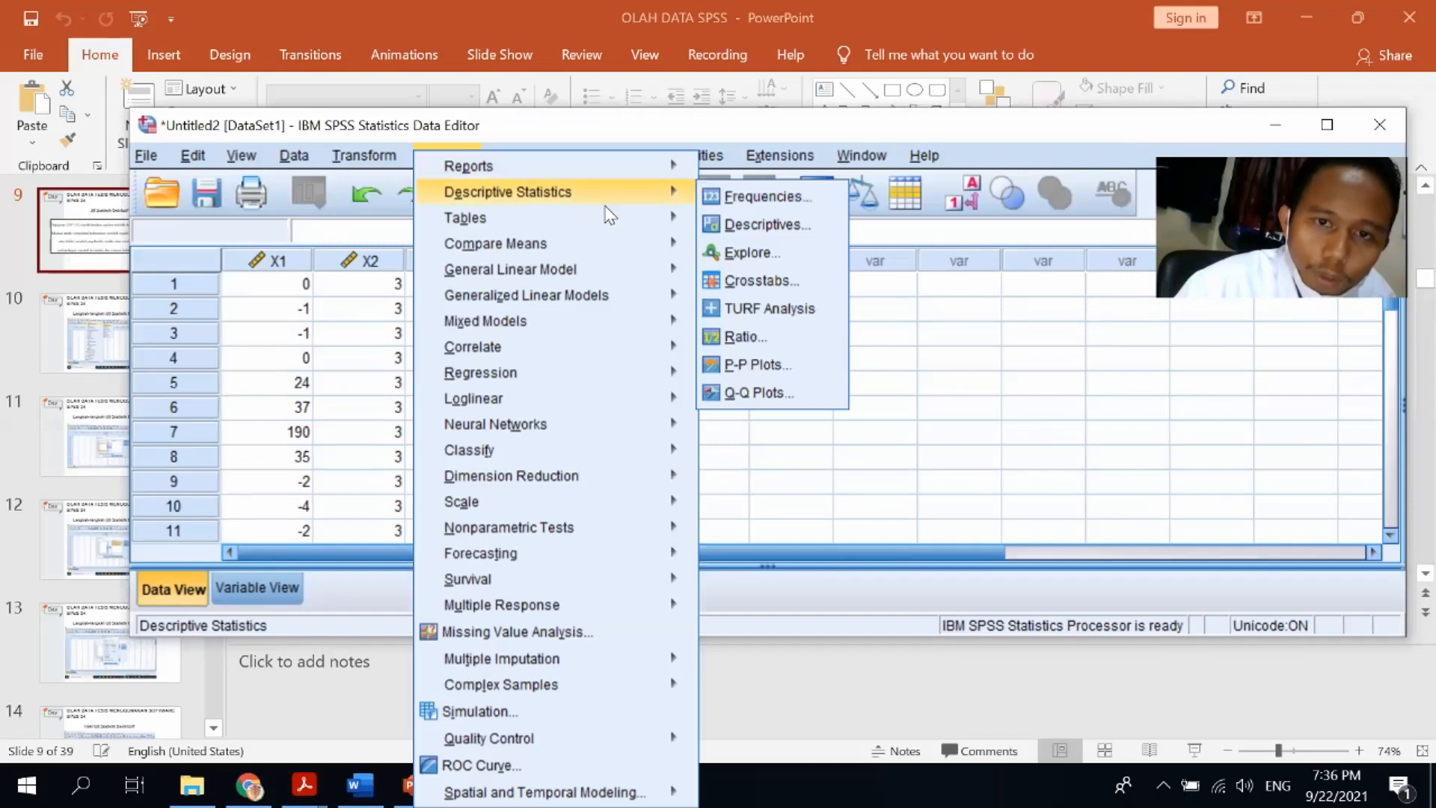
pyautogui.click(734, 226)
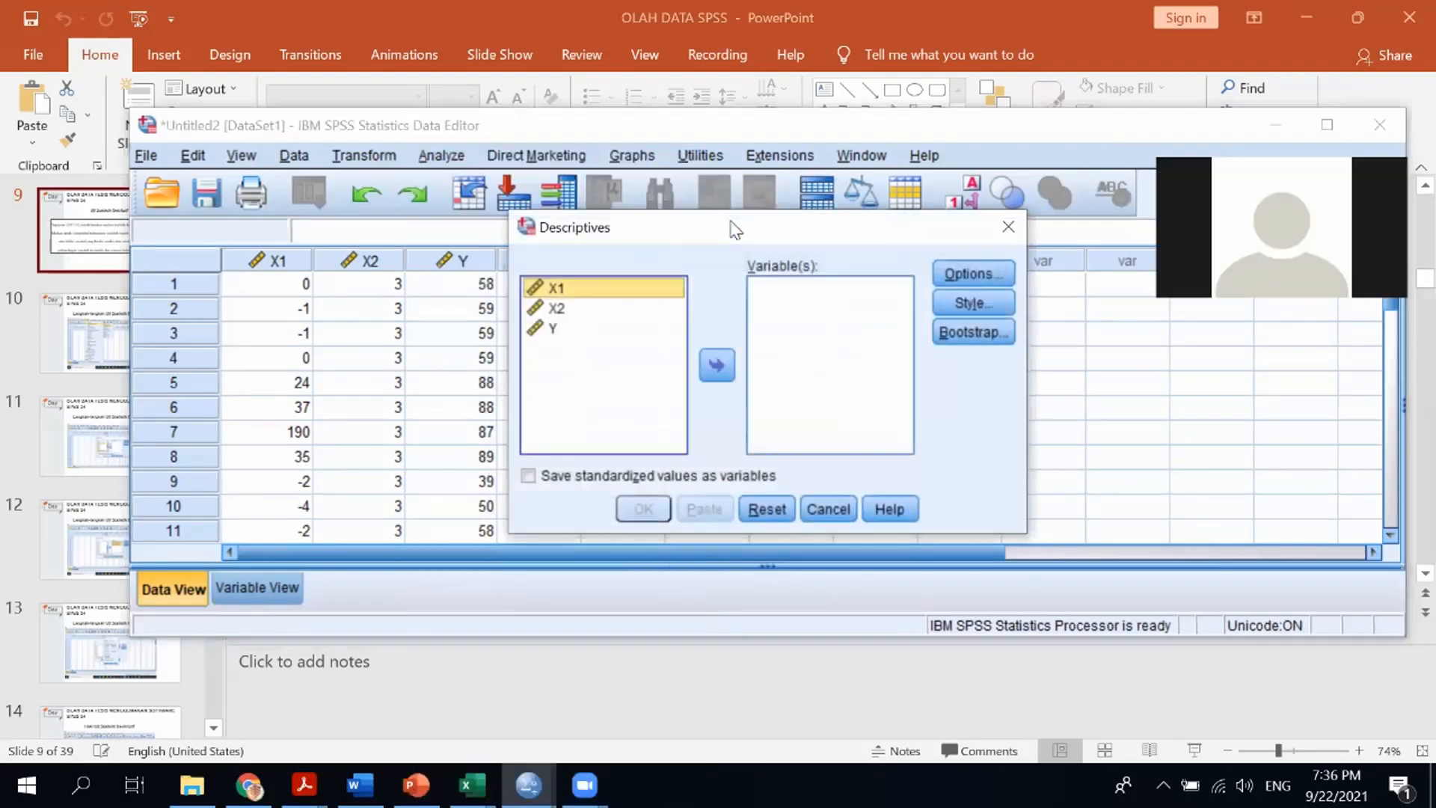
# Add X1, X2 and Y to the Descriptives variable list and also enable Sum among the statistics options
pyautogui.keyDown('shift'); pyautogui.click(648, 328); pyautogui.keyUp('shift')
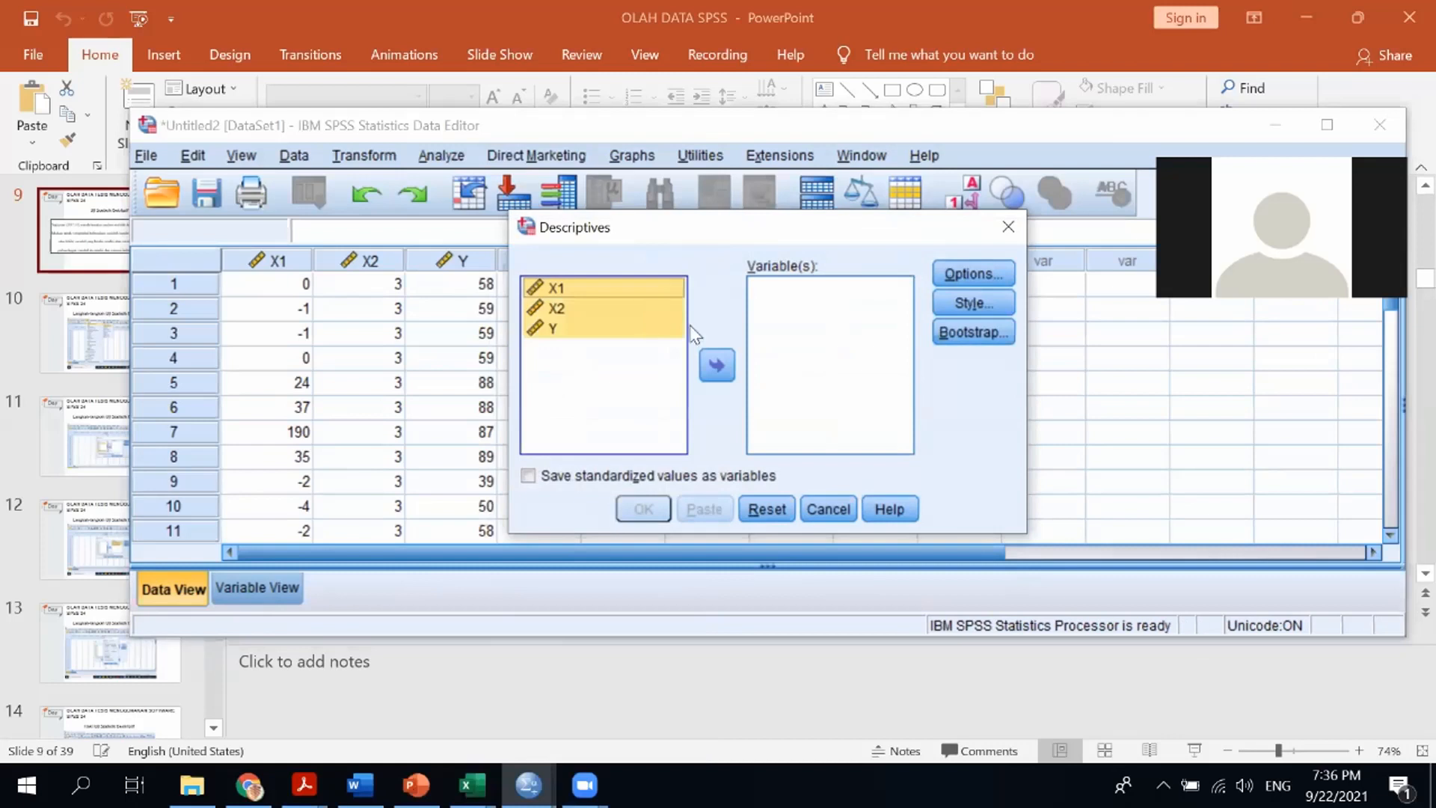
pyautogui.click(720, 362)
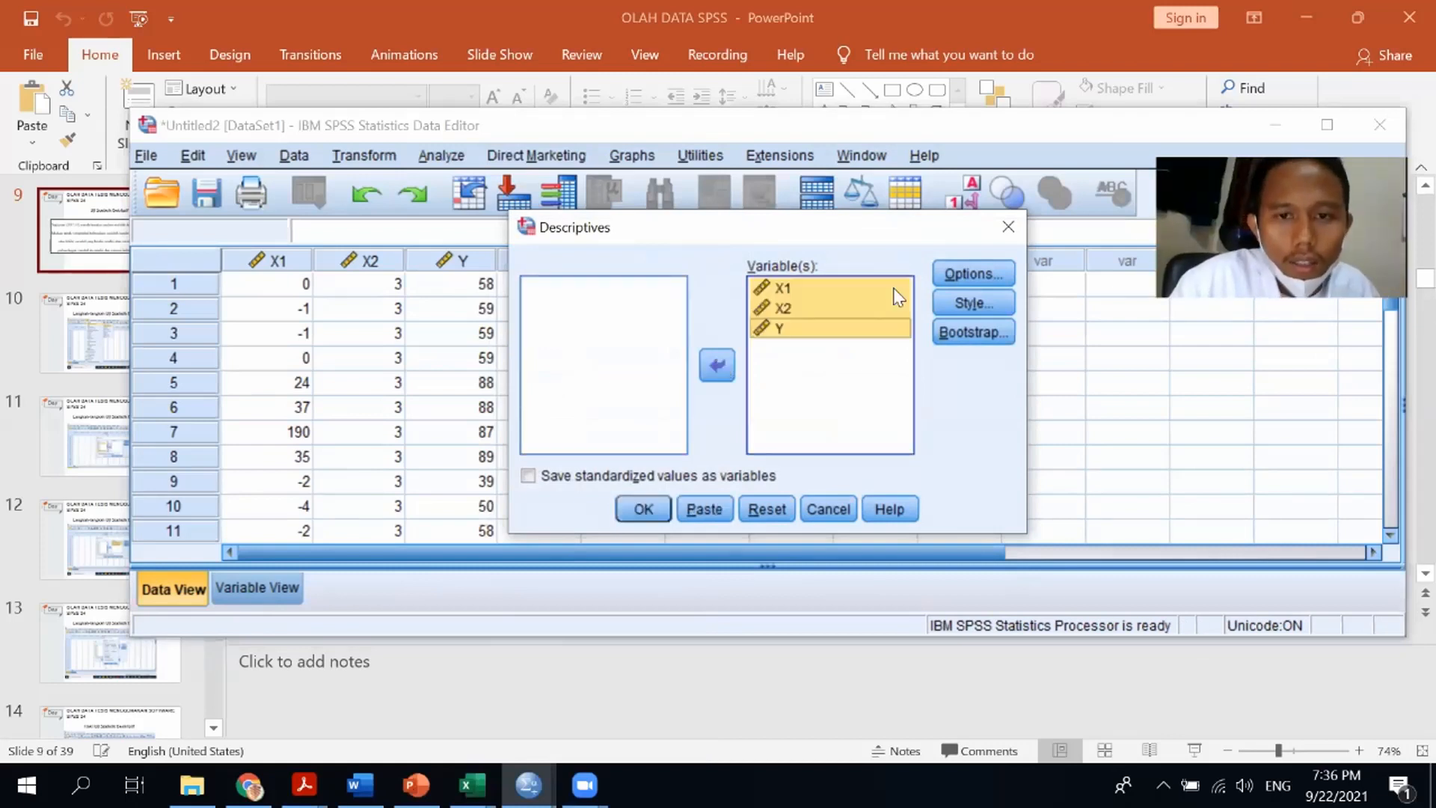
pyautogui.click(958, 275)
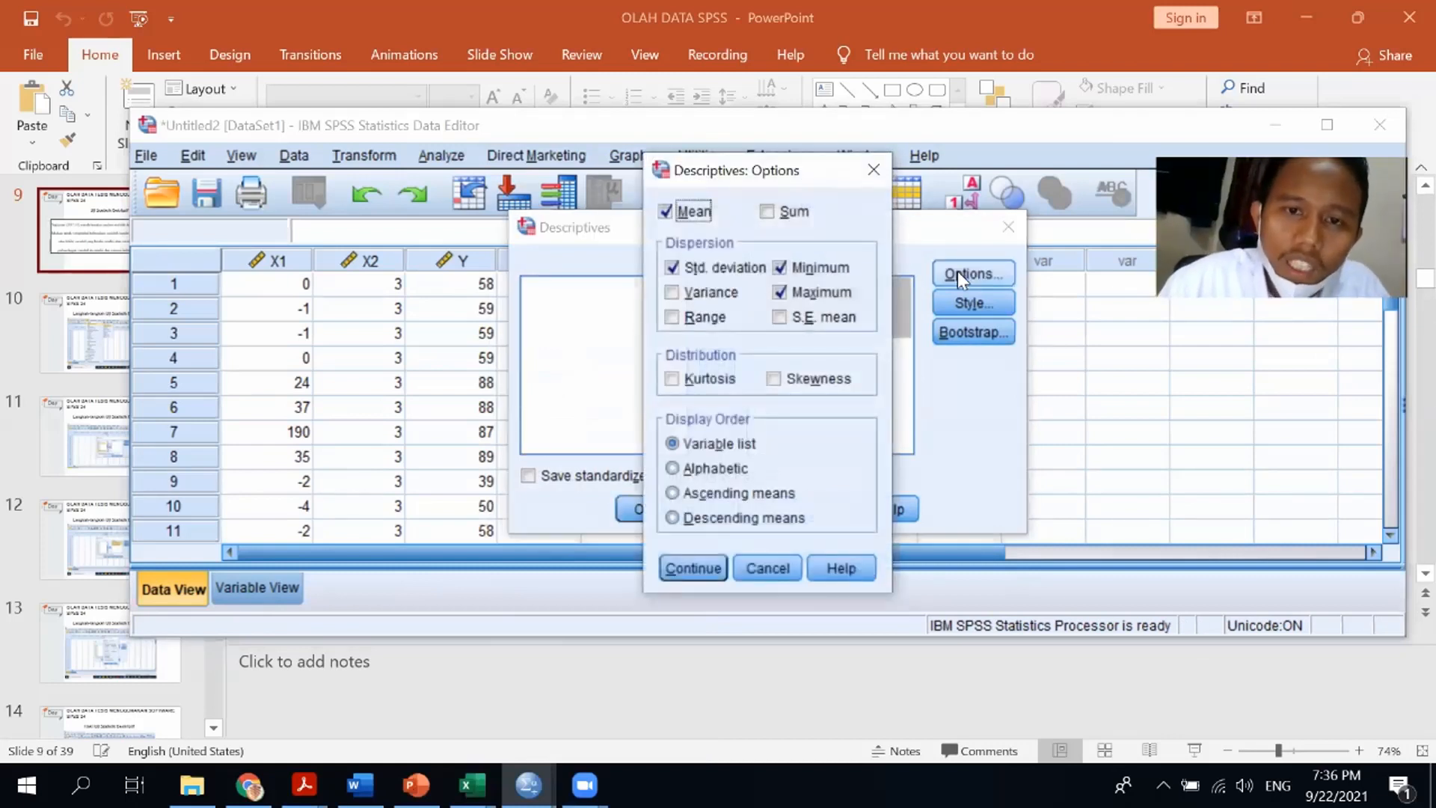
pyautogui.click(774, 212)
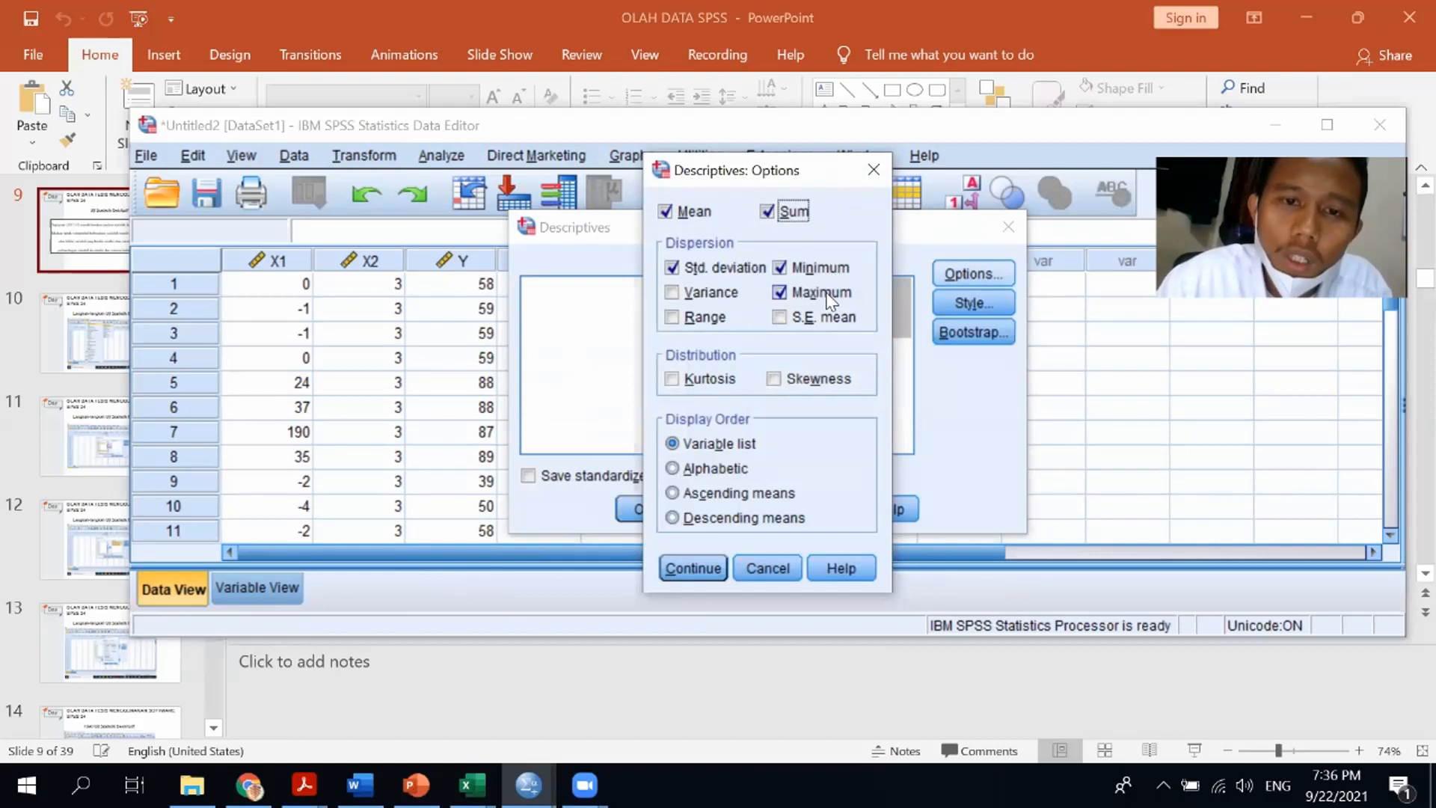
pyautogui.click(680, 563)
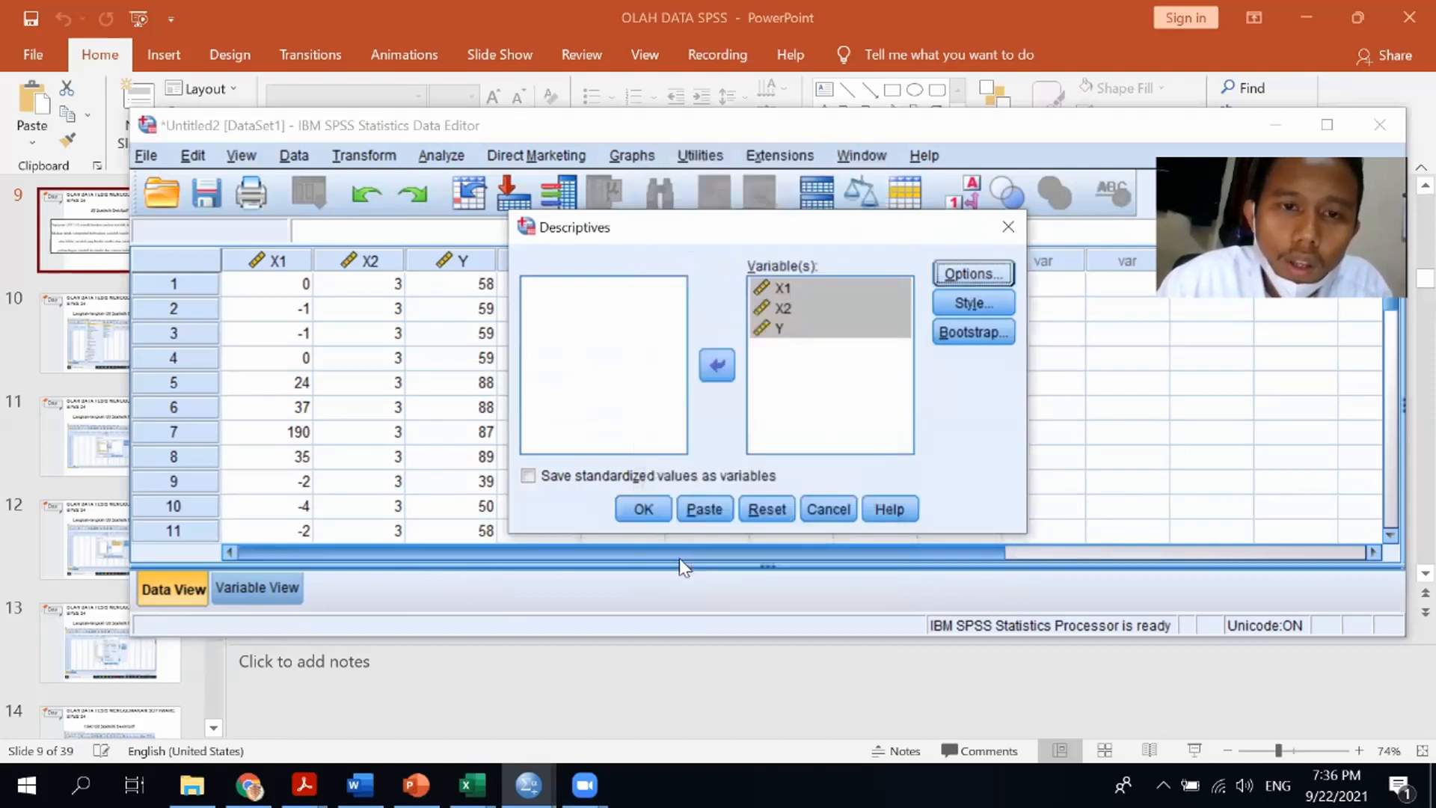
# Run the Descriptives procedure and select the resulting Descriptive Statistics table in the output viewer
pyautogui.click(643, 510)
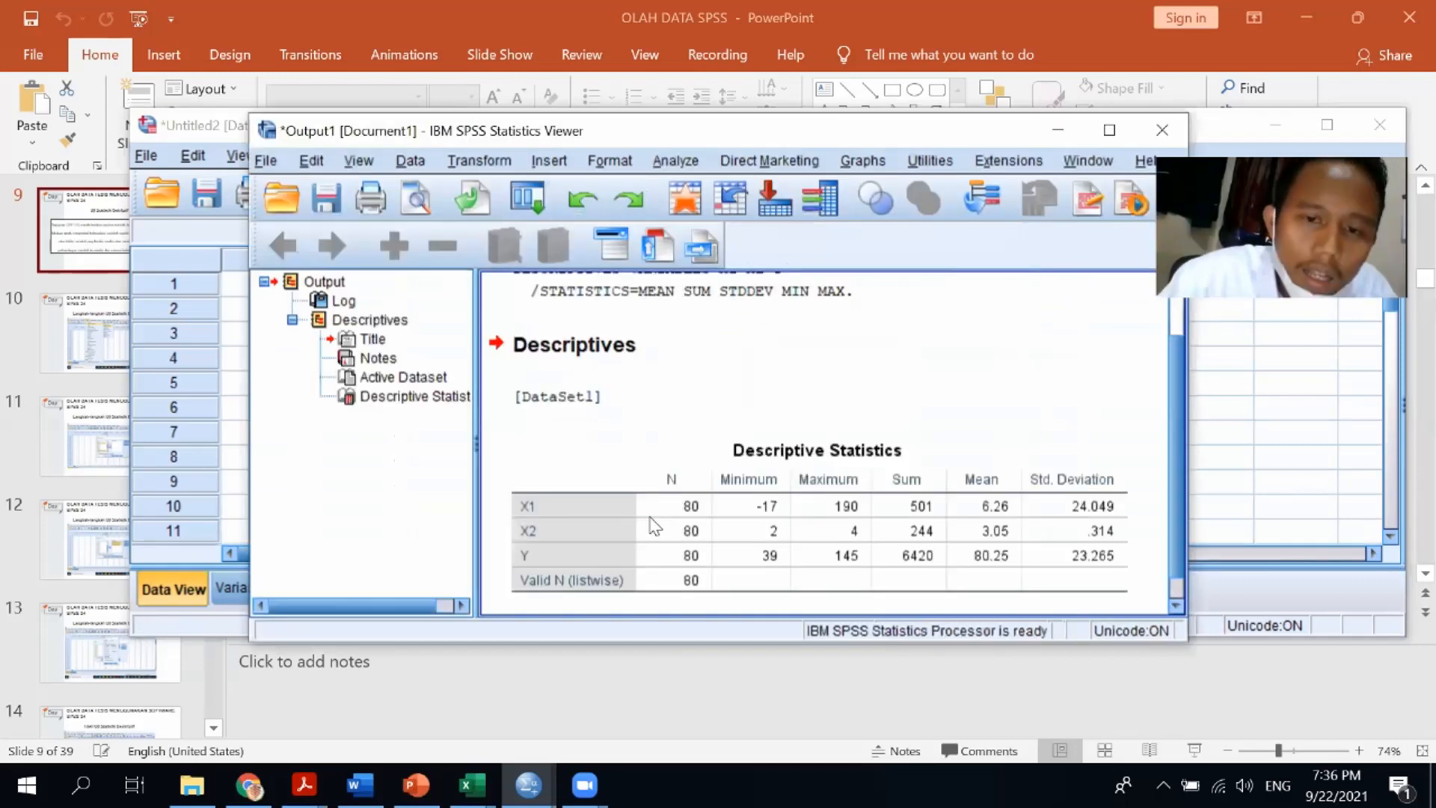
pyautogui.click(651, 523)
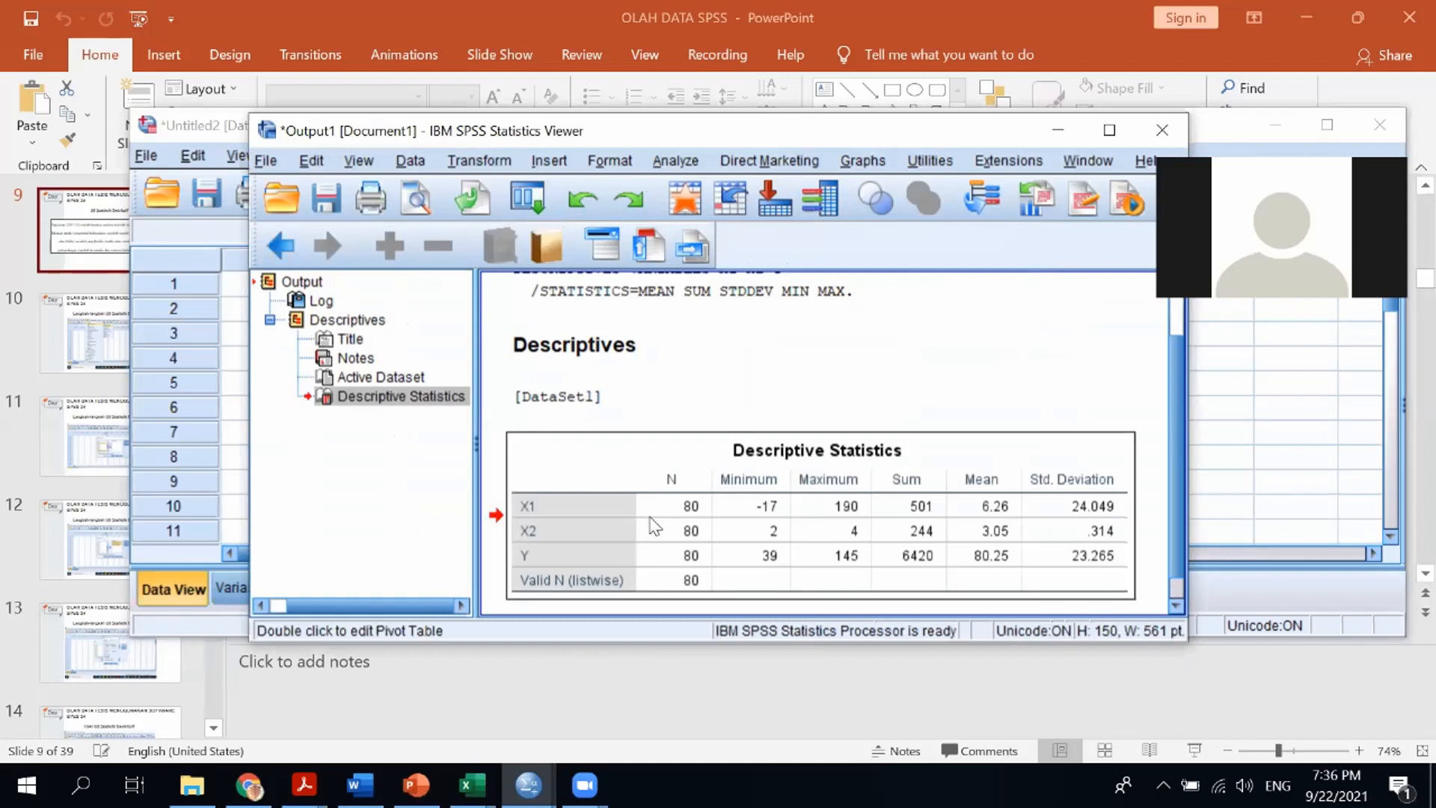
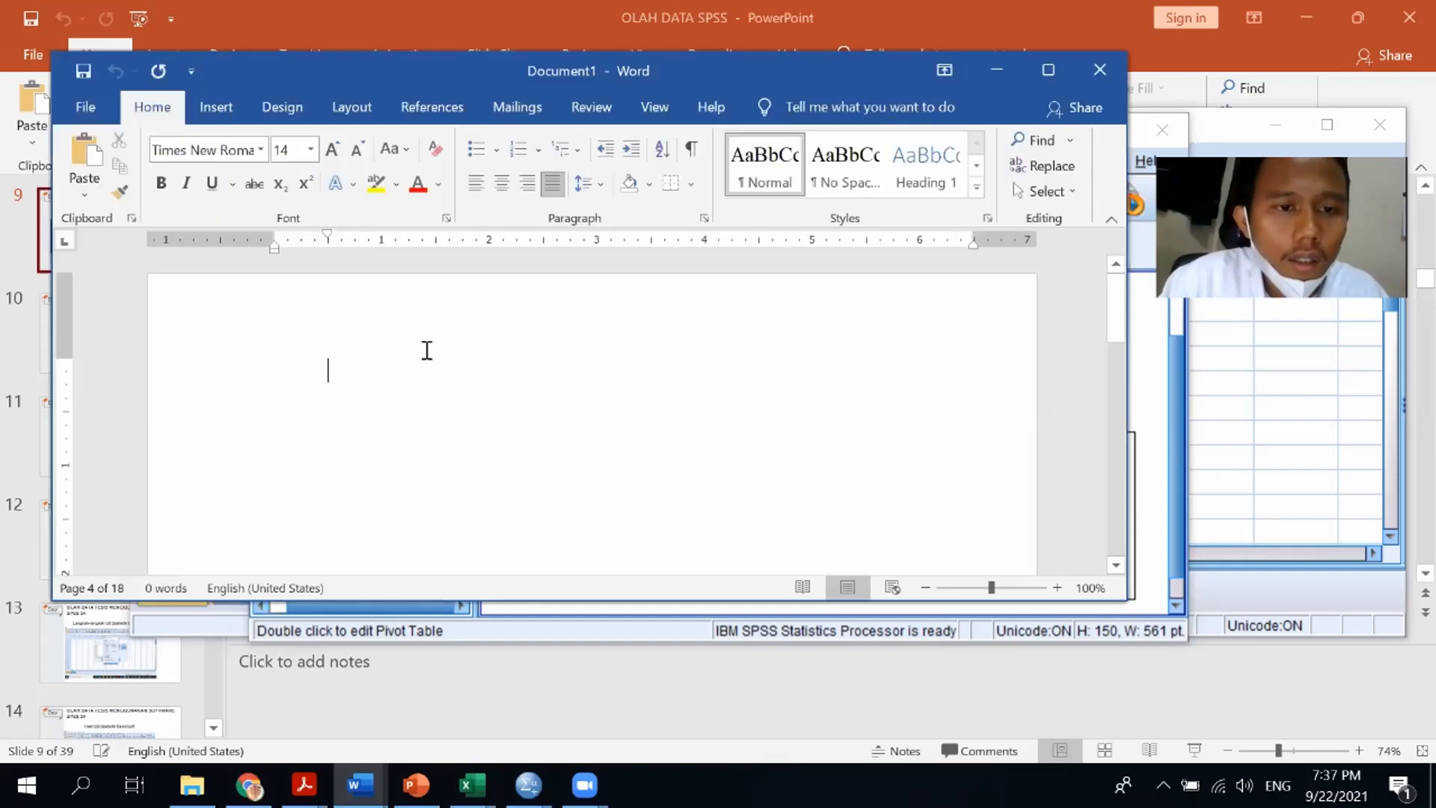
# Copy the Descriptive Statistics table from the SPSS output viewer
pyautogui.click(1144, 516)
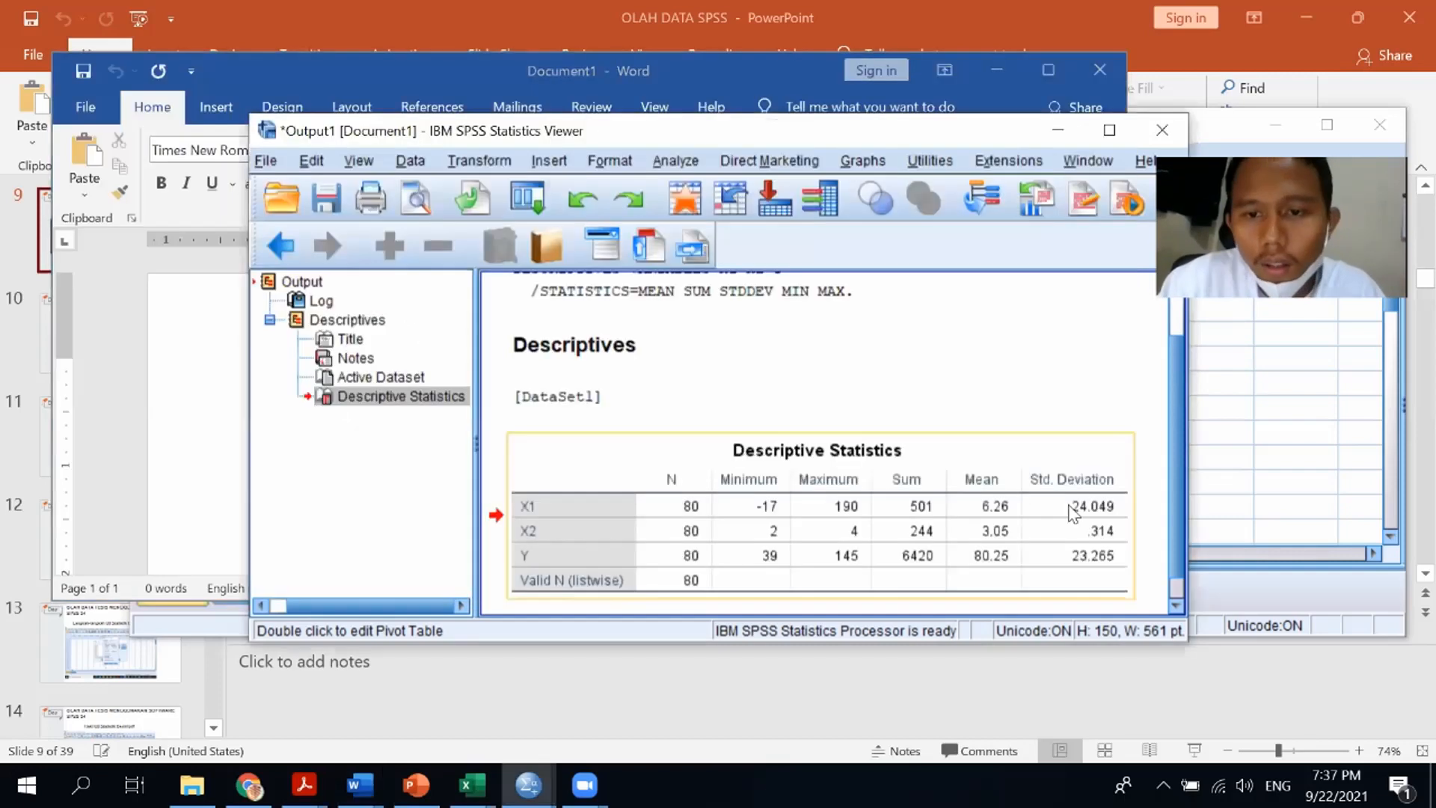
pyautogui.rightClick(1020, 501)
pyautogui.click(1054, 547)
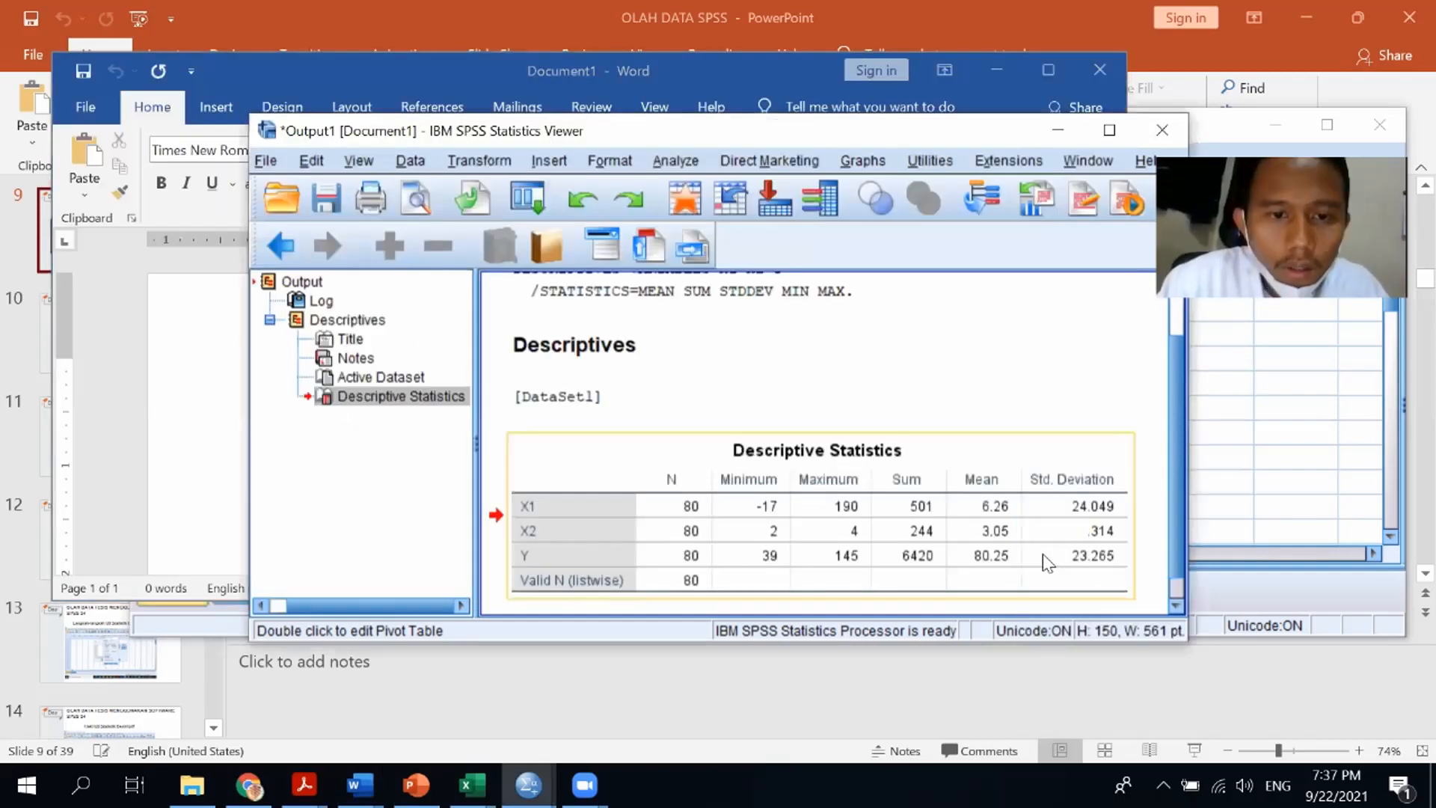
# Switch to the blank Word document and paste the Descriptive Statistics table into it
pyautogui.hotkey('alt', 'Tab')
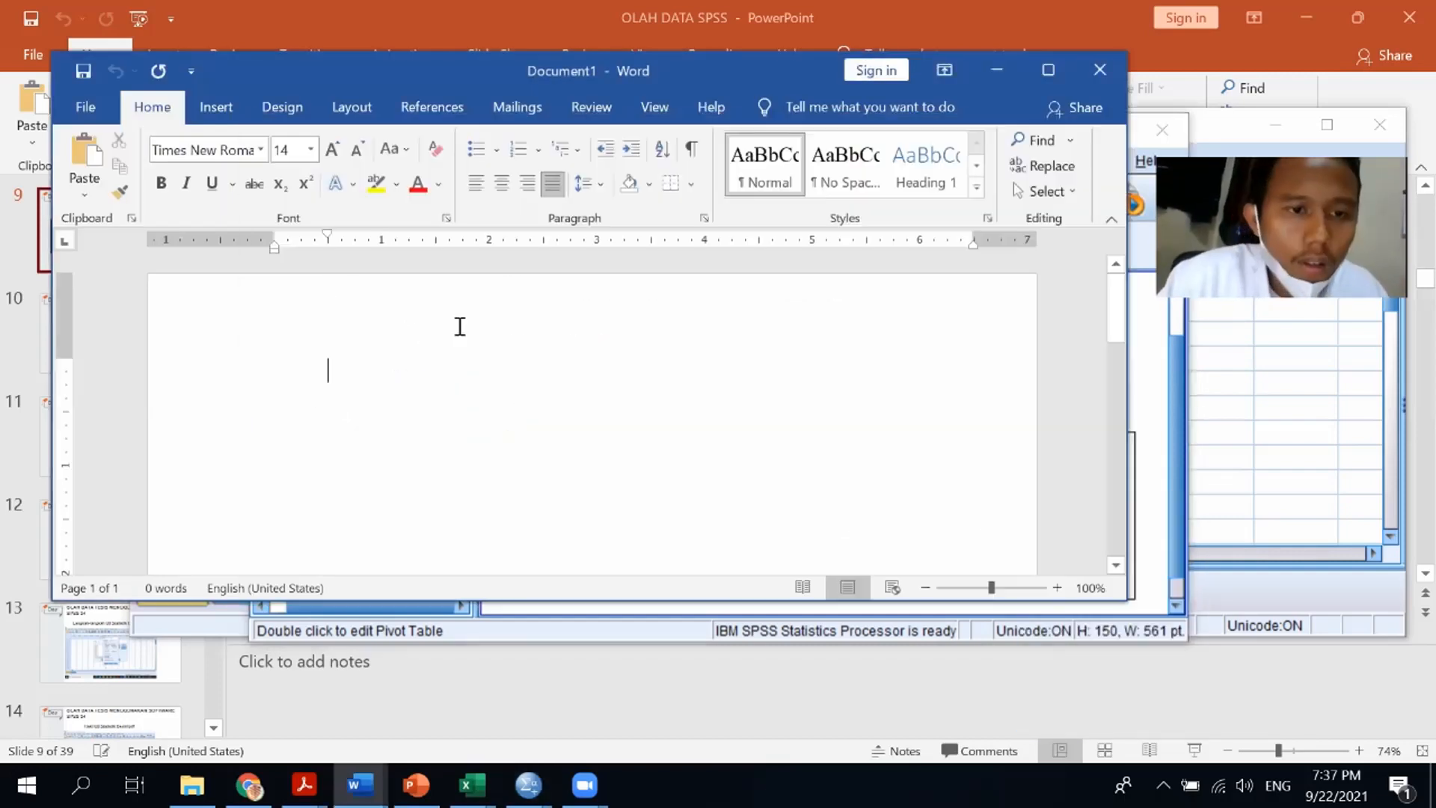
pyautogui.rightClick(397, 395)
pyautogui.click(507, 495)
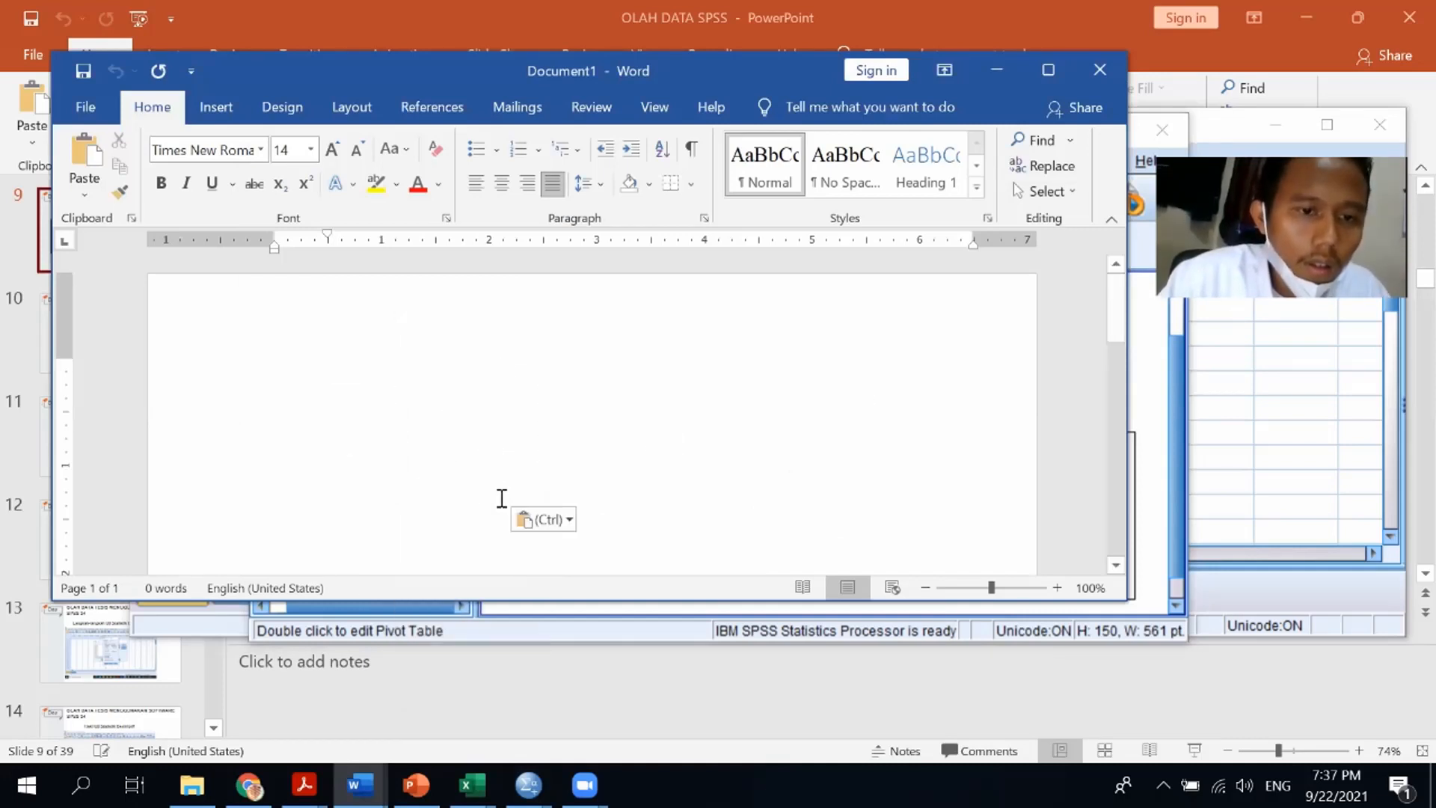
pyautogui.hotkey('ctrl', 'z')
pyautogui.hotkey('ctrl', 'v')
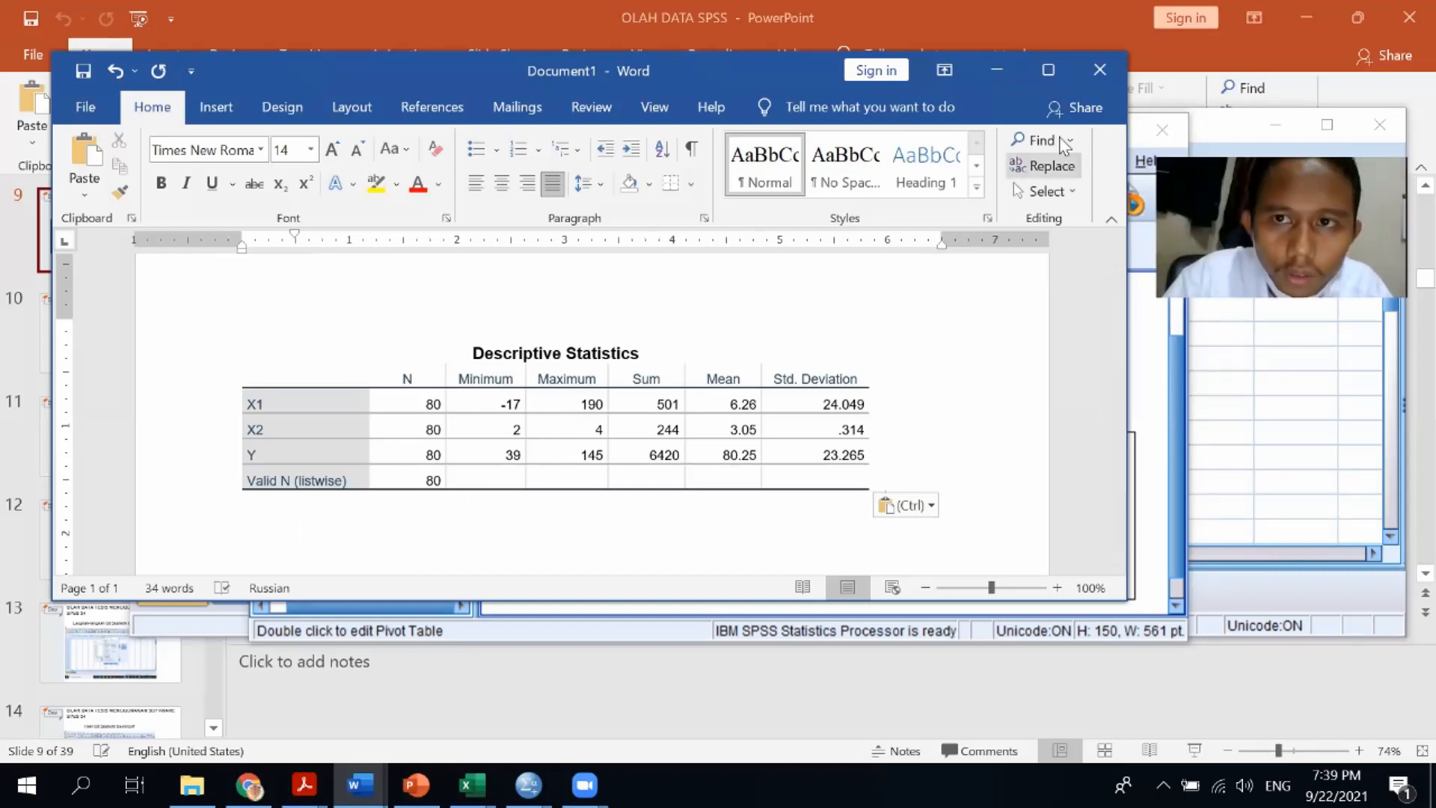
# Close the Word document without saving it
pyautogui.click(1099, 70)
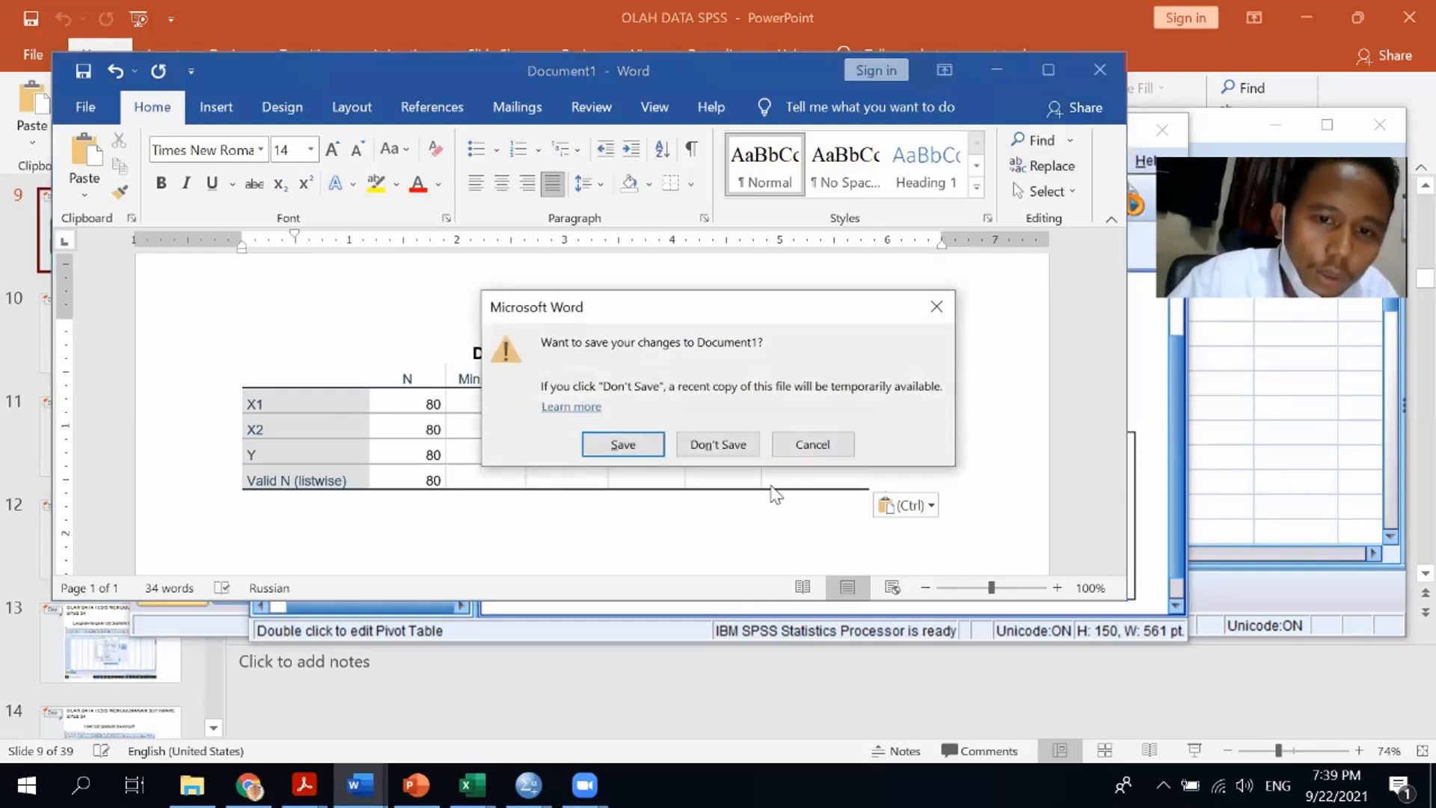
pyautogui.click(718, 447)
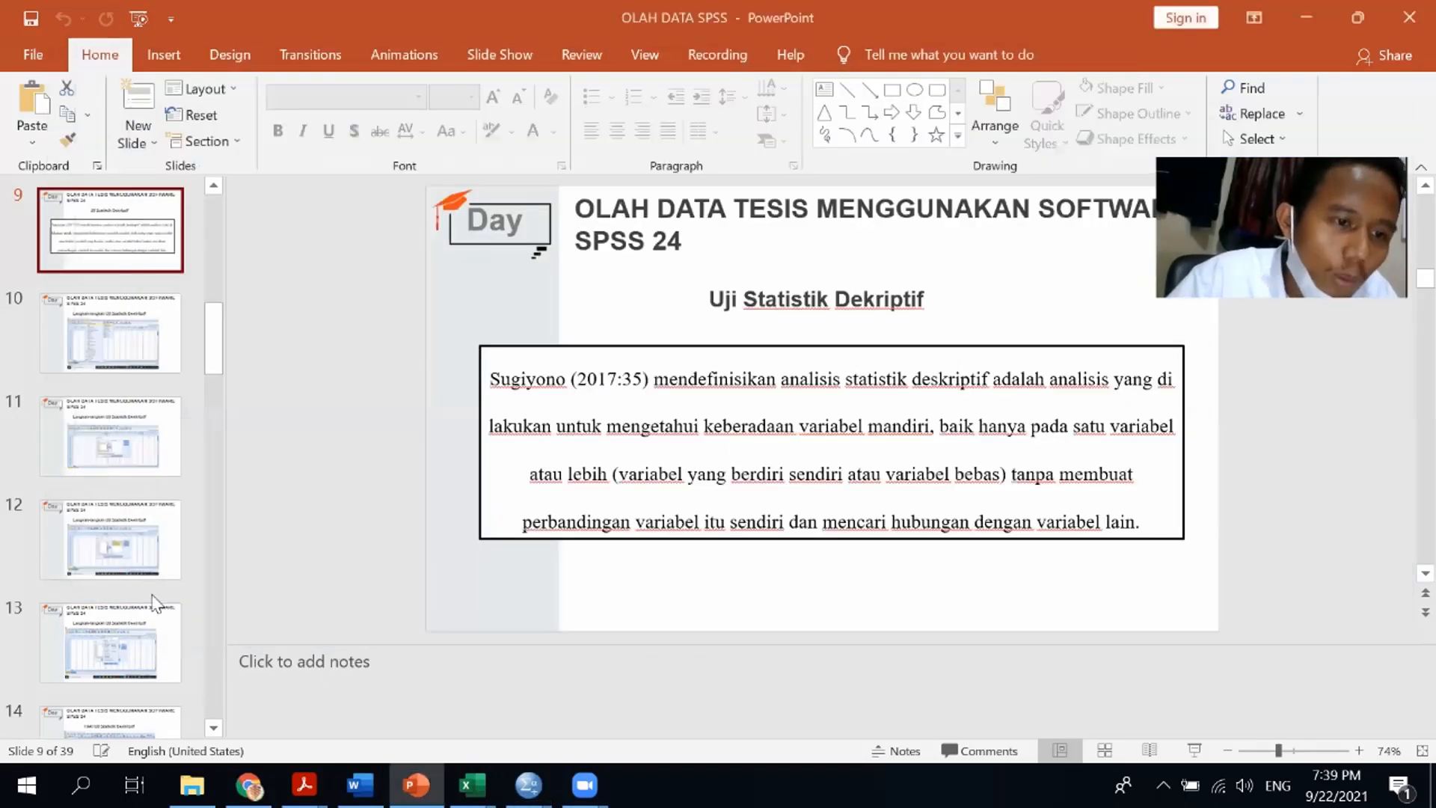
# Browse through the presentation slides to the classical assumption and hypothesis test steps
pyautogui.click(122, 575)
pyautogui.press('Down')
pyautogui.press('Down')
pyautogui.press('Down')
pyautogui.press('Down')
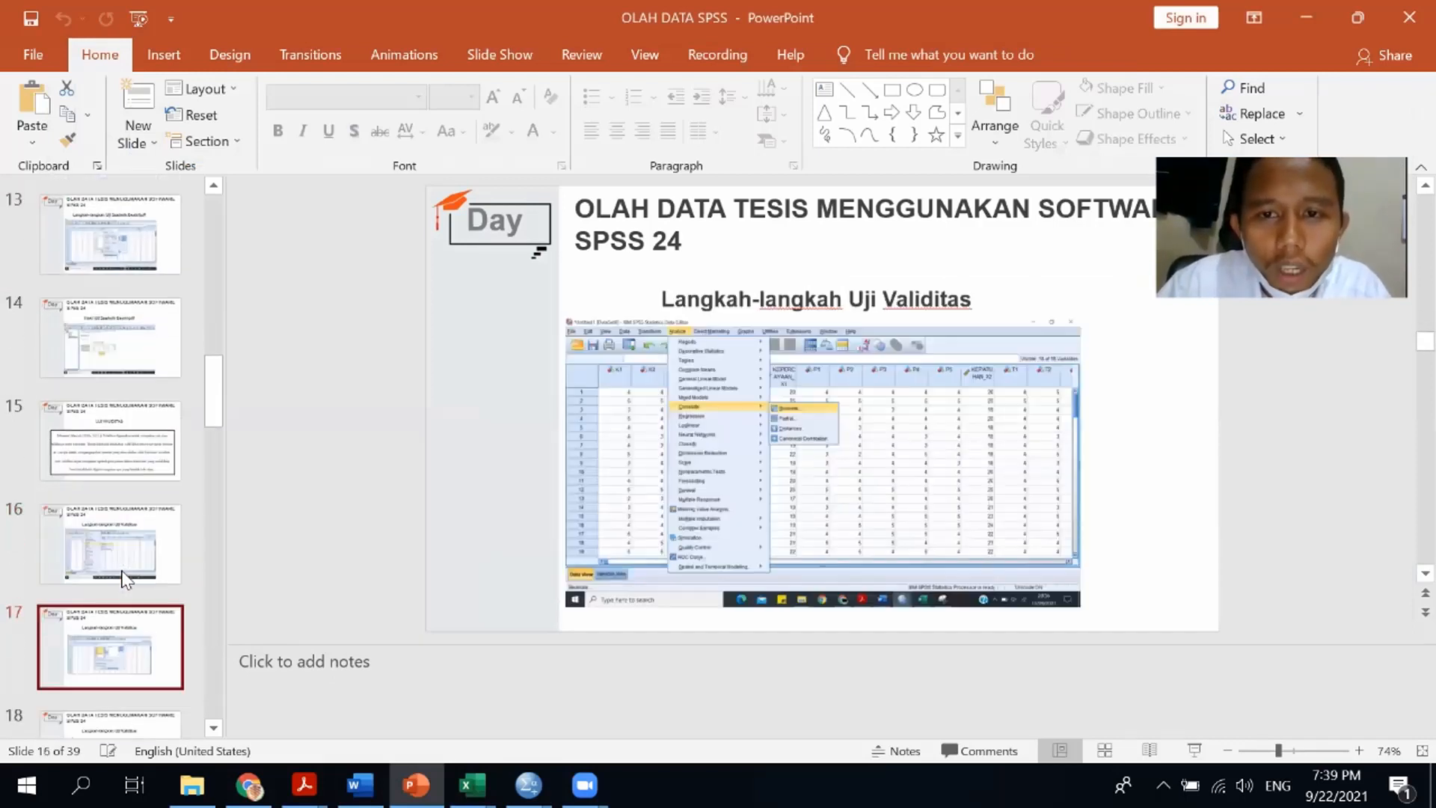
pyautogui.press('Down')
pyautogui.press('Down')
pyautogui.press('Down')
pyautogui.press('Down')
pyautogui.press('Down')
pyautogui.press('Down')
pyautogui.press('Down')
pyautogui.press('Down')
pyautogui.press('Down')
pyautogui.press('Up')
pyautogui.press('Up')
pyautogui.press('Up')
pyautogui.press('Up')
pyautogui.press('Up')
pyautogui.press('Up')
pyautogui.press('Up')
pyautogui.press('Up')
pyautogui.press('Up')
pyautogui.press('Up')
pyautogui.press('Up')
pyautogui.press('Up')
pyautogui.press('Up')
pyautogui.press('Up')
pyautogui.press('Up')
pyautogui.press('Up')
pyautogui.press('Up')
pyautogui.press('Up')
pyautogui.press('Up')
pyautogui.press('Up')
pyautogui.press('Down')
pyautogui.press('Down')
pyautogui.press('Down')
pyautogui.press('Down')
pyautogui.press('Down')
pyautogui.press('Down')
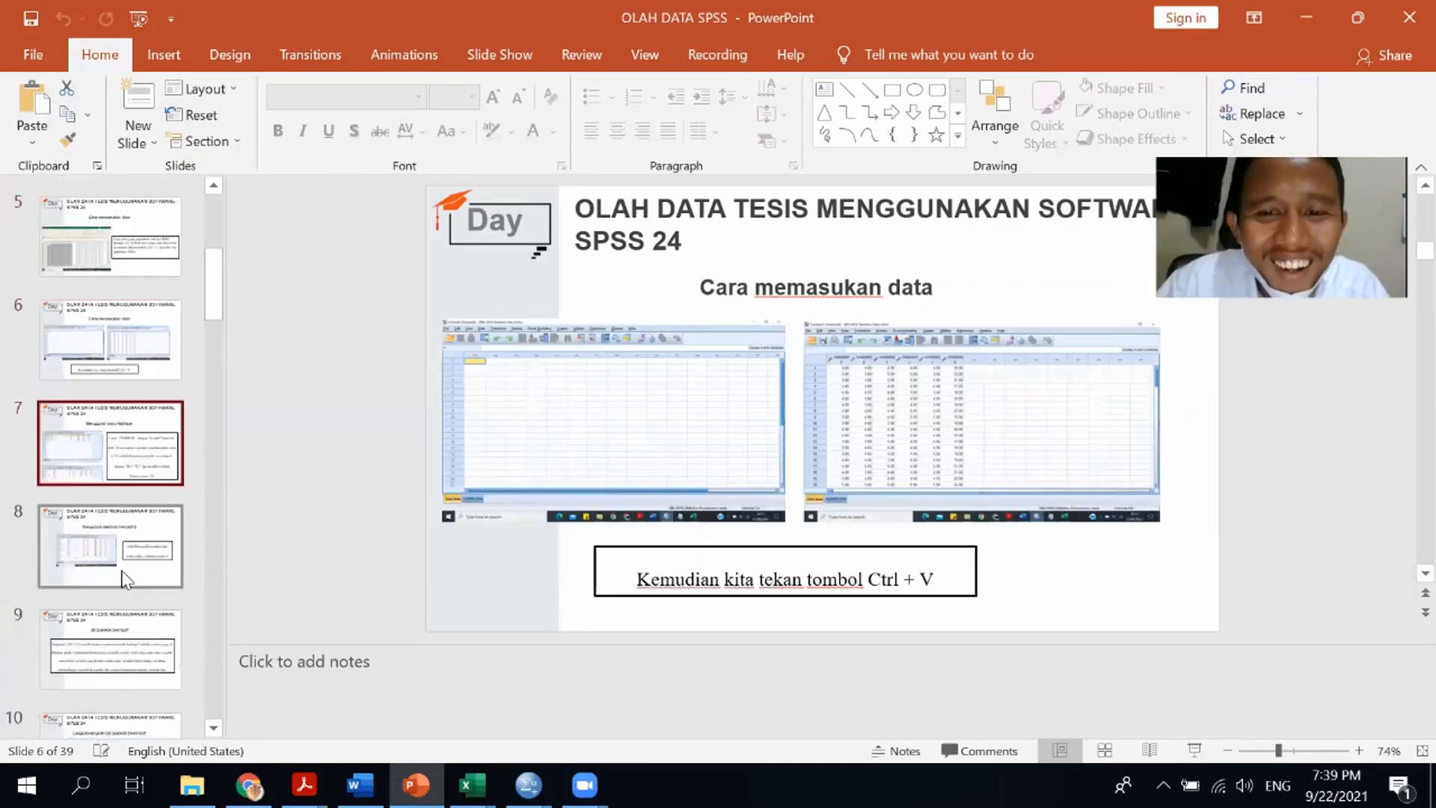
pyautogui.press('Down')
pyautogui.press('Down')
pyautogui.press('Down')
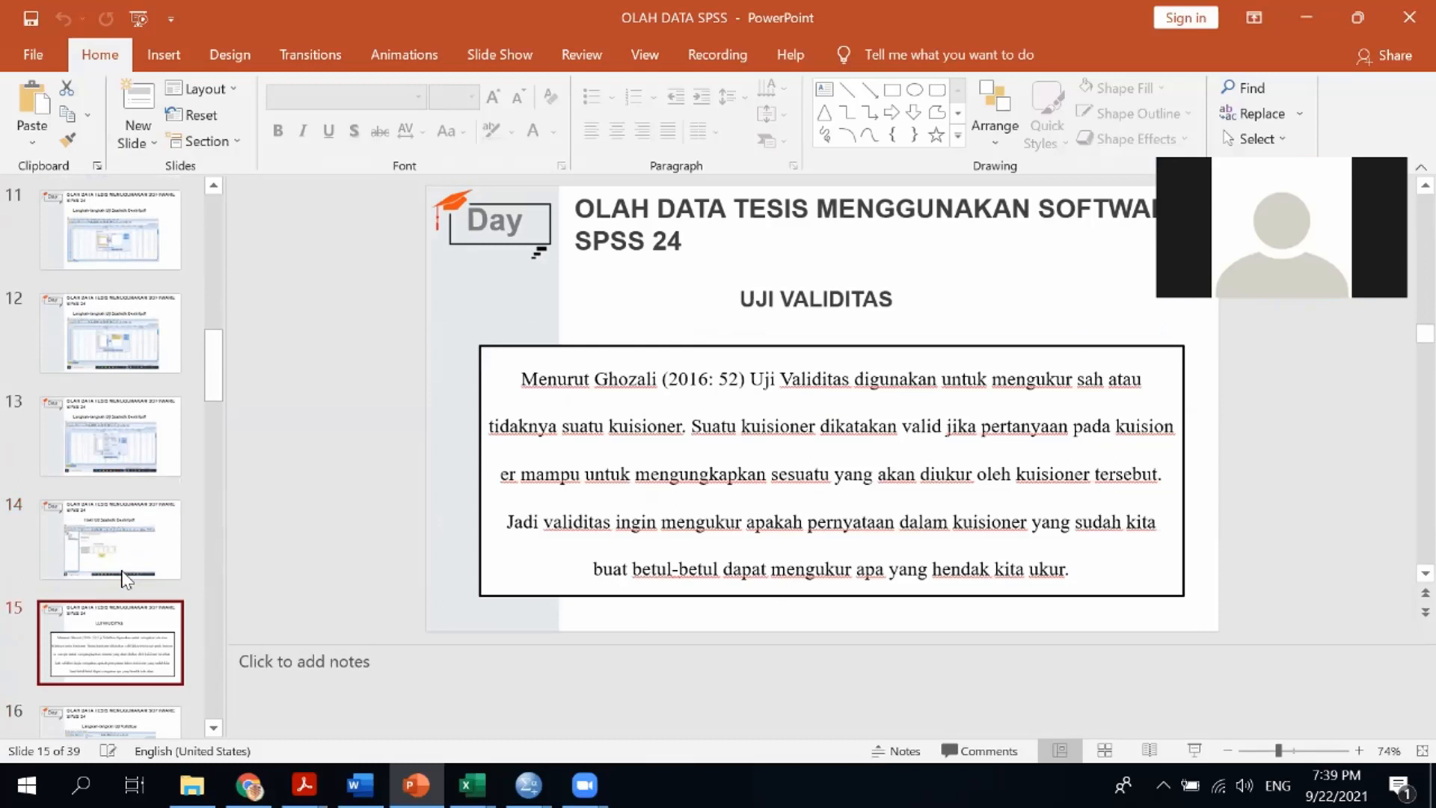
pyautogui.press('Down')
pyautogui.press('Down')
pyautogui.press('Down')
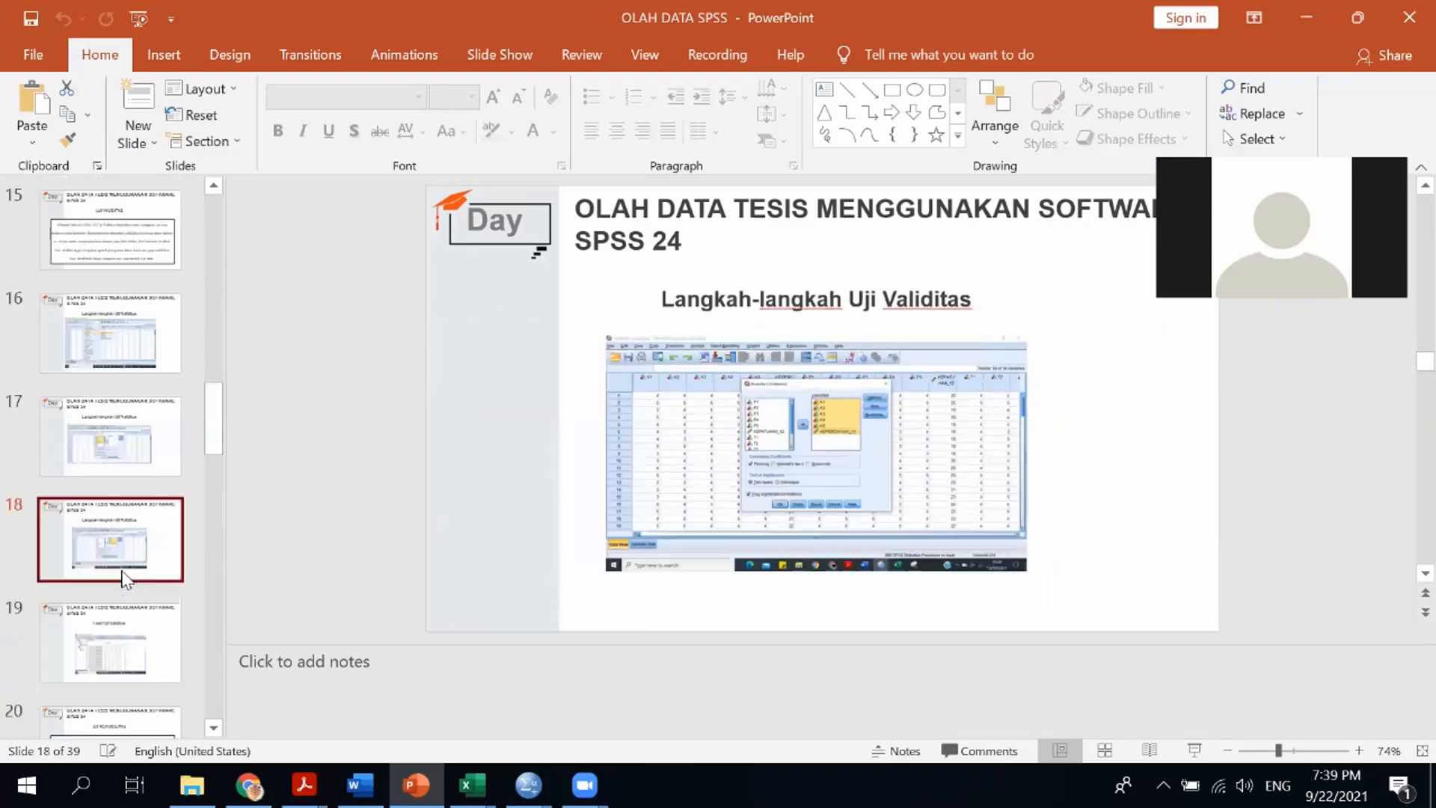
pyautogui.press('Down')
pyautogui.press('Down')
pyautogui.press('Down')
pyautogui.press('Down')
pyautogui.press('Down')
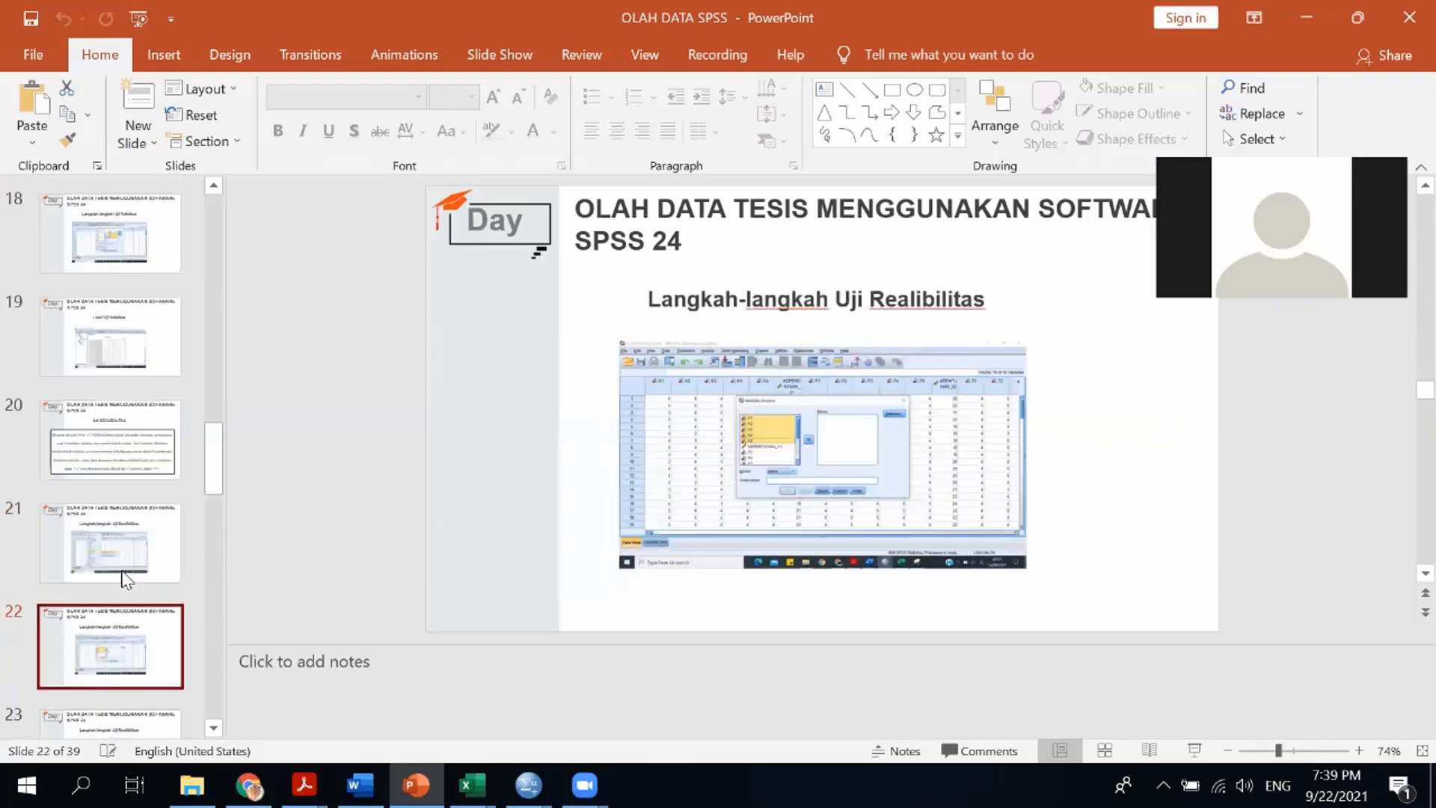
pyautogui.press('Down')
pyautogui.press('Down')
pyautogui.press('Down')
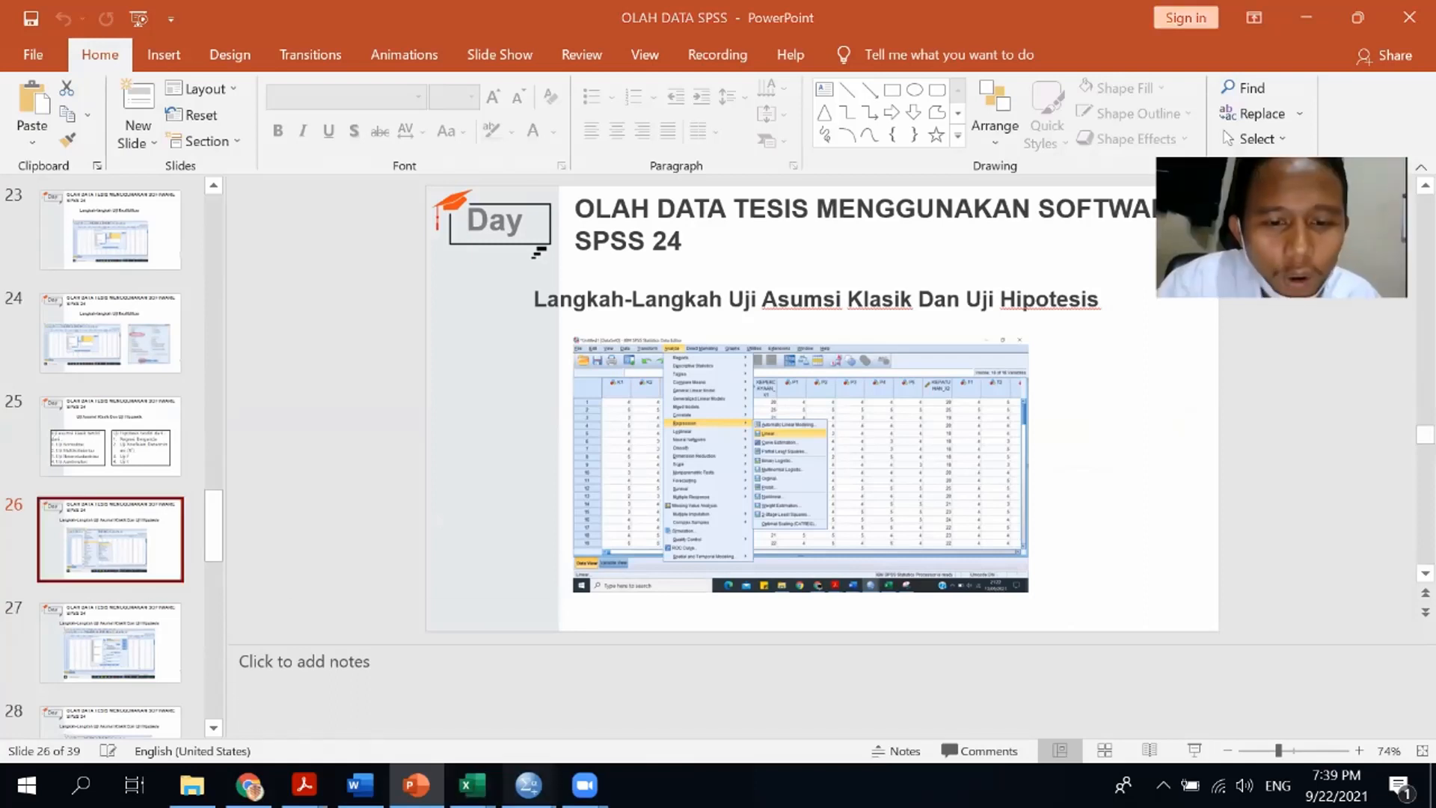
pyautogui.moveTo(528, 784)
pyautogui.click(647, 703)
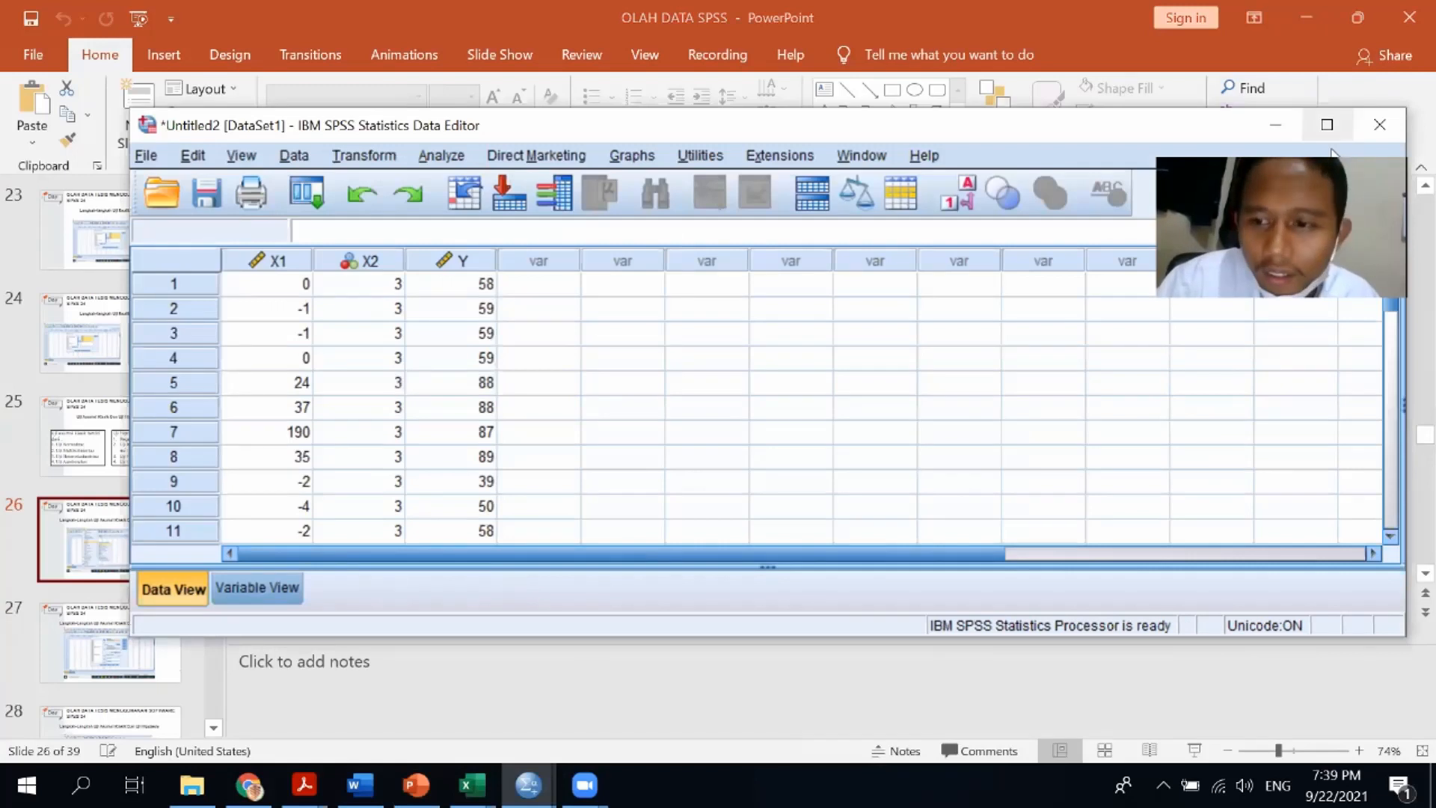
pyautogui.doubleClick(1289, 637)
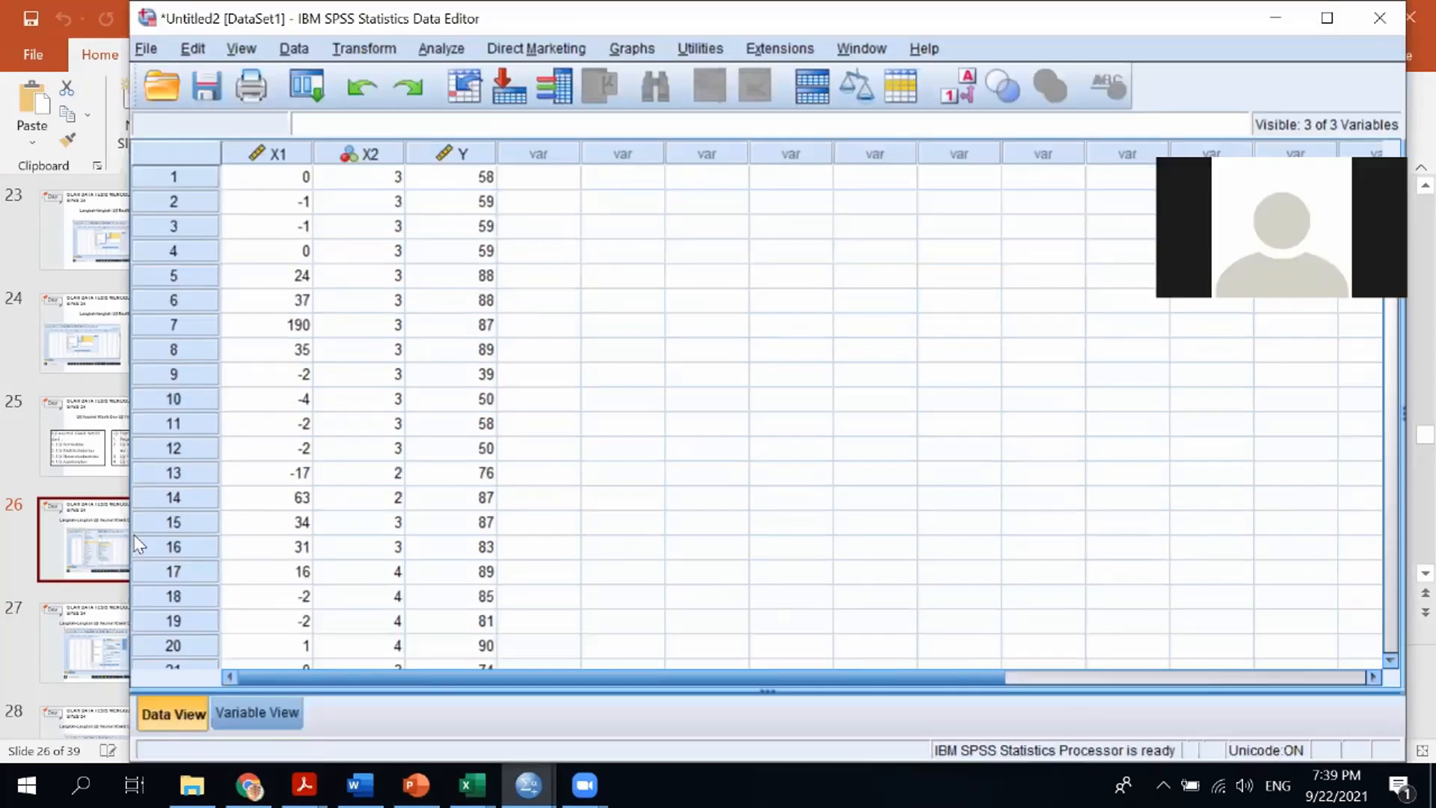
# Review the classical assumption and hypothesis test slides again in the presentation
pyautogui.click(64, 522)
pyautogui.press('Up')
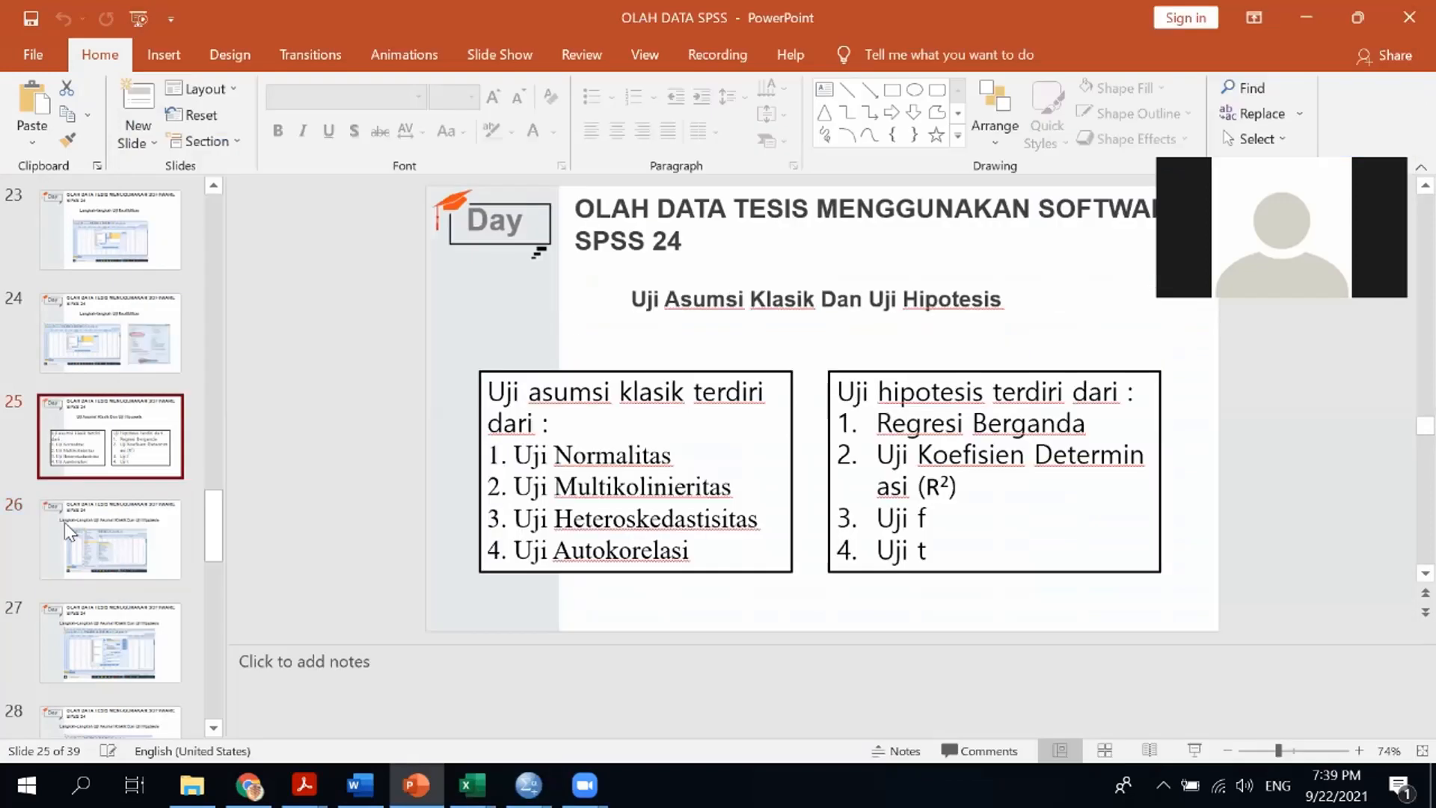
pyautogui.press('Up')
pyautogui.press('Down')
pyautogui.press('Up')
pyautogui.press('Up')
pyautogui.press('Up')
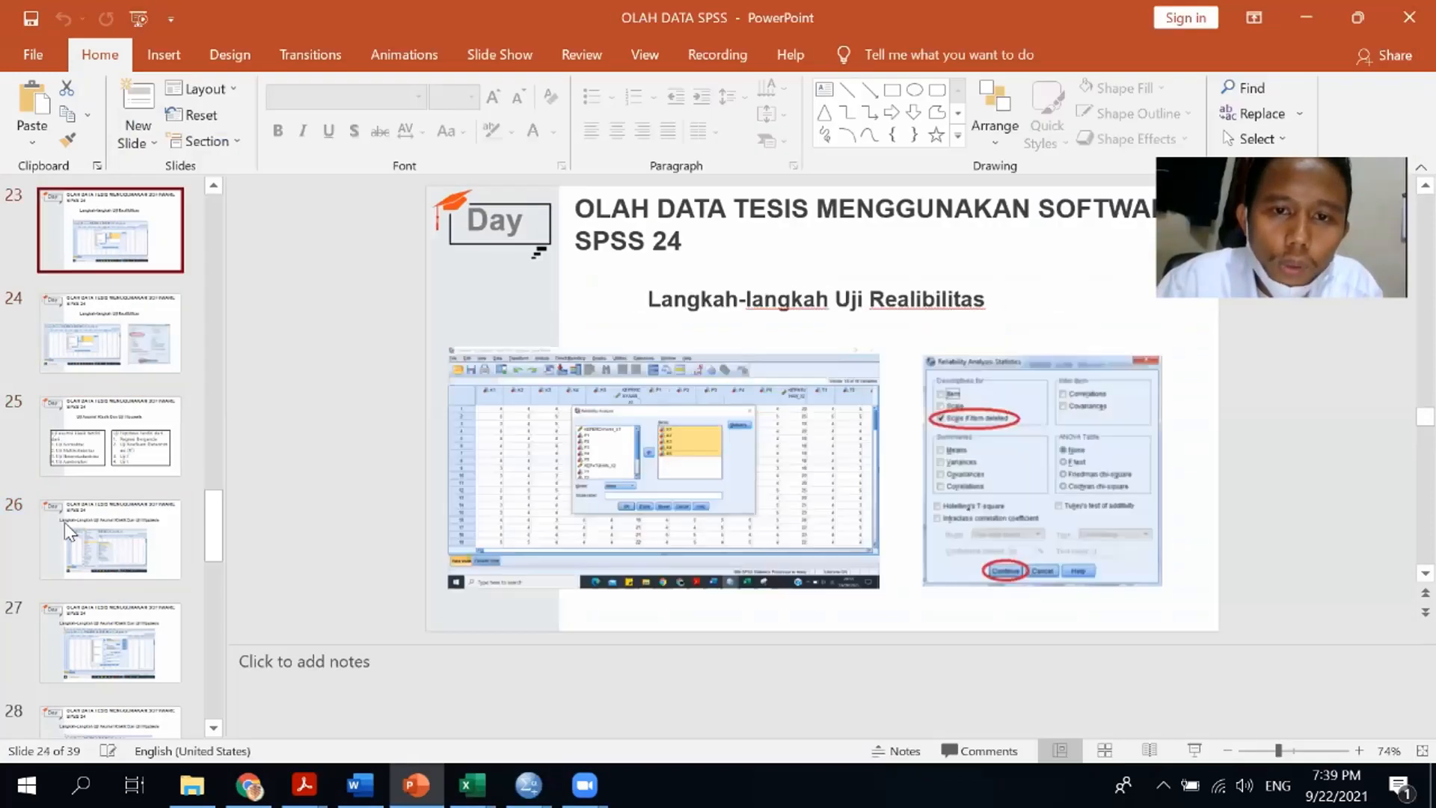
pyautogui.press('Down')
pyautogui.press('Down')
pyautogui.press('Down')
pyautogui.press('Down')
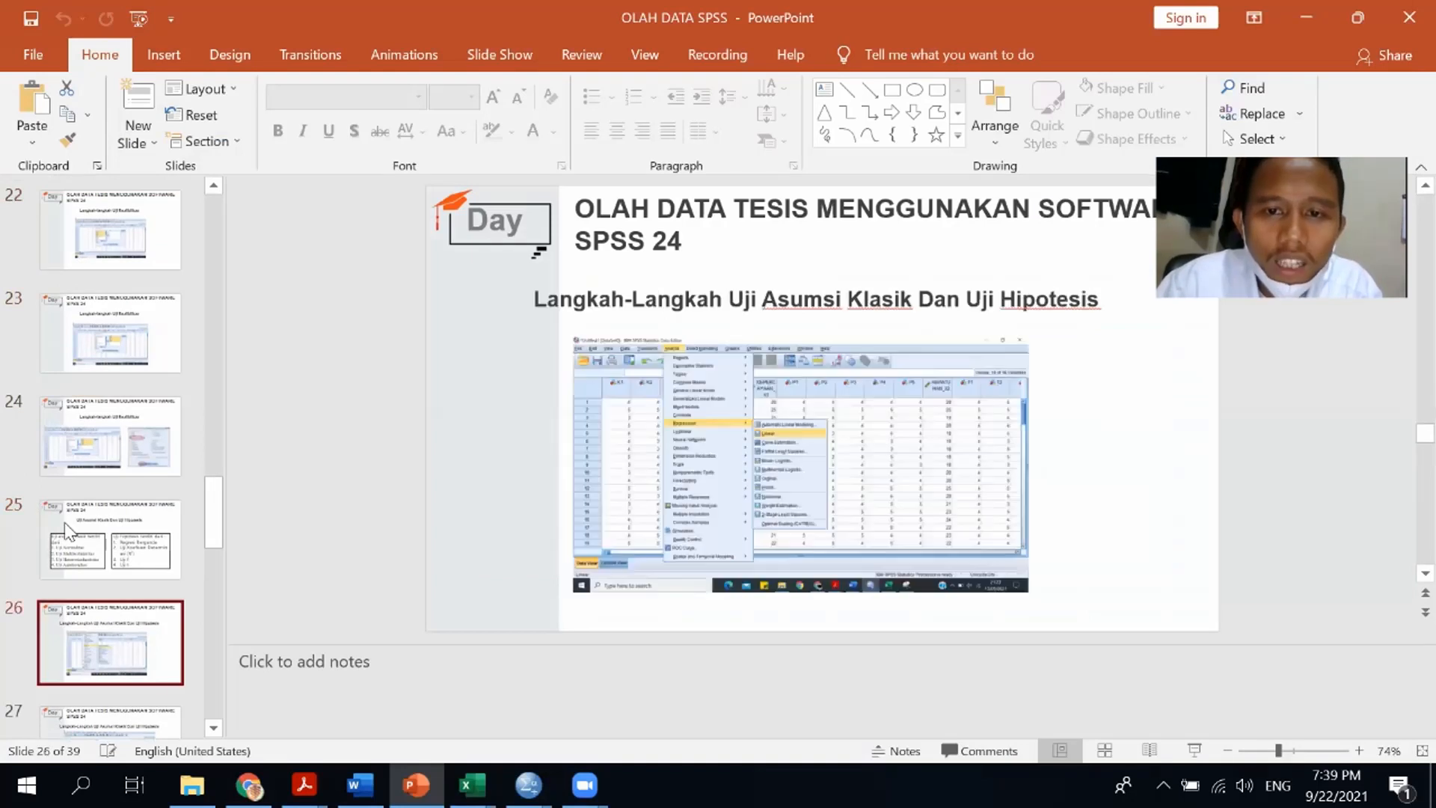
pyautogui.press('Up')
pyautogui.press('Down')
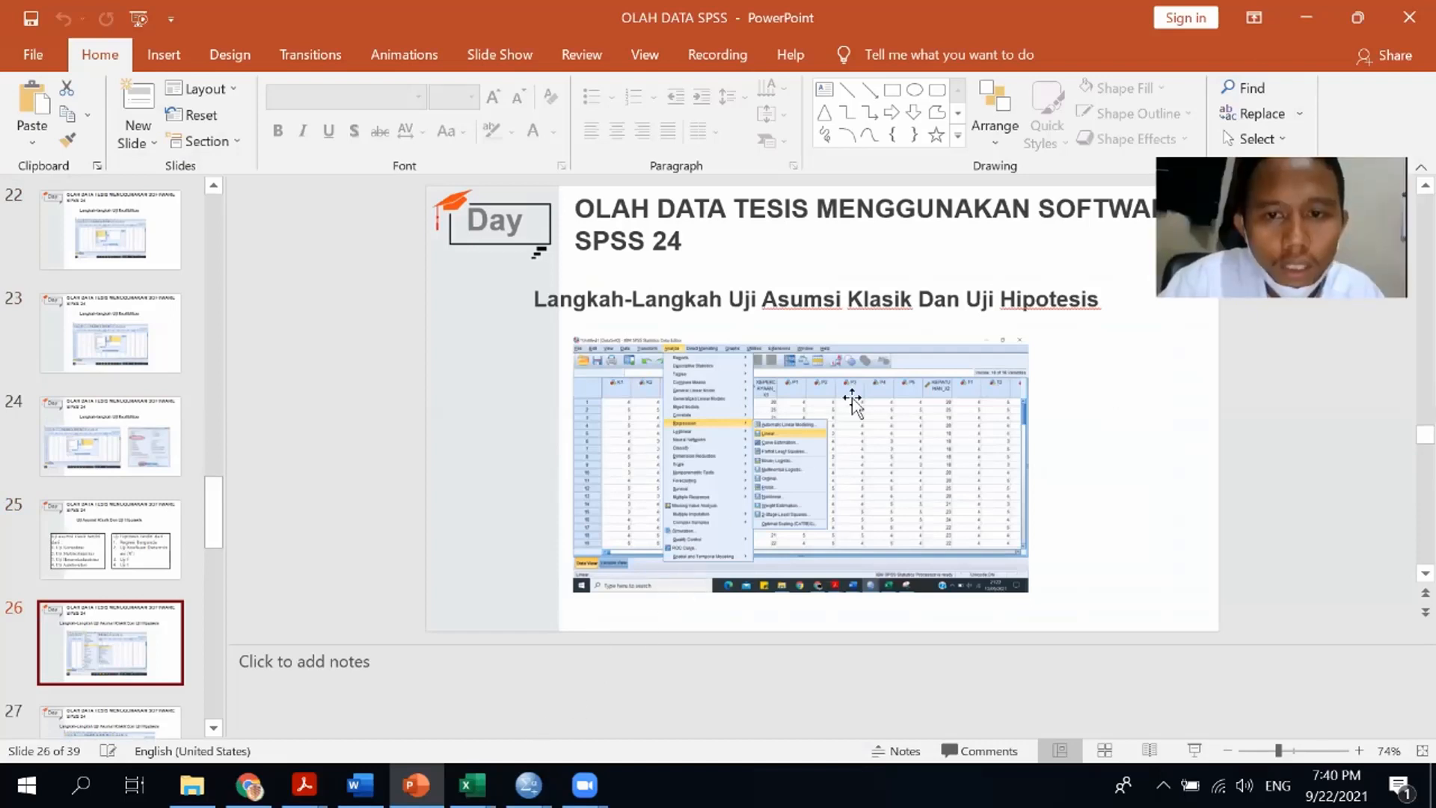
# Bring up the Data Editor, restore its window size, and open the Linear Regression dialog
pyautogui.moveTo(528, 784)
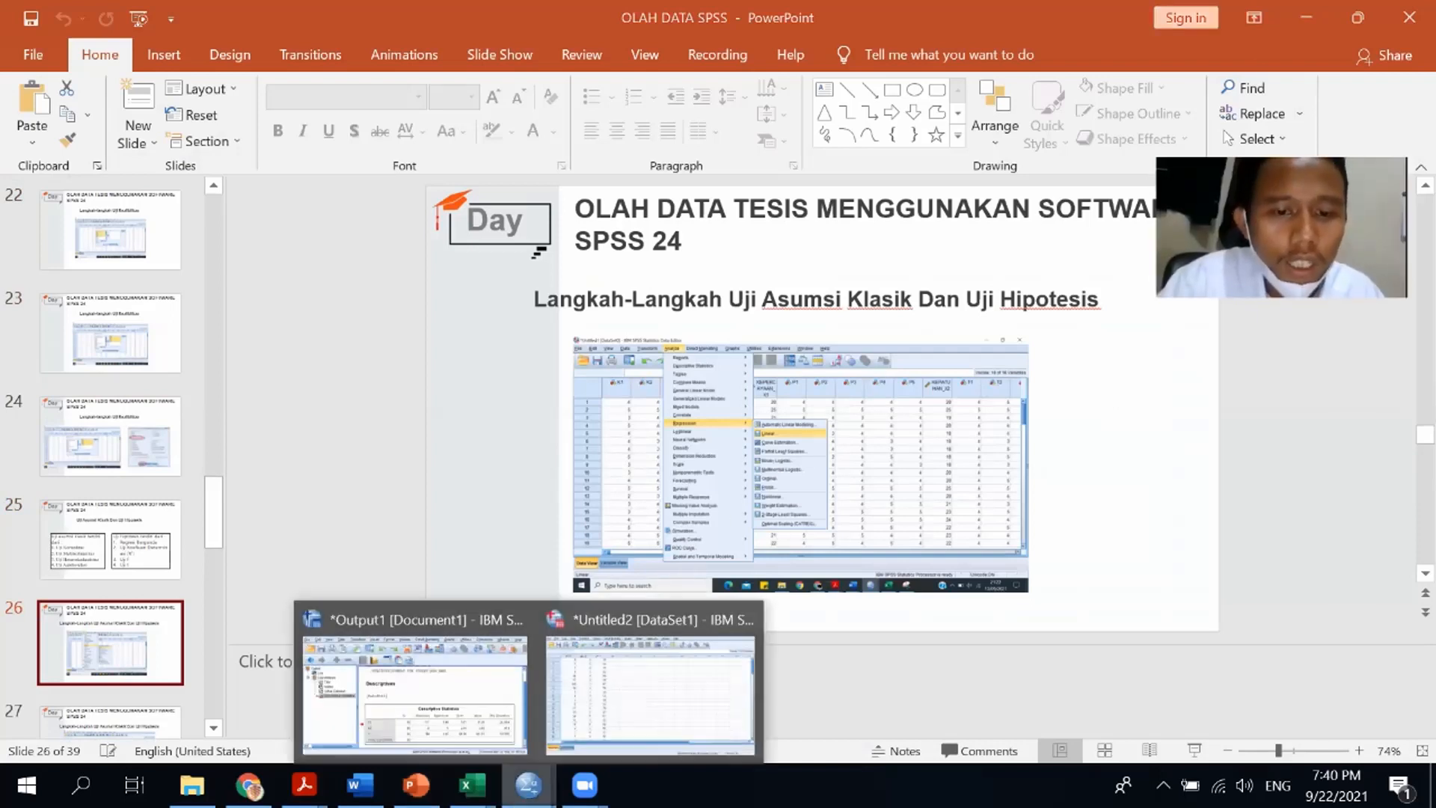
pyautogui.click(641, 698)
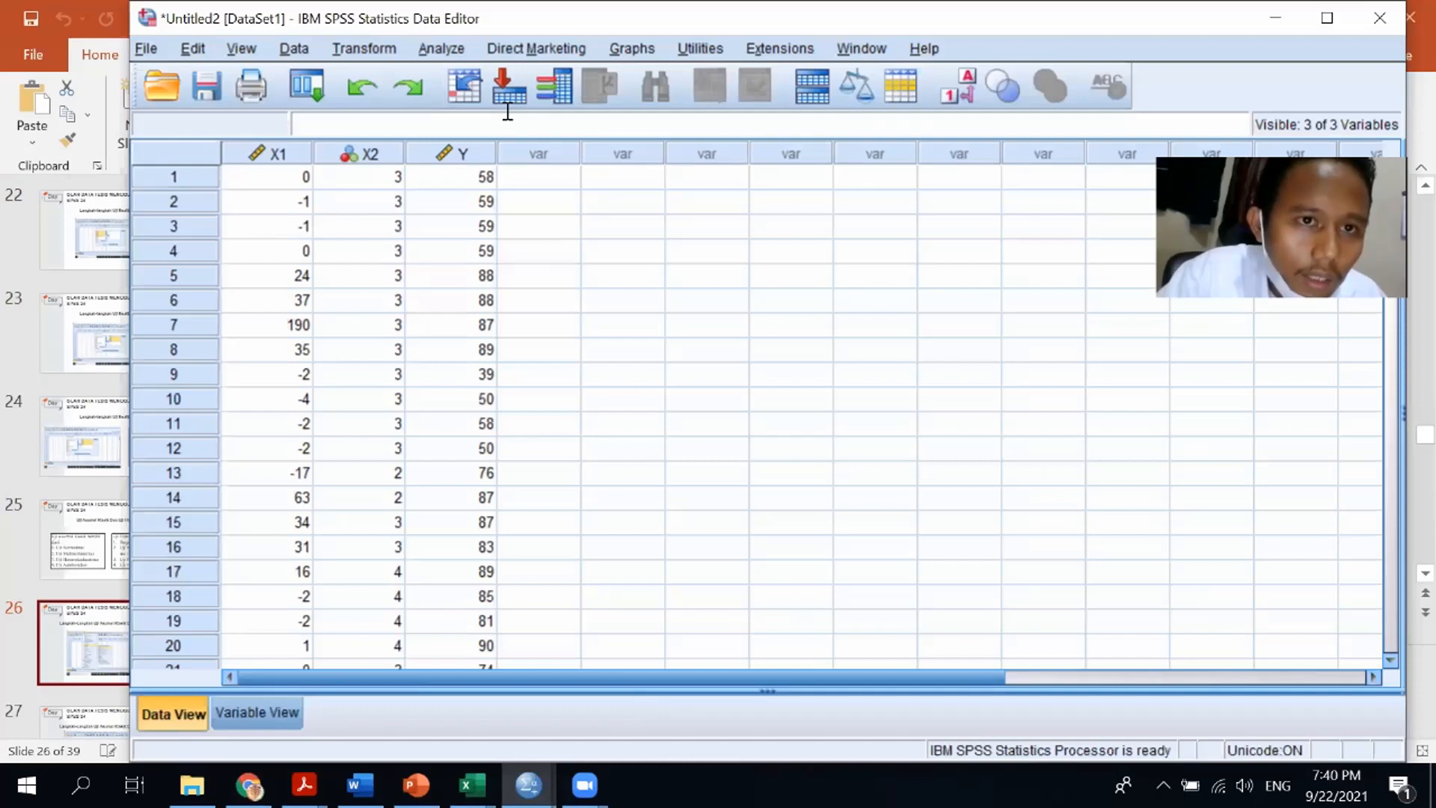
pyautogui.moveTo(217, 10); pyautogui.dragTo(190, 111)
pyautogui.click(427, 151)
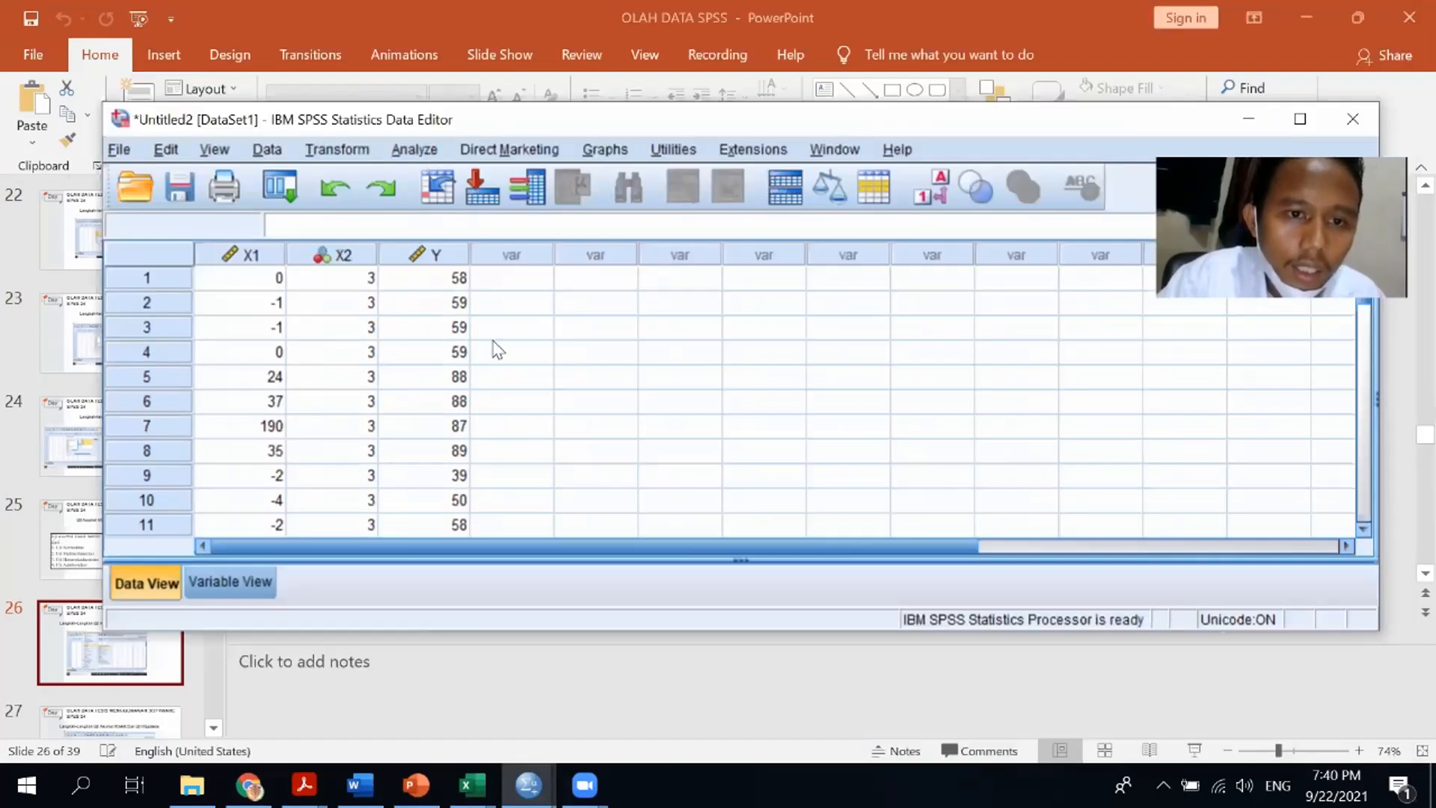
pyautogui.moveTo(645, 374)
pyautogui.click(719, 404)
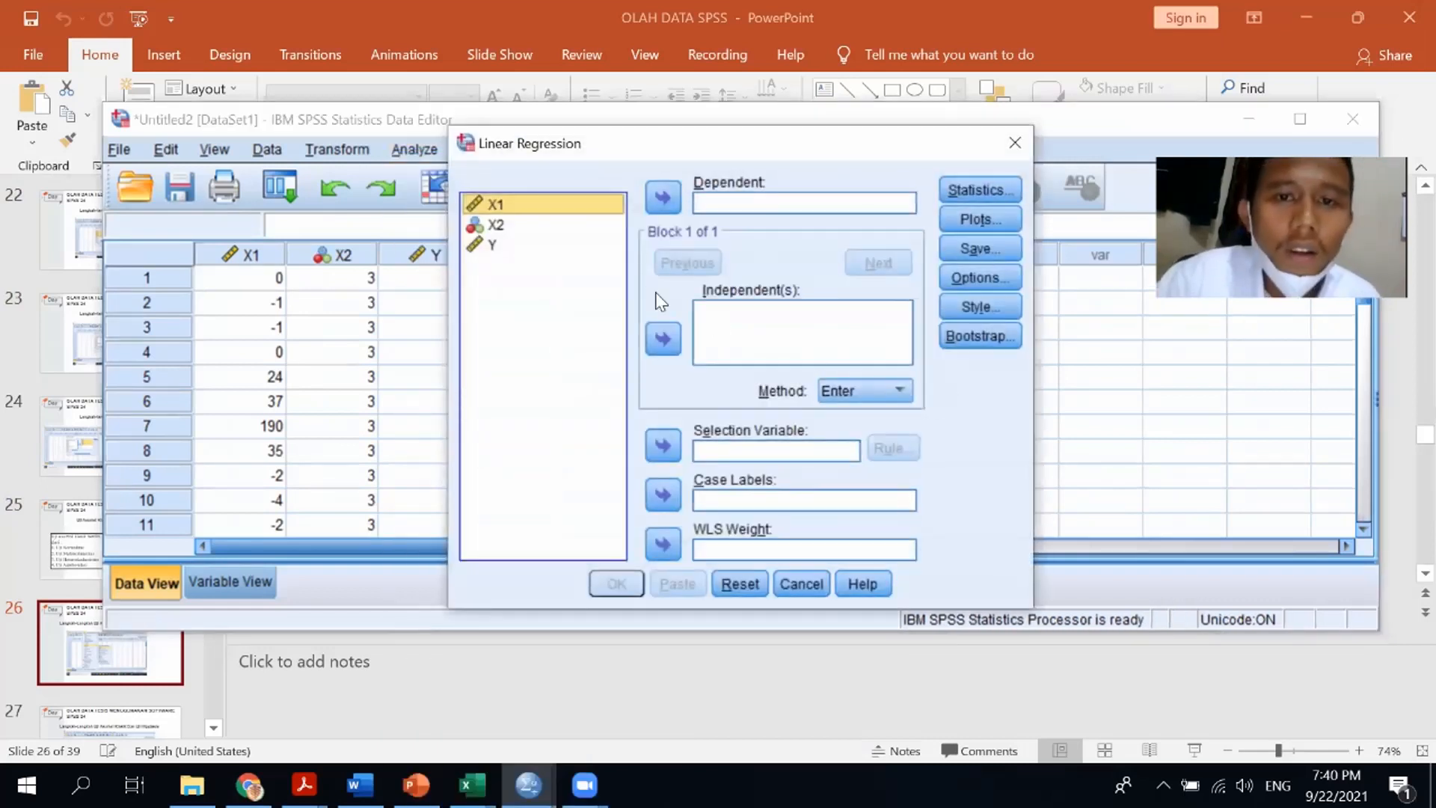
# Set Y as the dependent variable and X1 and X2 as the independent variables
pyautogui.click(494, 246)
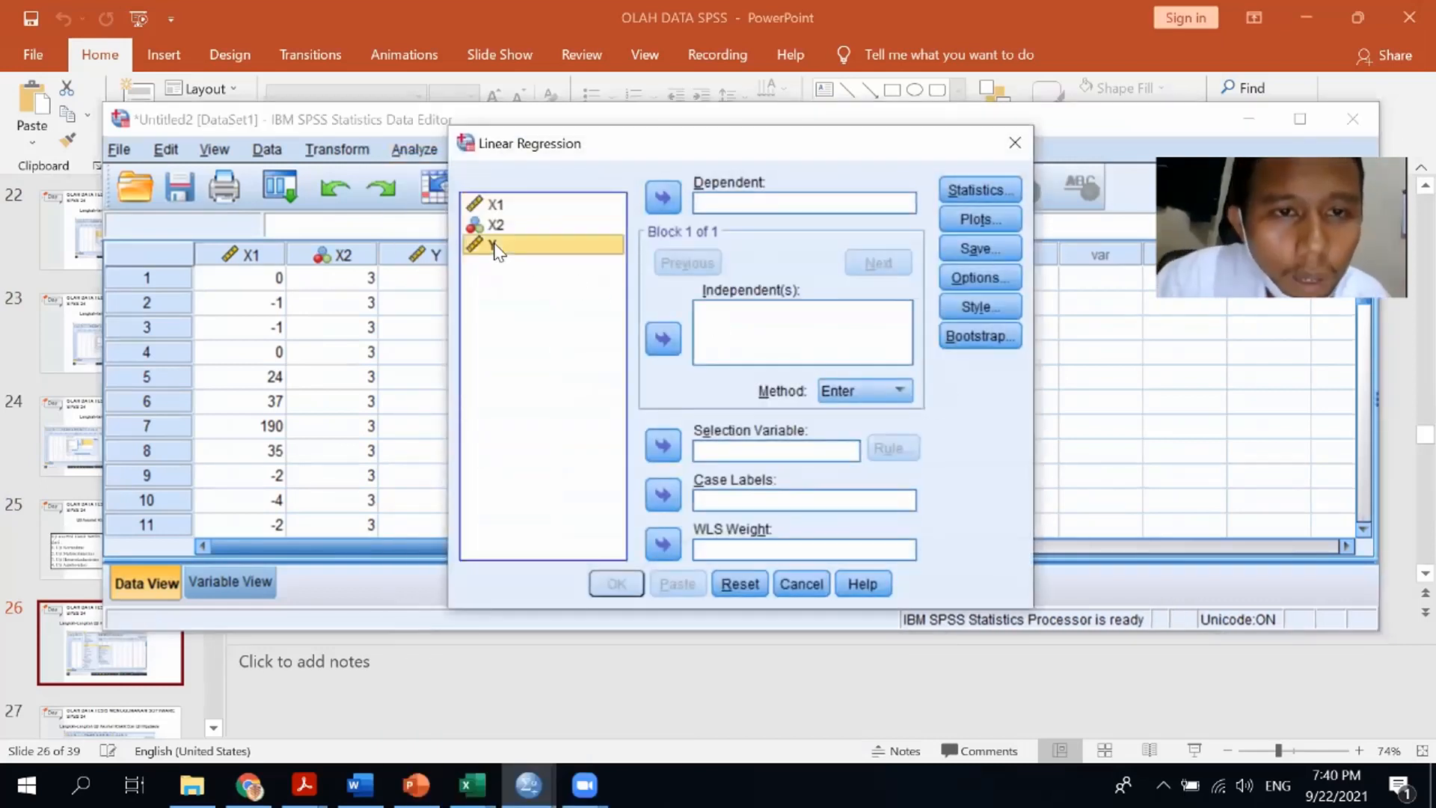
pyautogui.click(663, 197)
pyautogui.moveTo(544, 211); pyautogui.dragTo(545, 219)
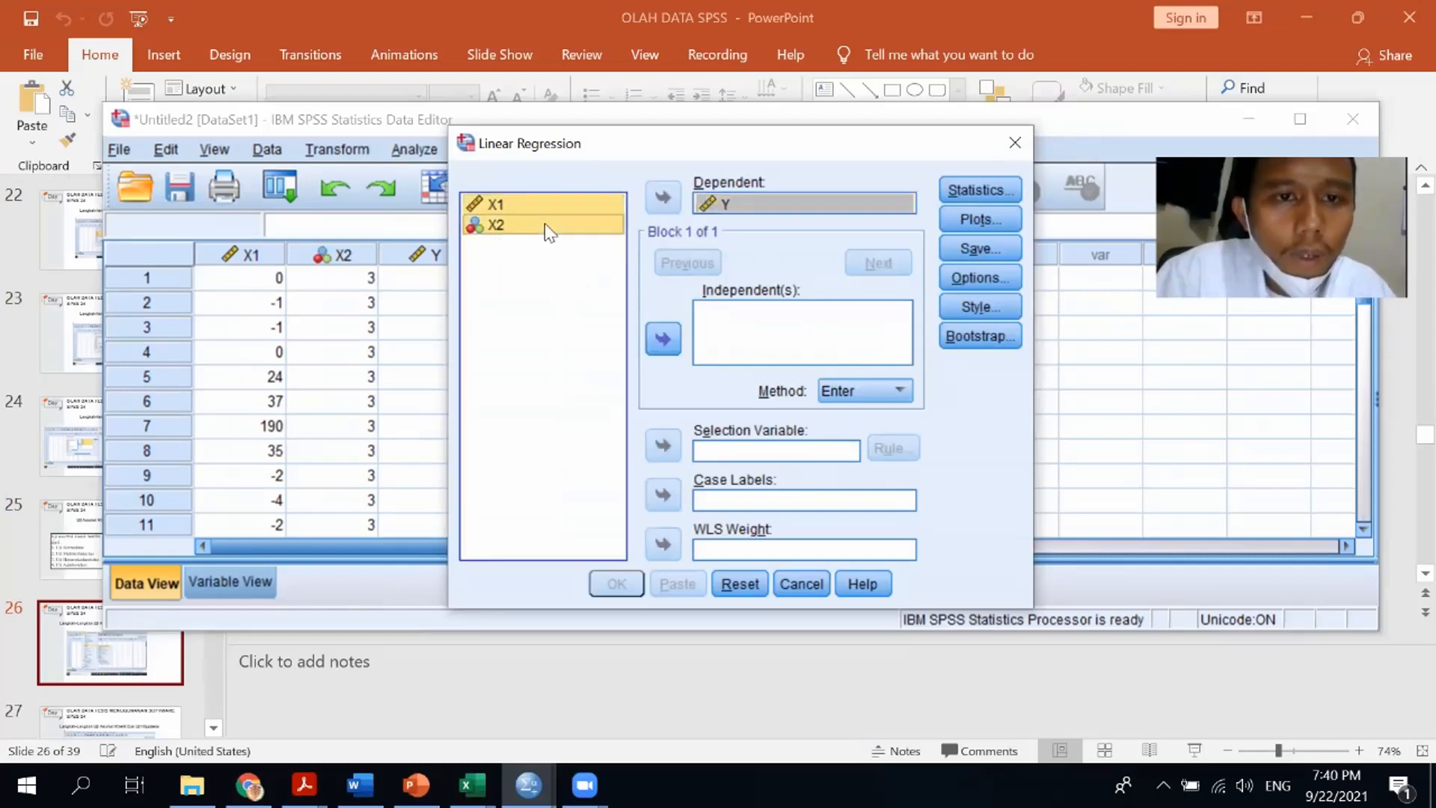
pyautogui.click(662, 333)
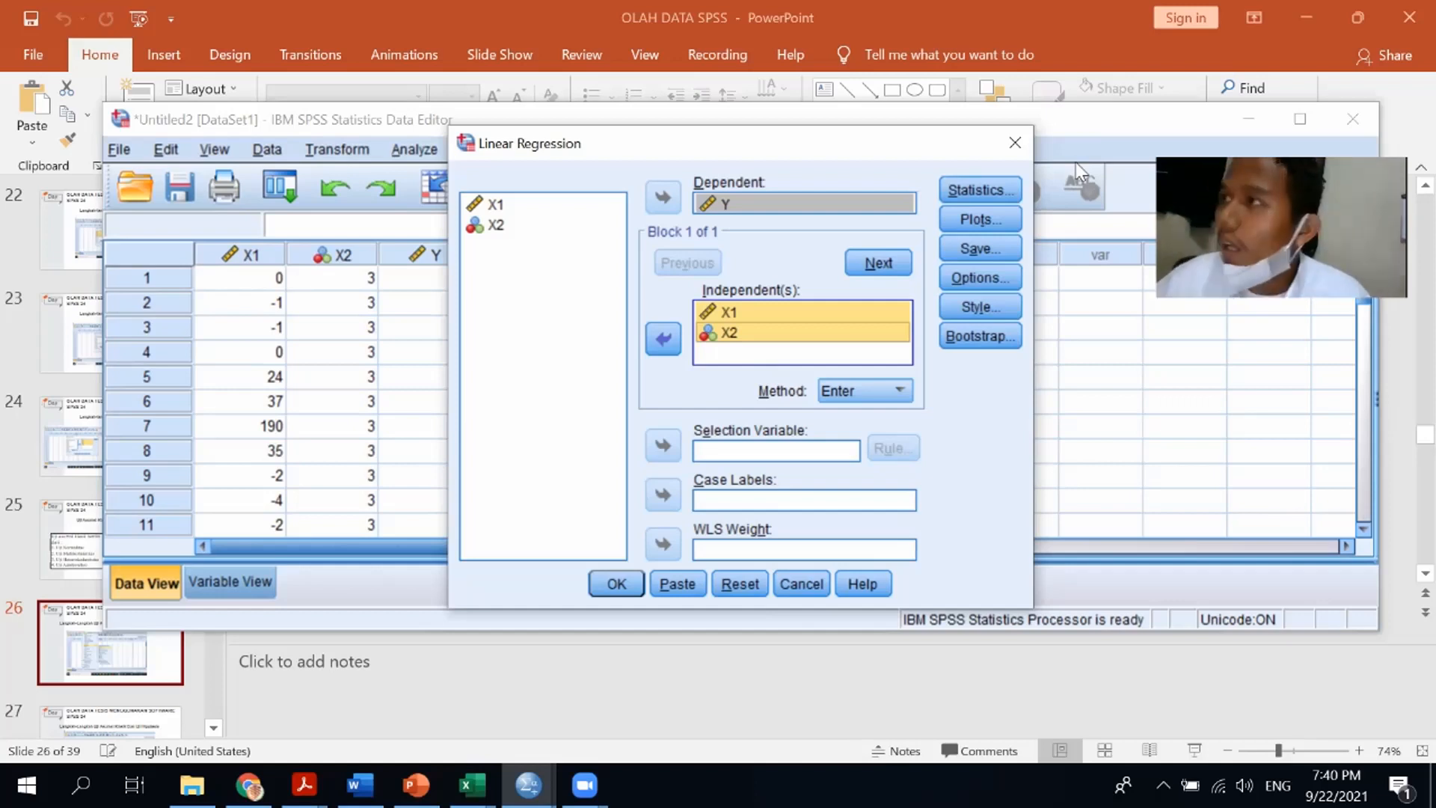
# In the regression statistics, enable Covariance matrix, Collinearity diagnostics and Durbin-Watson
pyautogui.click(993, 194)
pyautogui.click(672, 345)
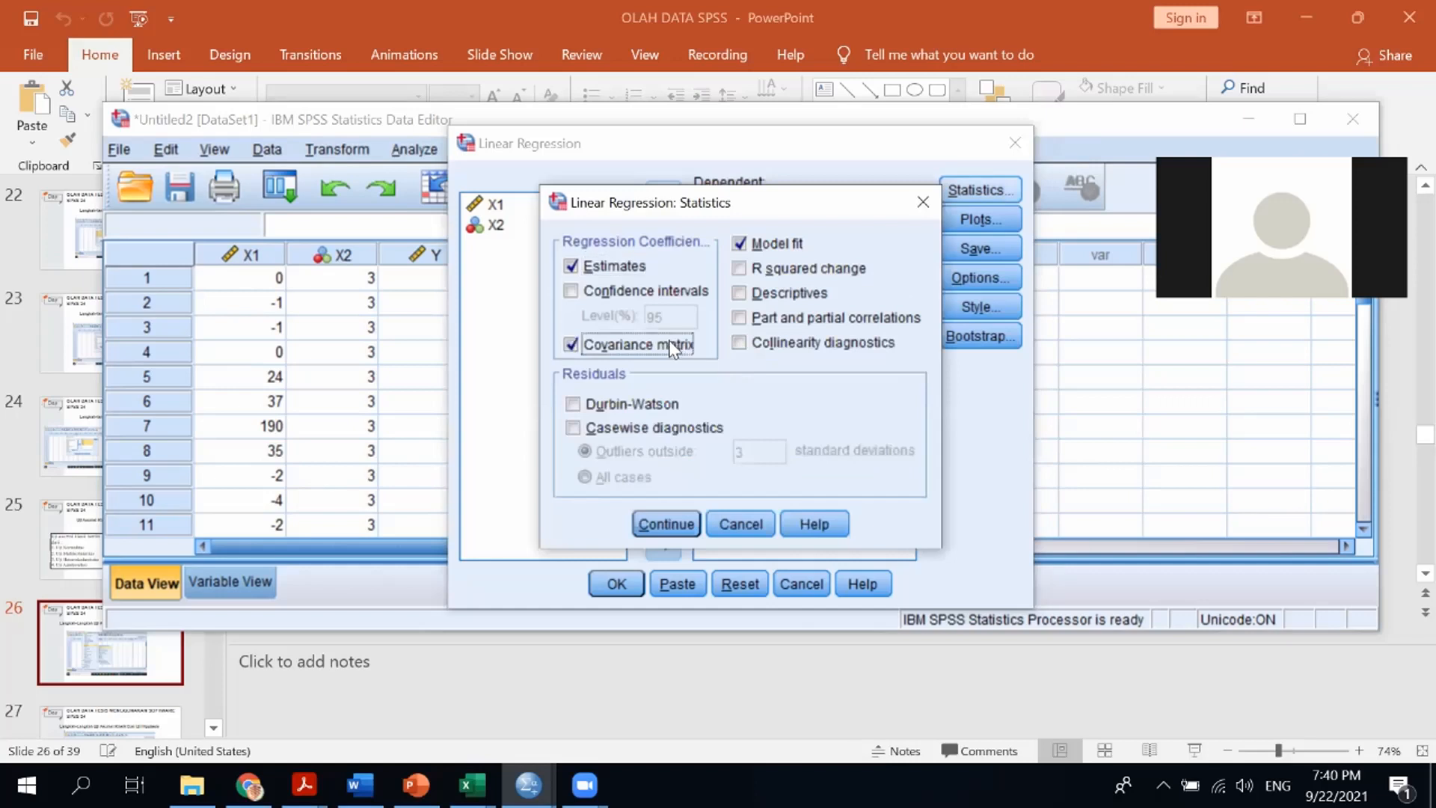
pyautogui.click(769, 345)
pyautogui.click(645, 401)
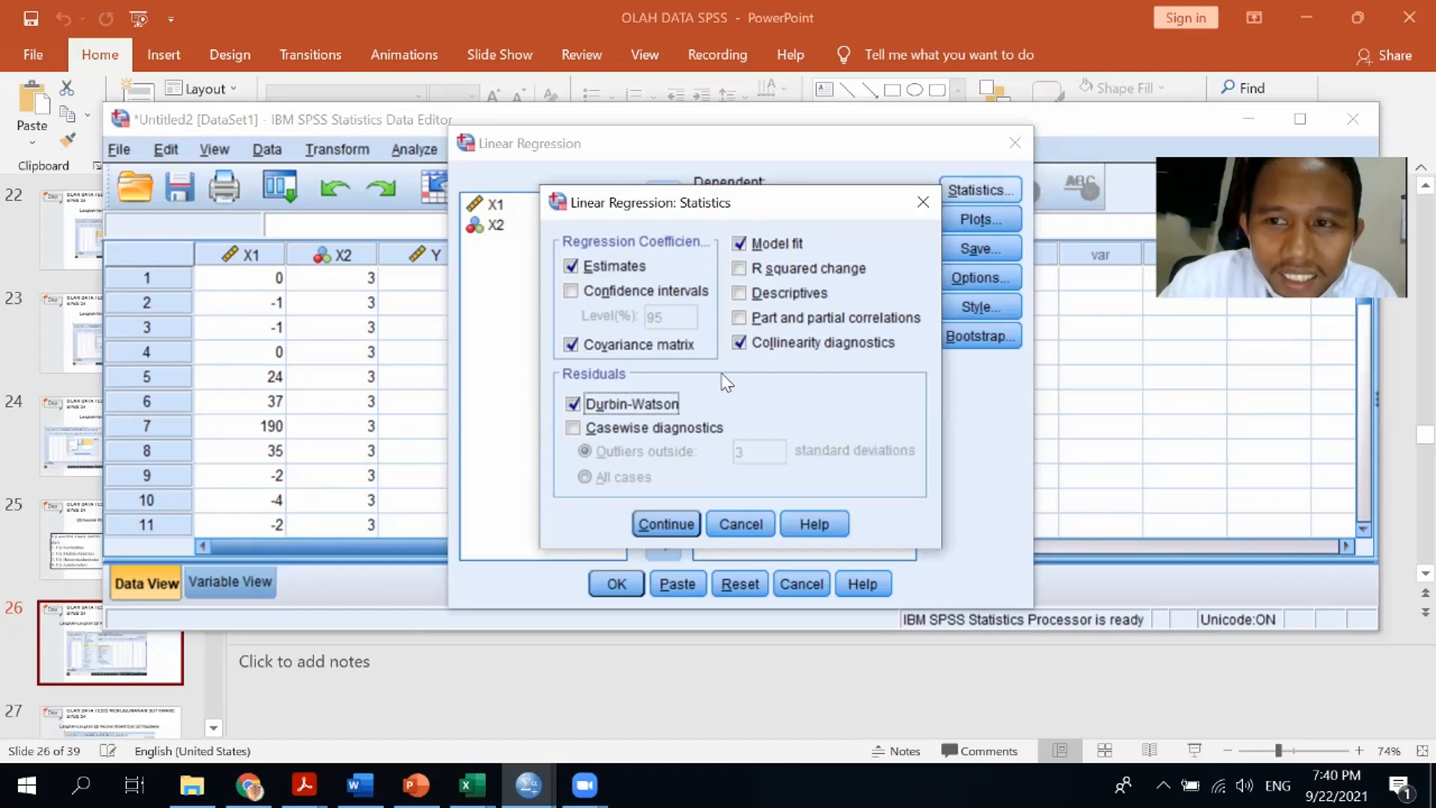
pyautogui.click(666, 524)
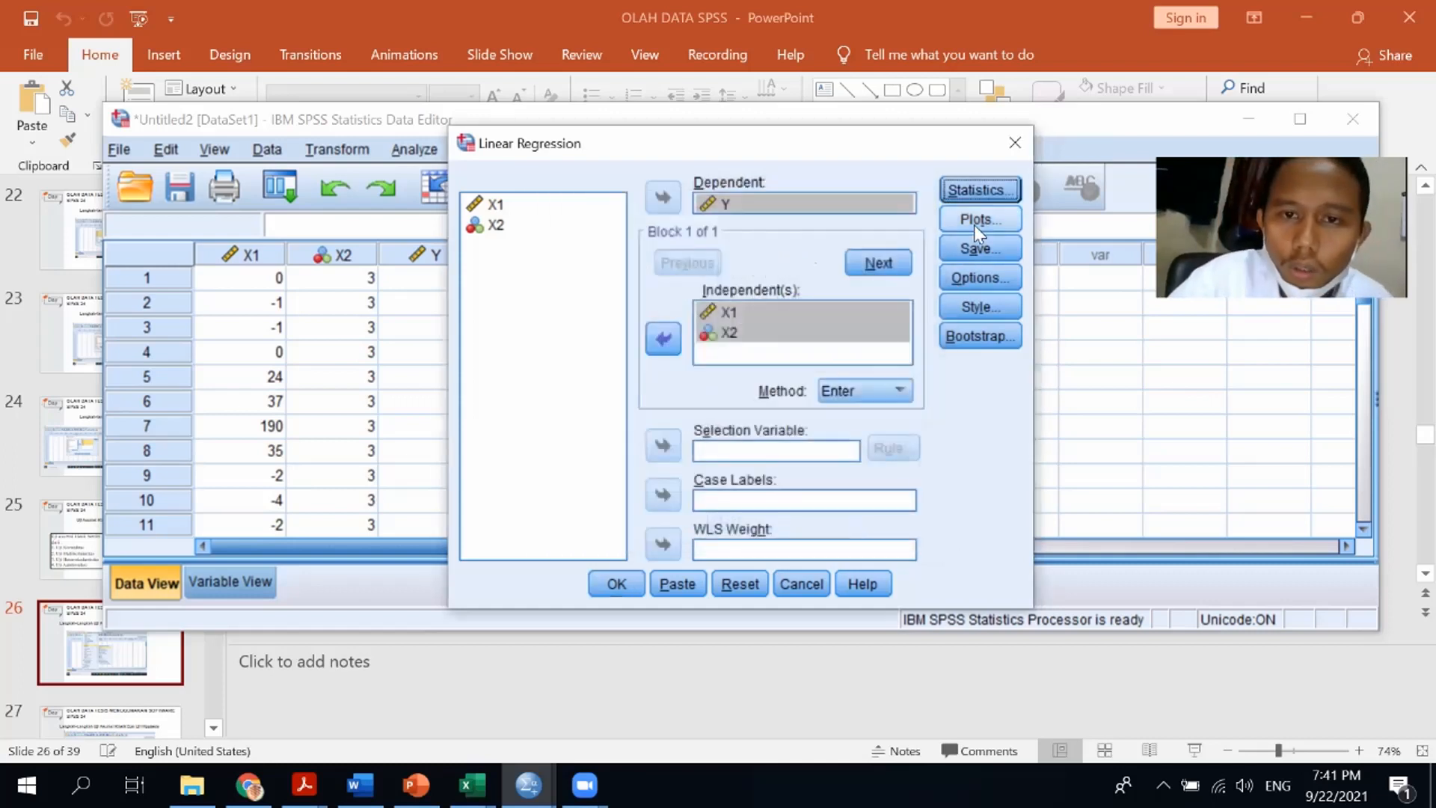
# In the regression plots, set *SRESID as the Y axis and *ZPRED as the X axis of the scatterplot
pyautogui.click(973, 212)
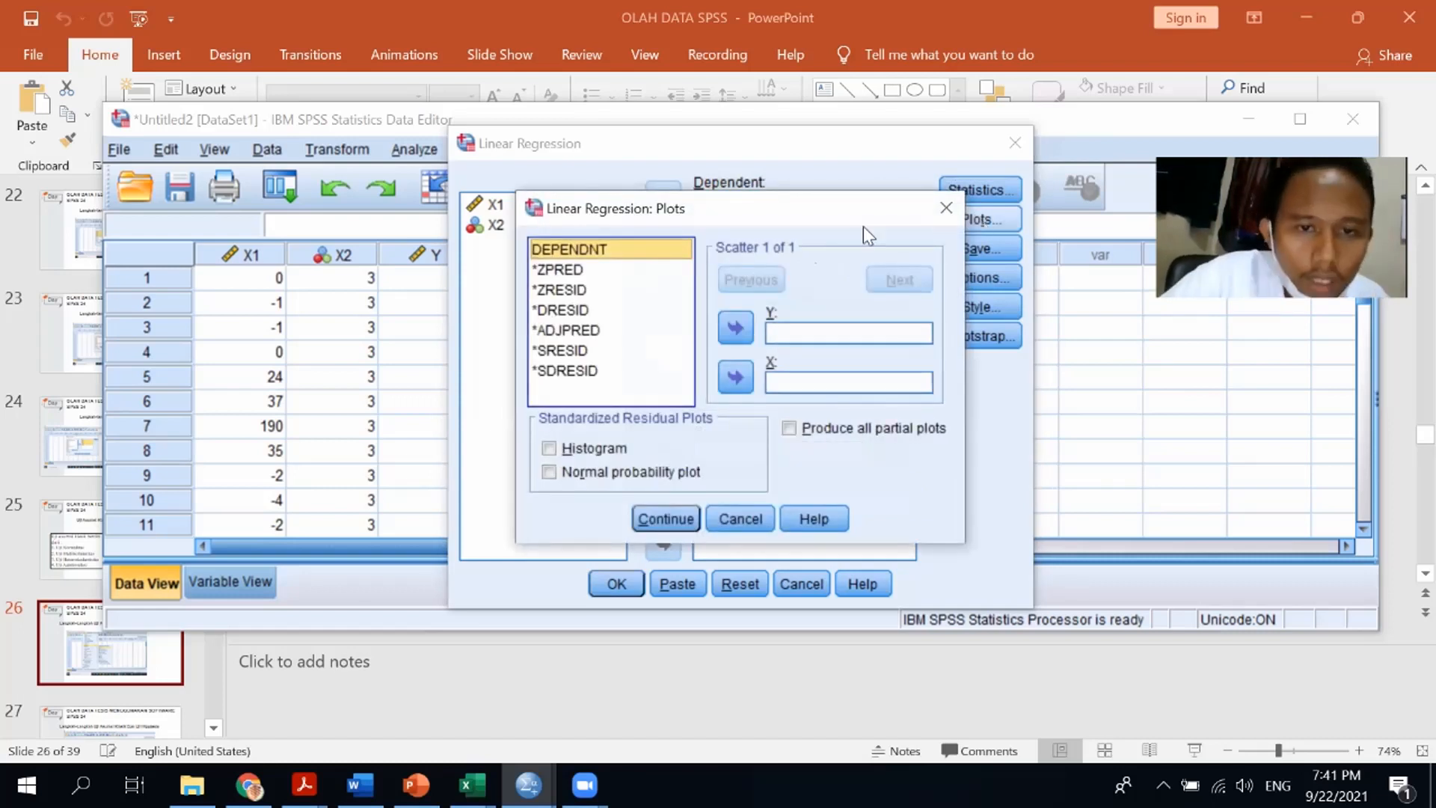
pyautogui.click(562, 350)
pyautogui.click(735, 327)
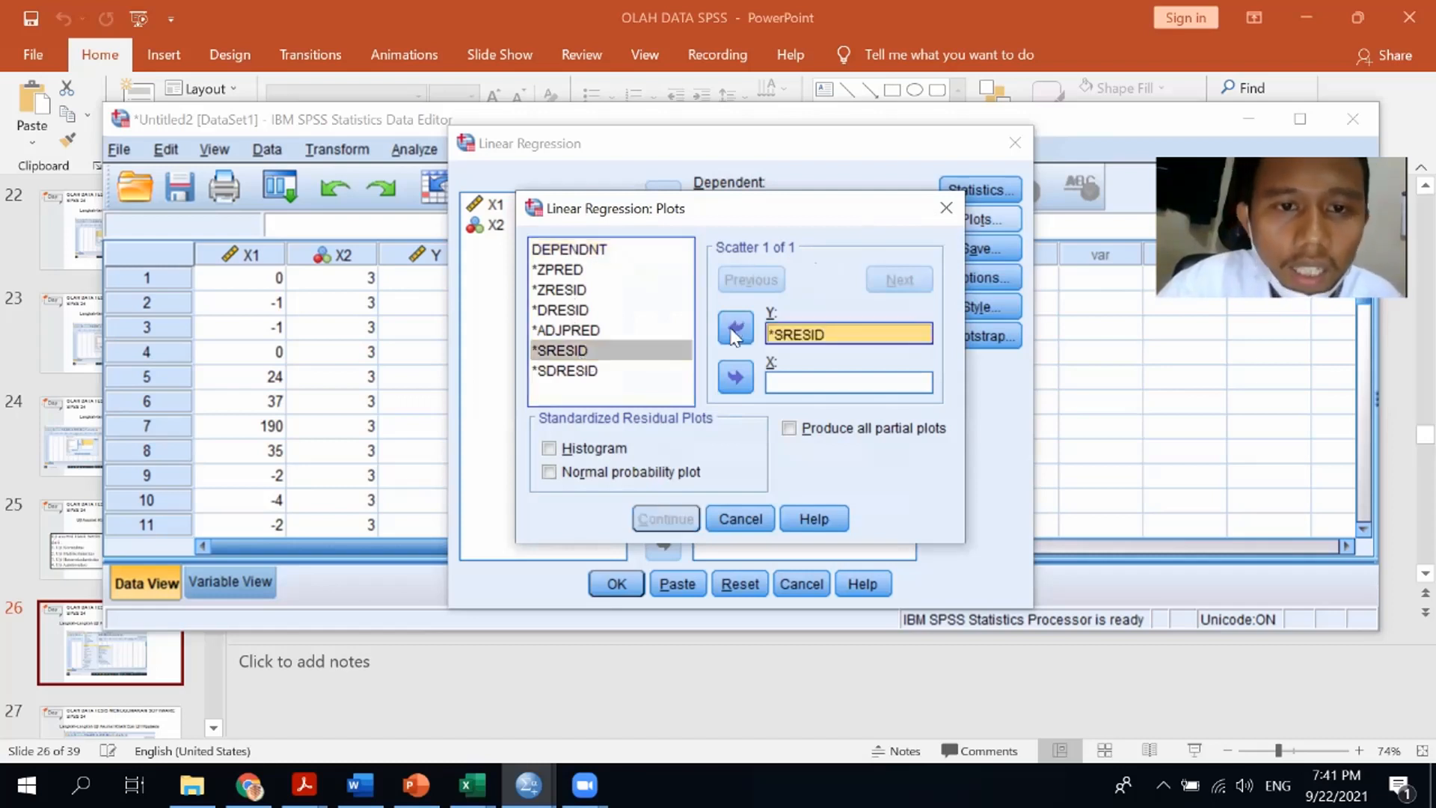
pyautogui.click(574, 270)
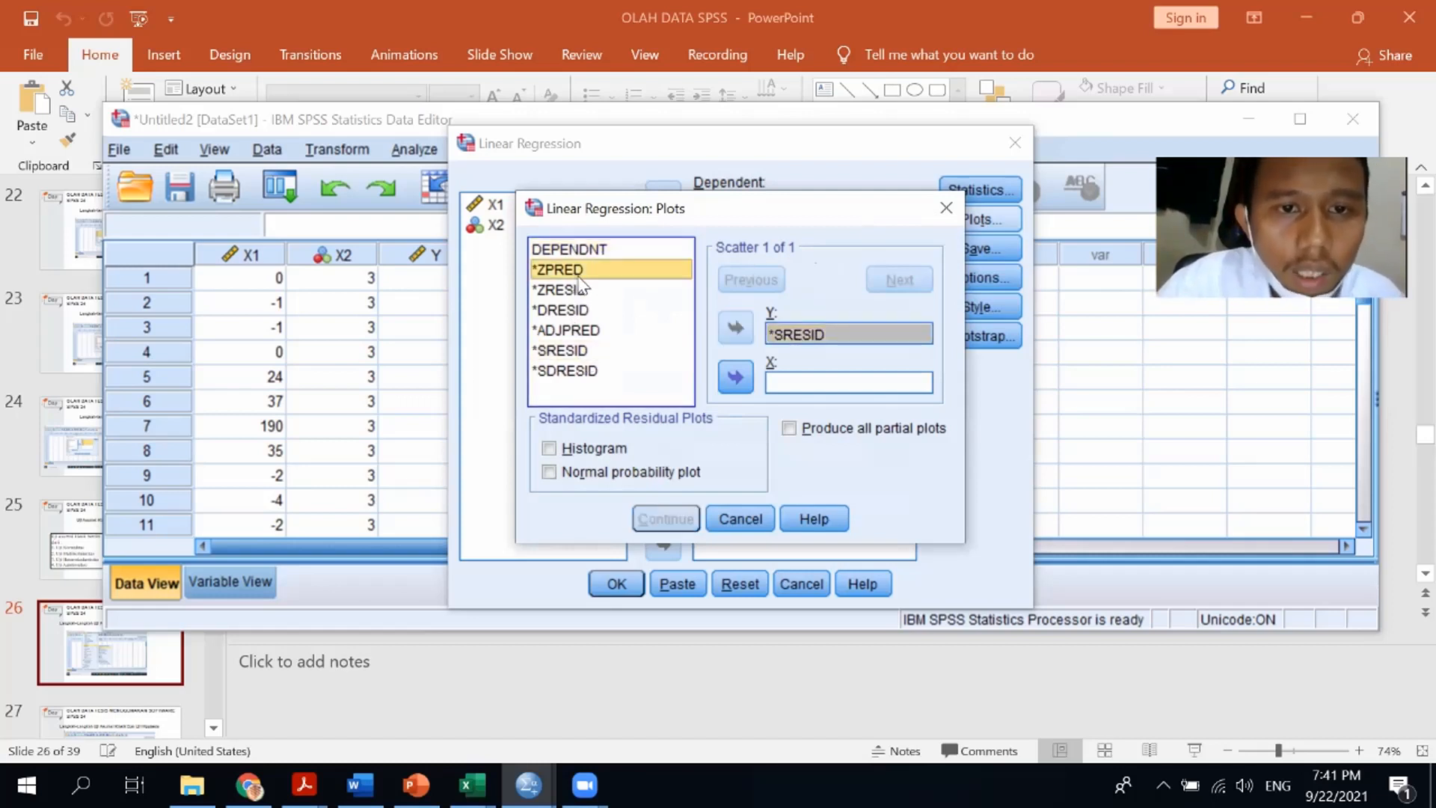
pyautogui.click(734, 377)
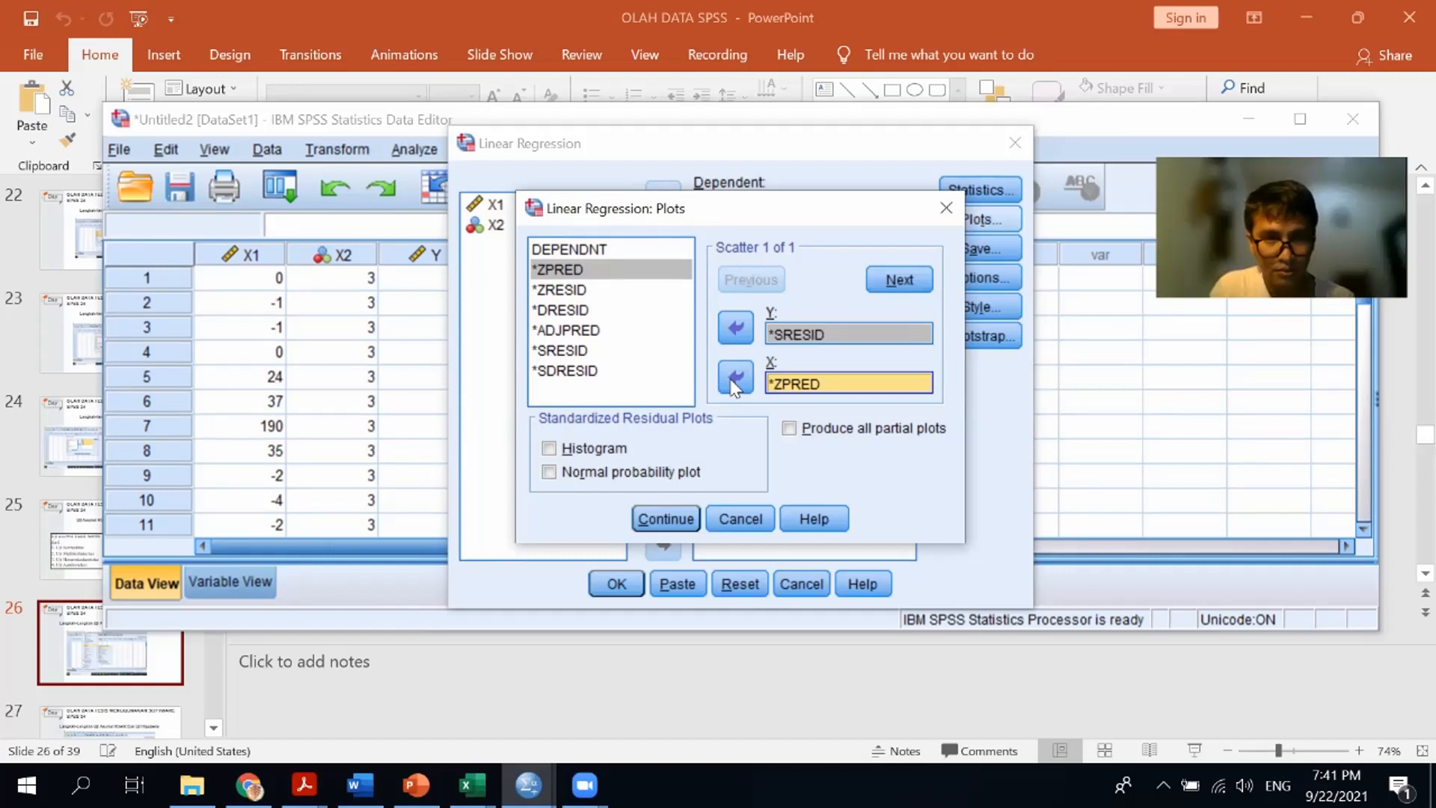
# Enable the normal probability plot of standardized residuals, leaving Histogram off, and close the plots dialog
pyautogui.click(595, 447)
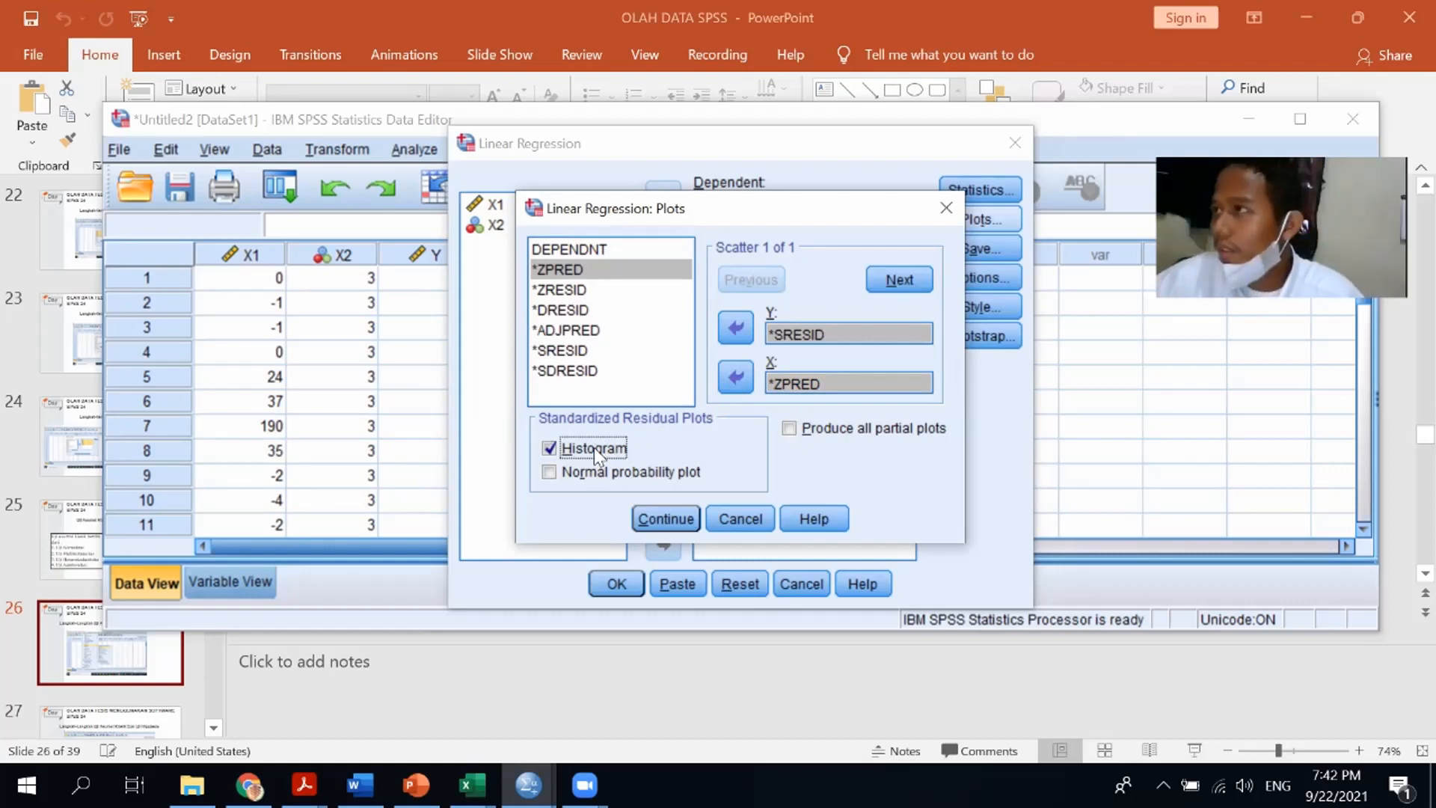
pyautogui.click(595, 451)
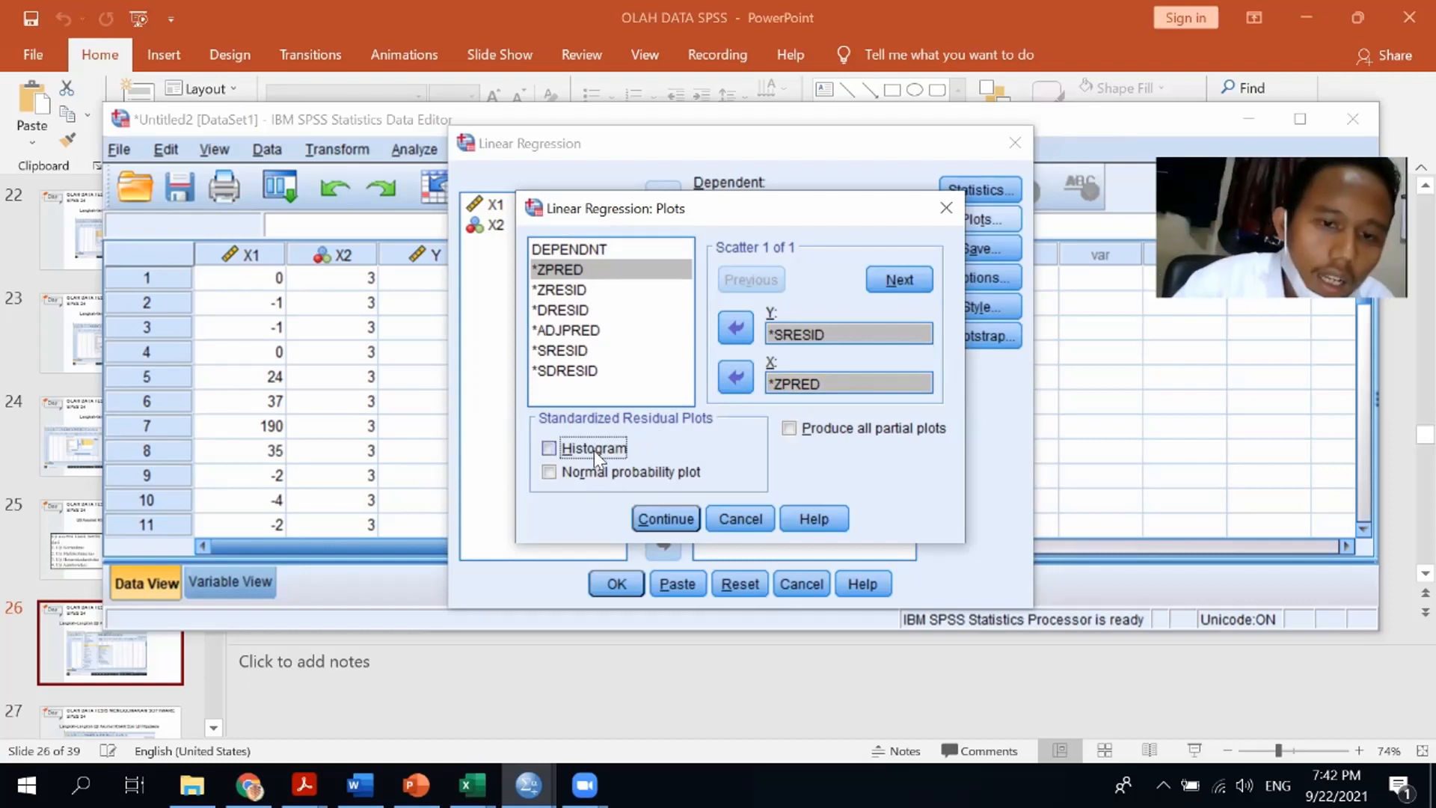
pyautogui.click(598, 474)
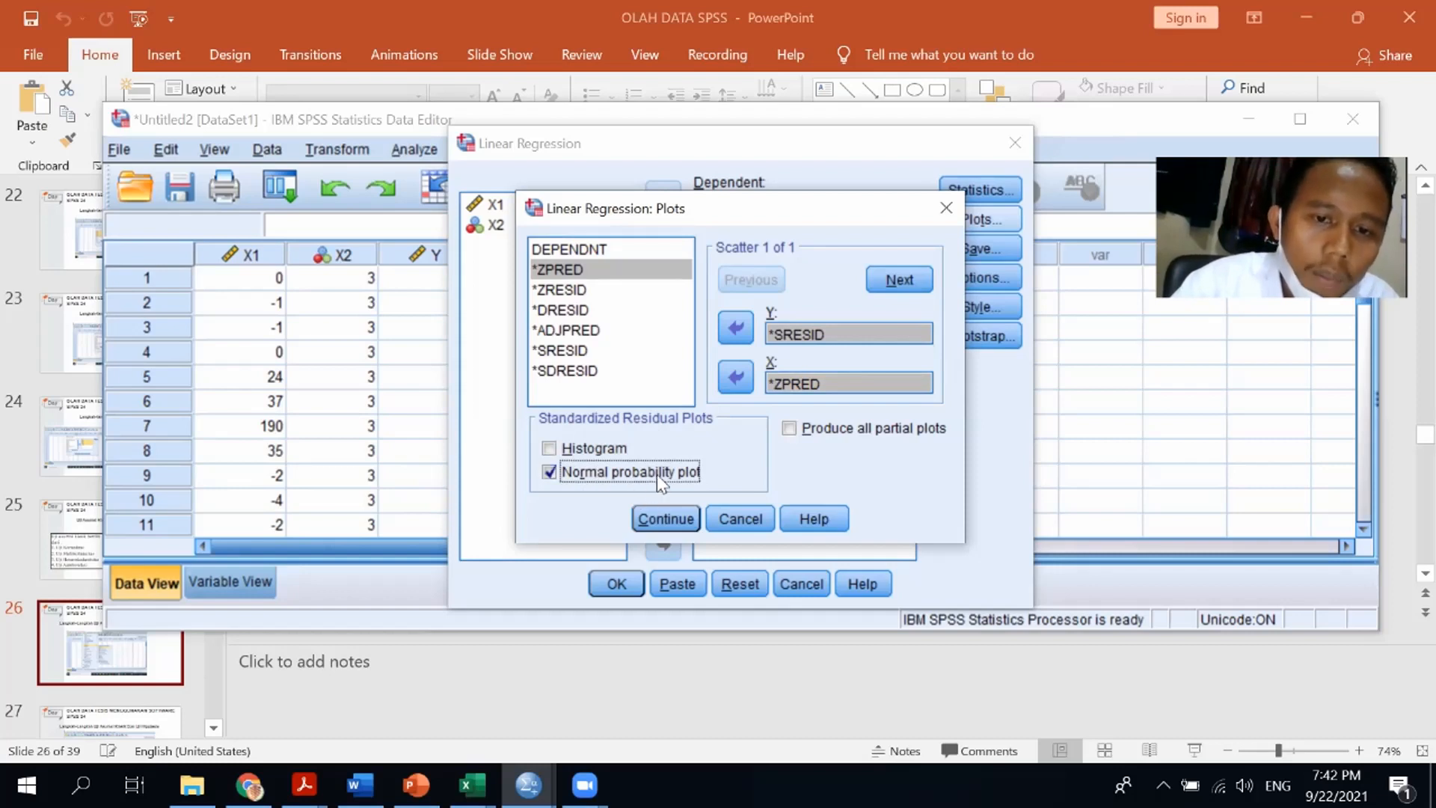
pyautogui.click(670, 526)
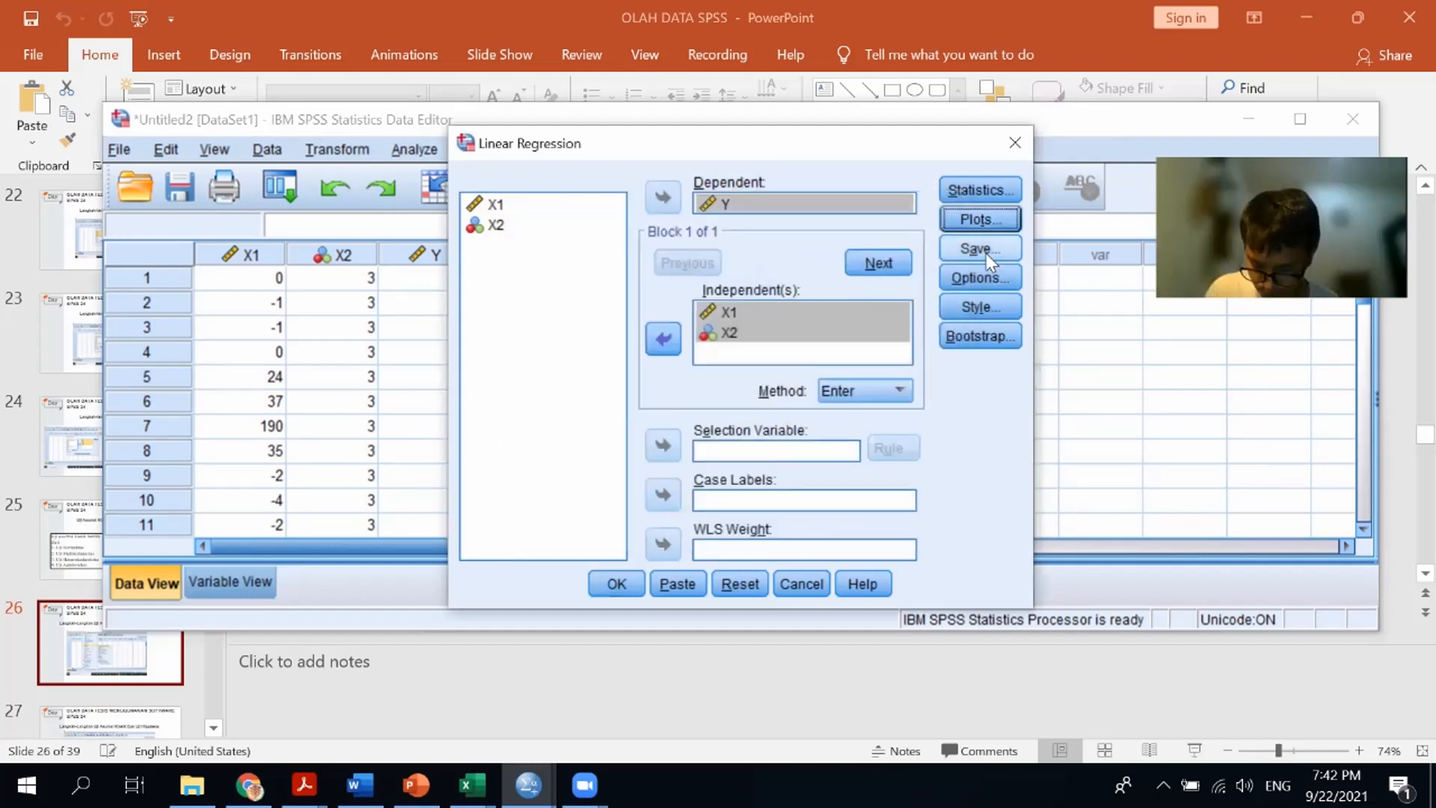
# Set the regression to save unstandardized residuals as a new variable
pyautogui.click(984, 252)
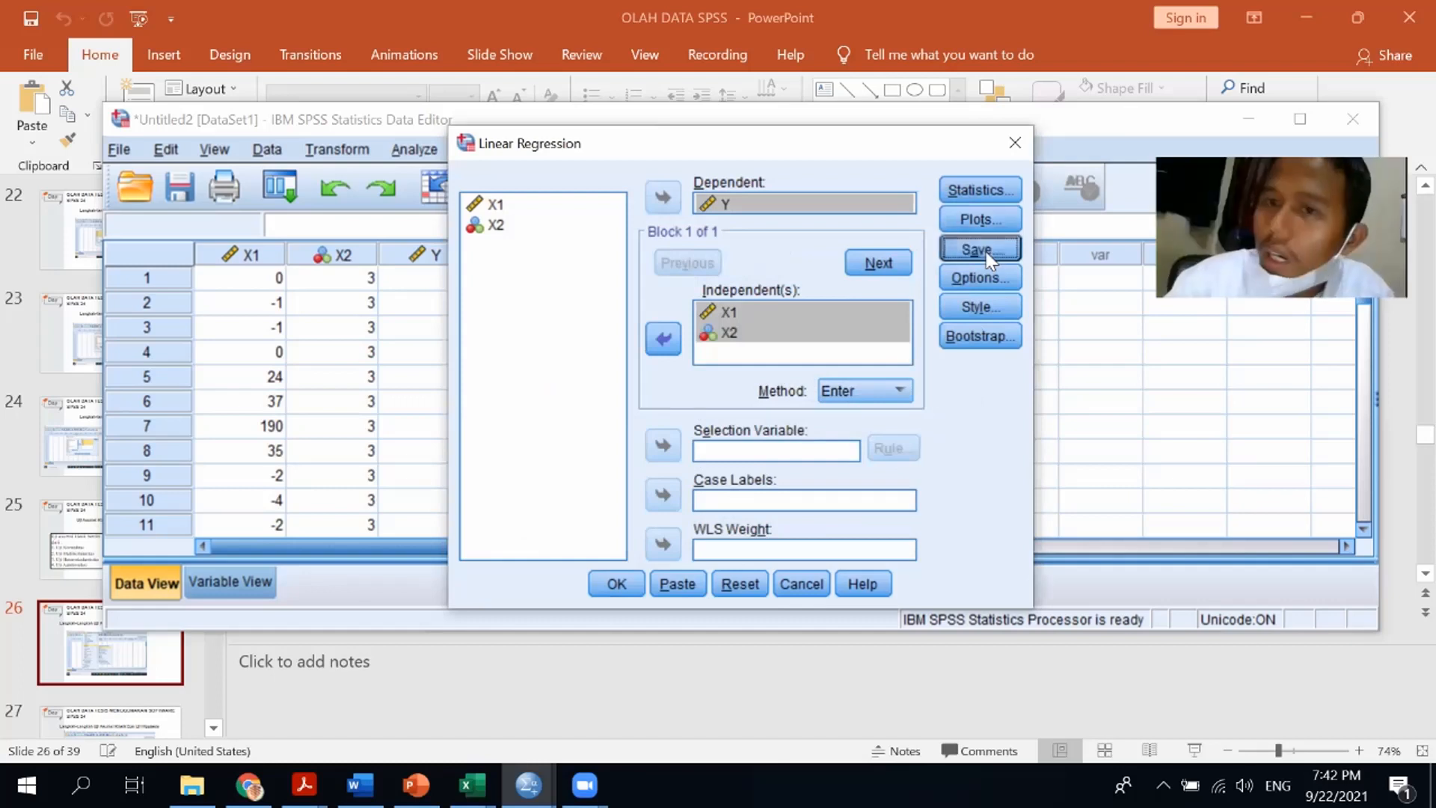
pyautogui.click(824, 118)
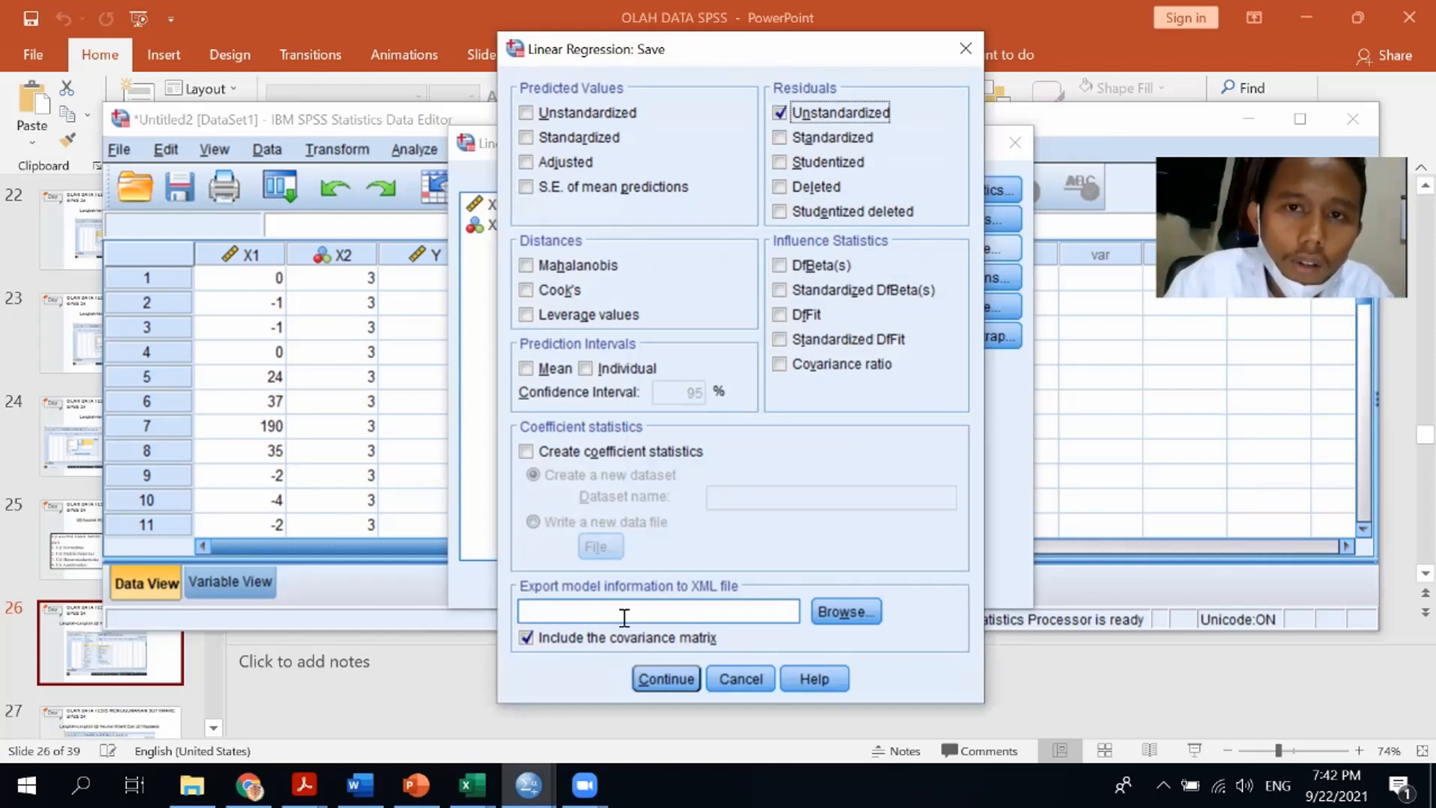
pyautogui.click(656, 678)
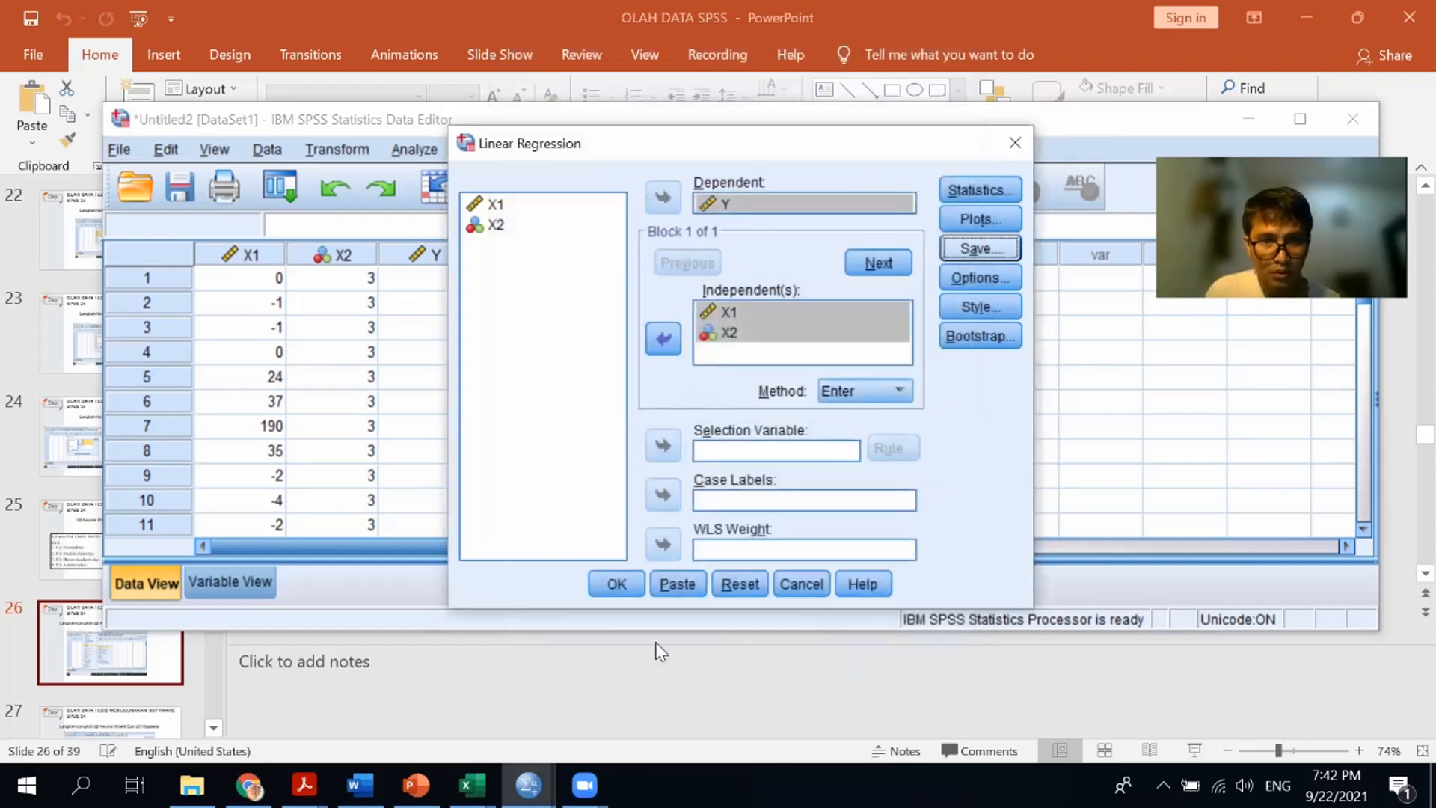
# Run the linear regression and scroll the output to the Model Summary table
pyautogui.click(615, 586)
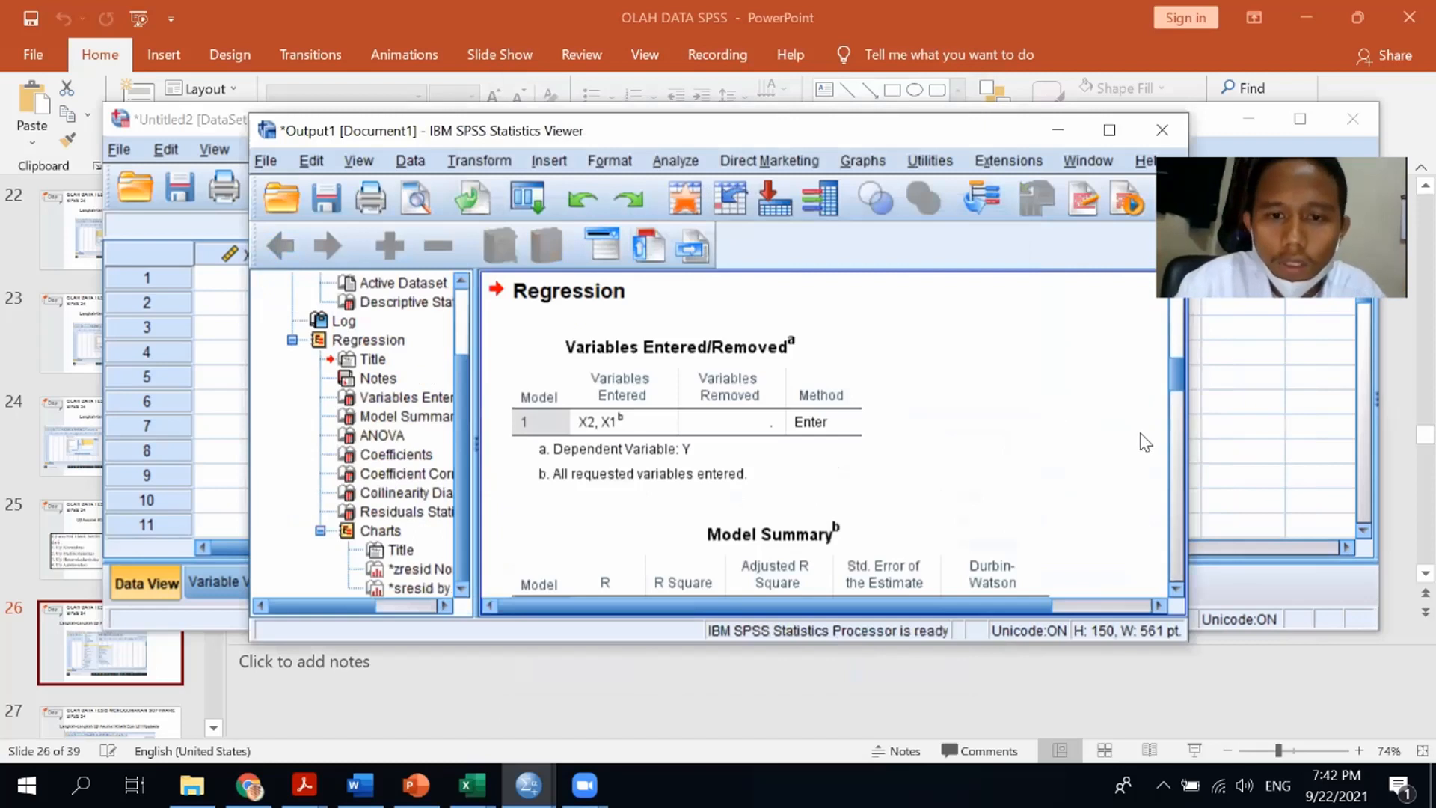
pyautogui.click(912, 396)
pyautogui.scroll(-3, 798, 385)
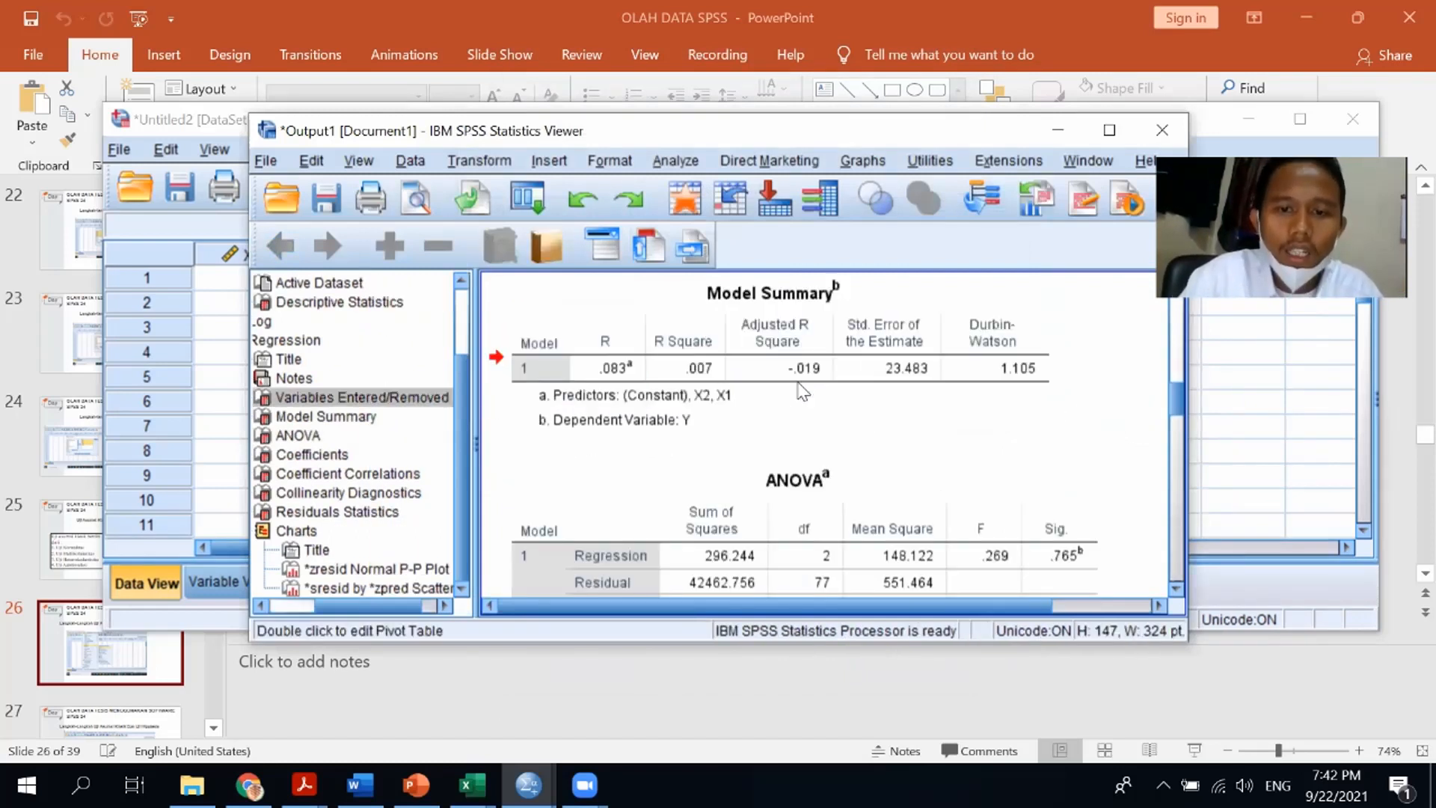
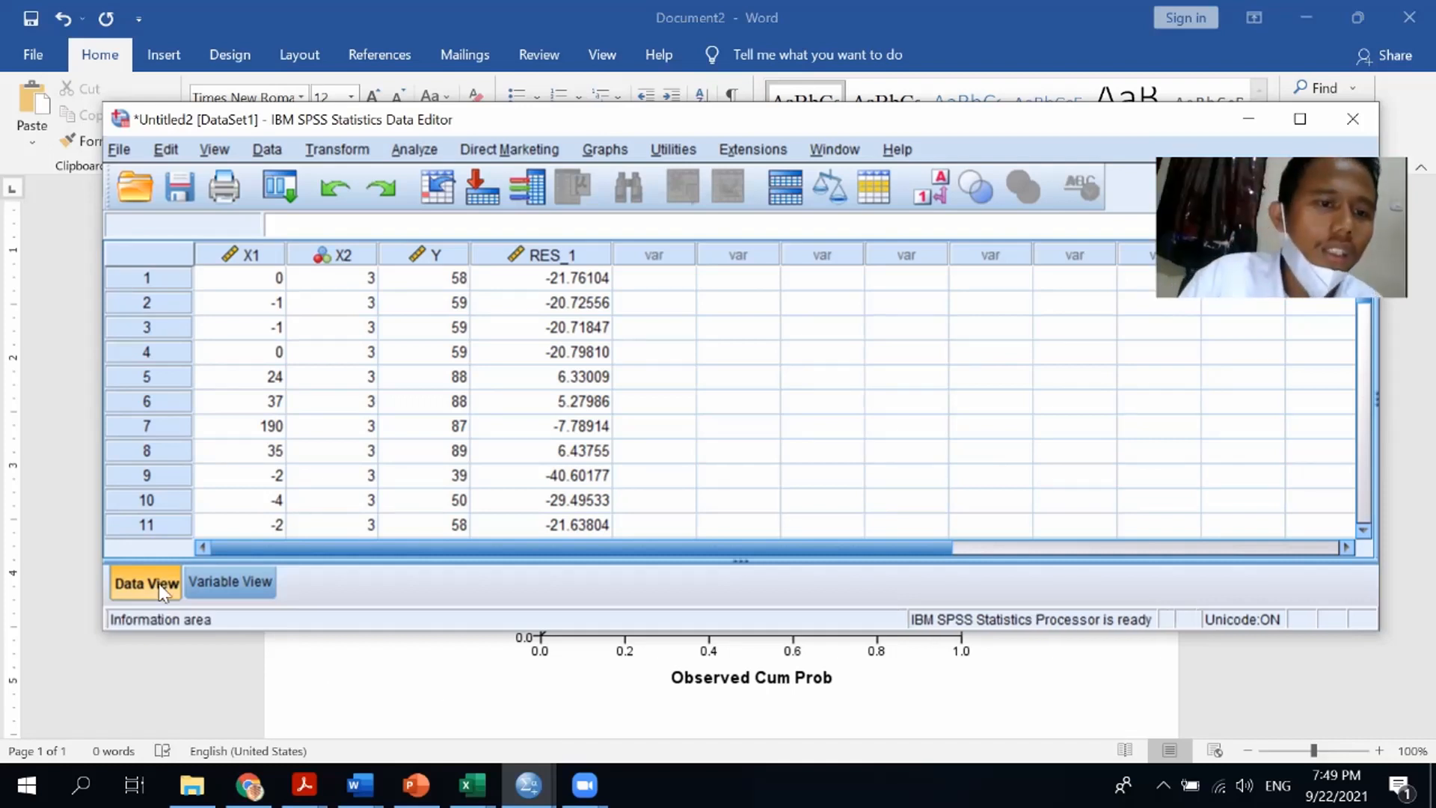
# Switch to PowerPoint and open the slide explaining how to read the multicollinearity test
pyautogui.click(255, 281)
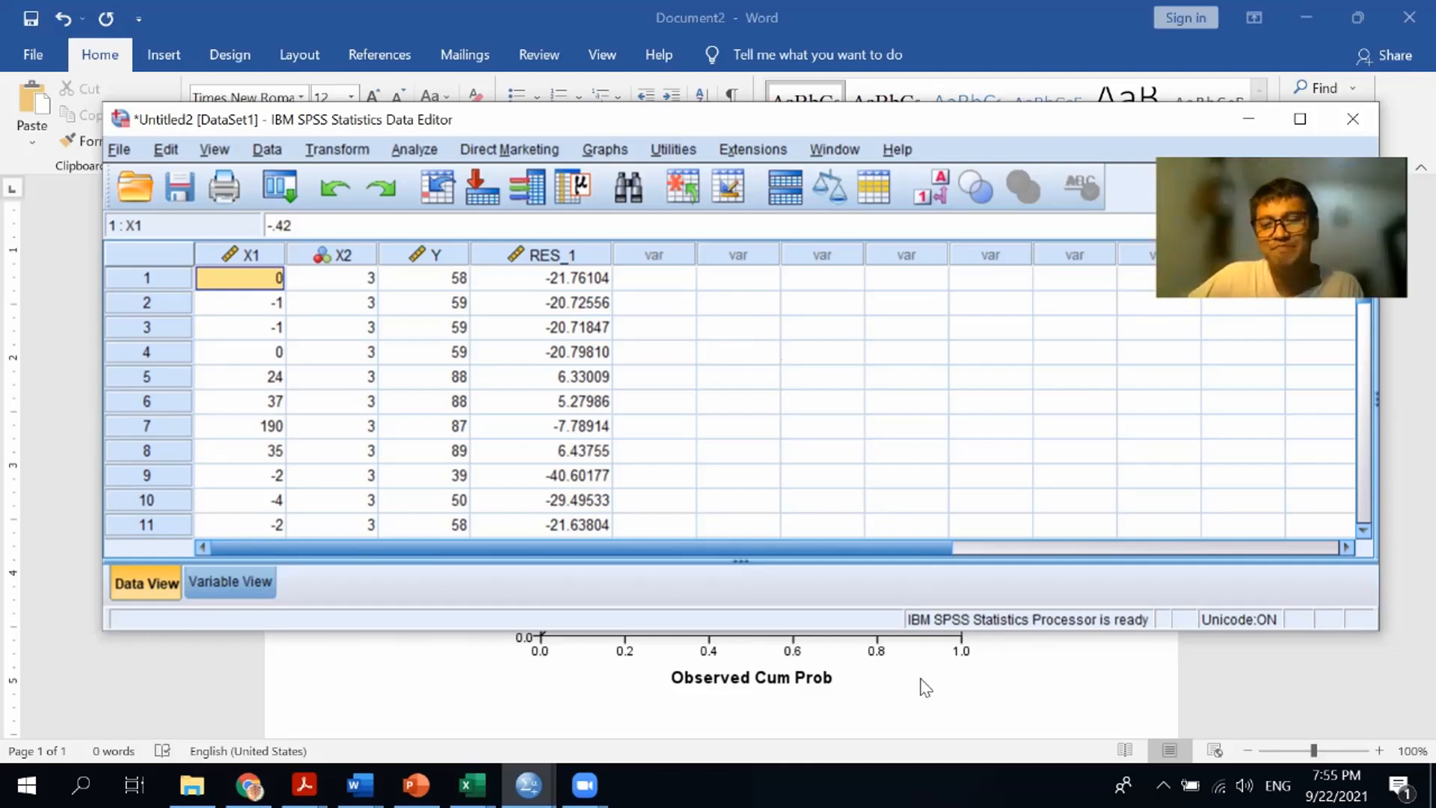
pyautogui.click(416, 785)
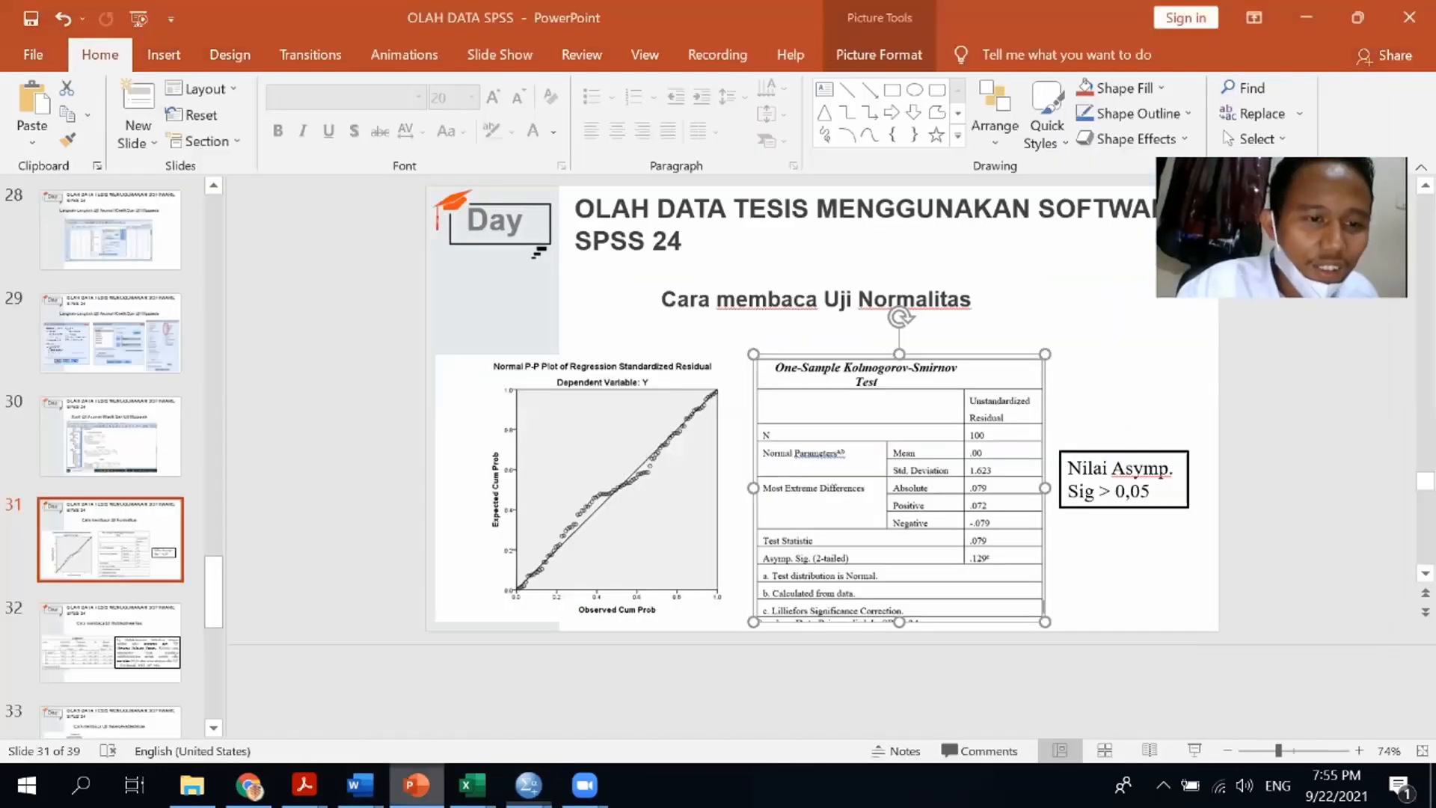
pyautogui.click(125, 551)
pyautogui.press('Down')
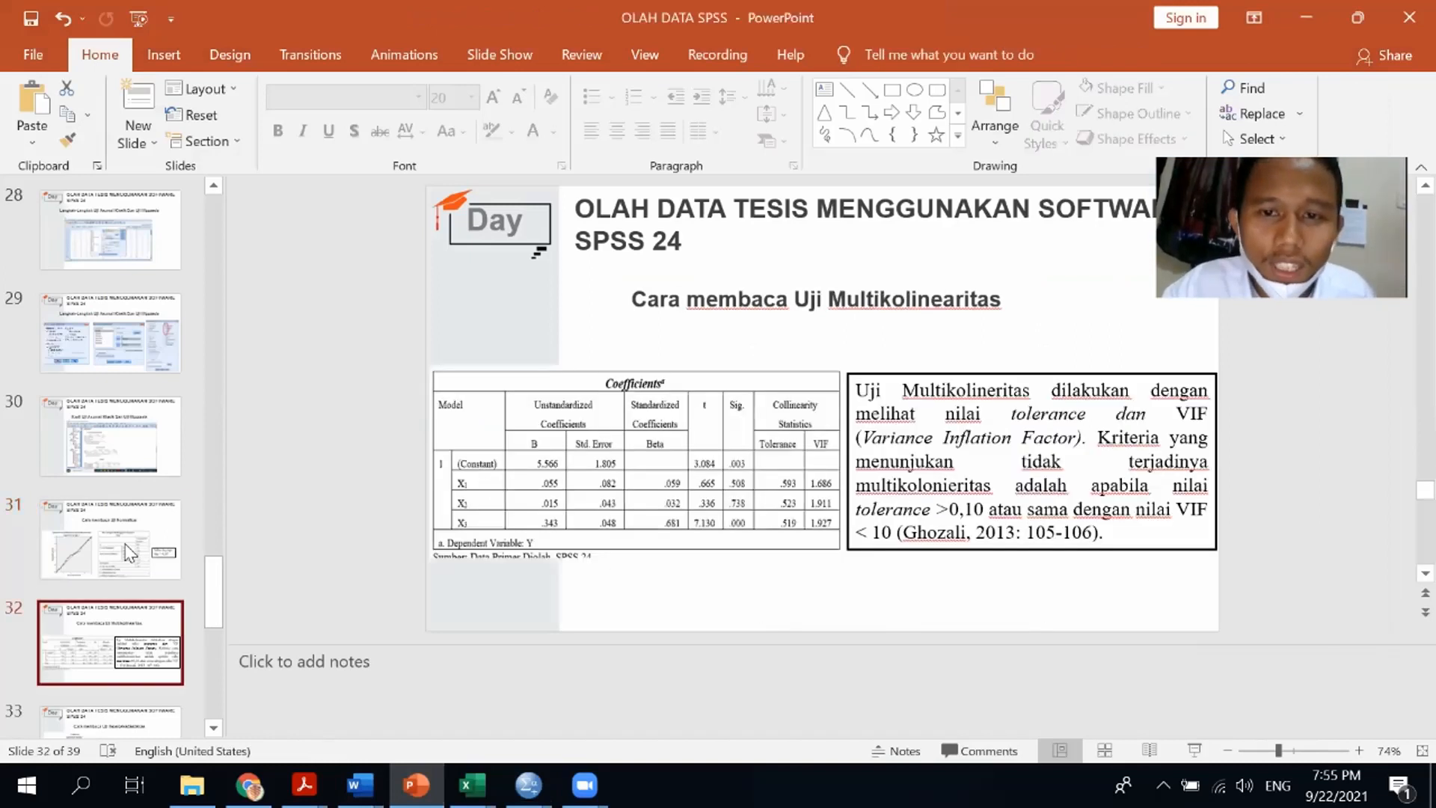